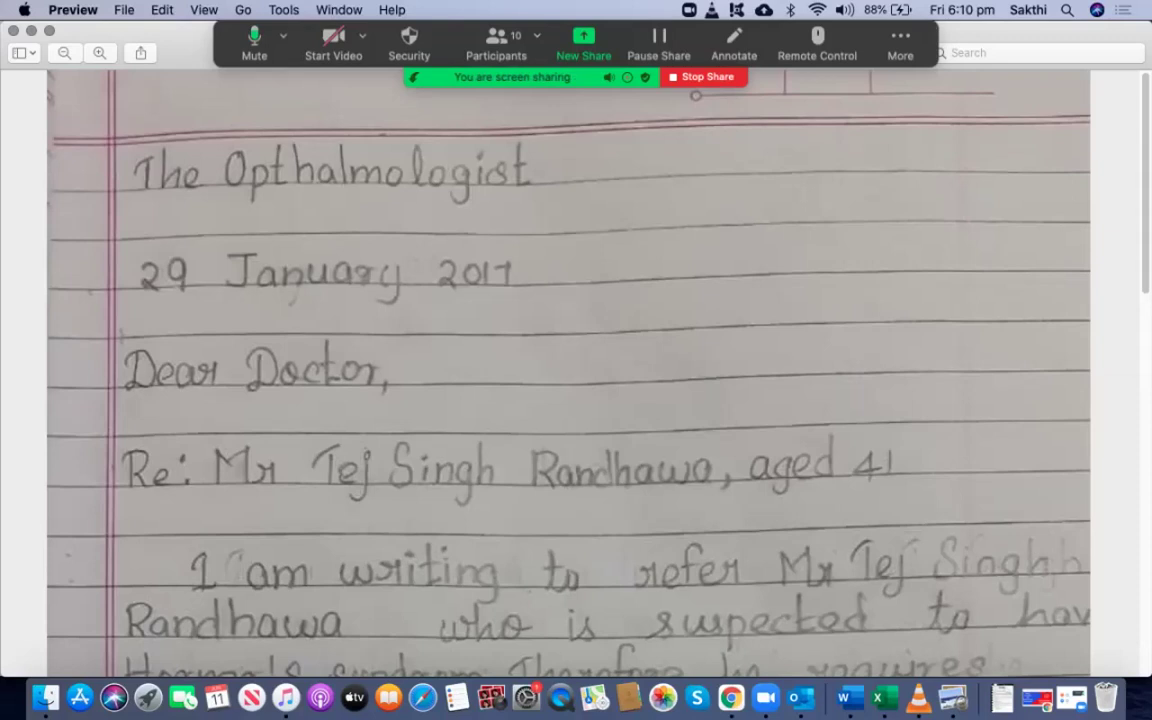
Review the letter's heading, the date 29 January 2017, the salutation and the Re: line
left_click_drag(116, 119, 567, 212)
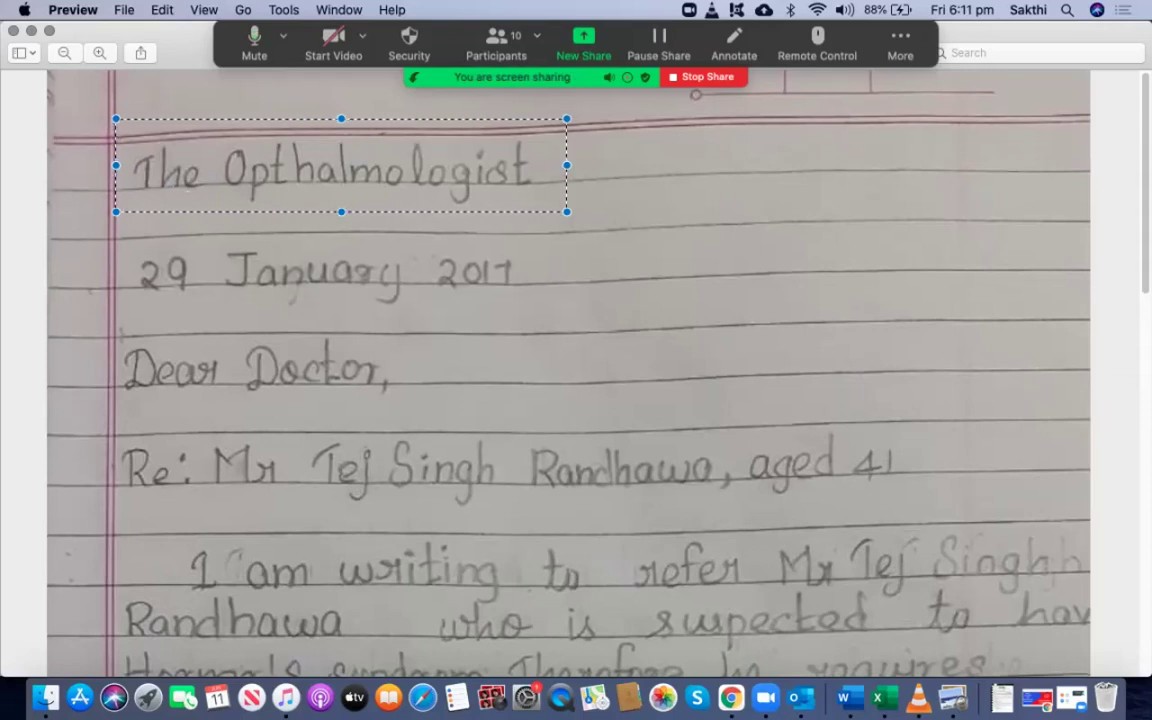
key("Escape")
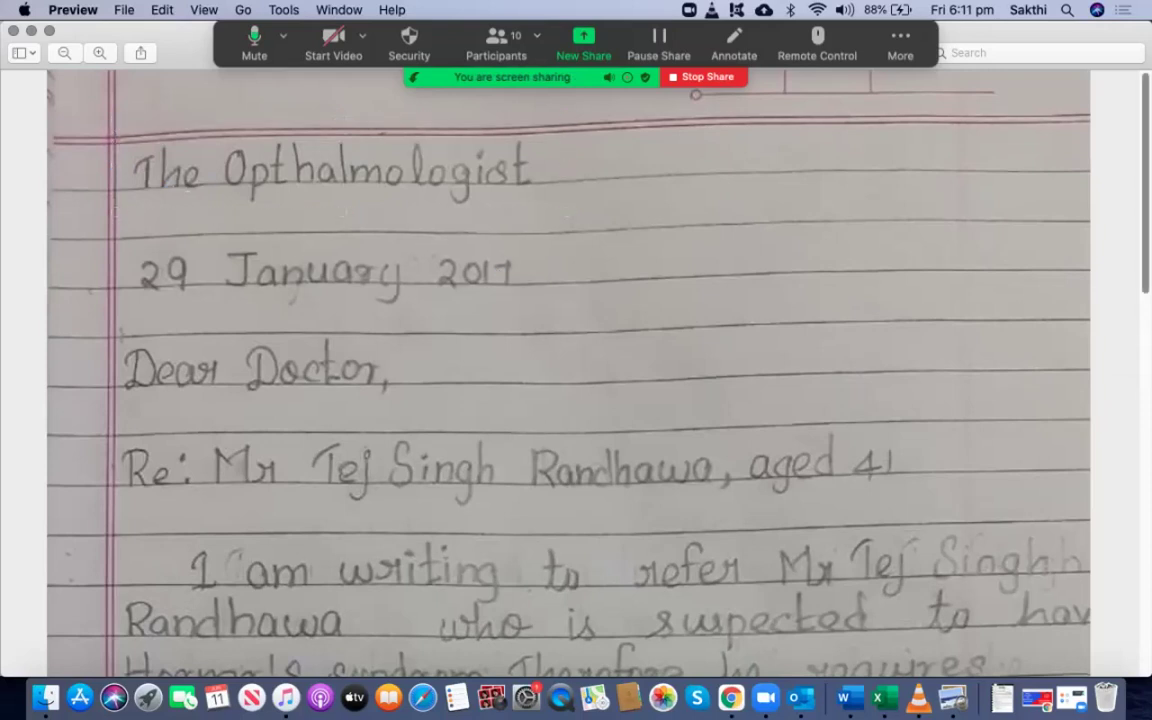
scroll(568, 370, "down", 5)
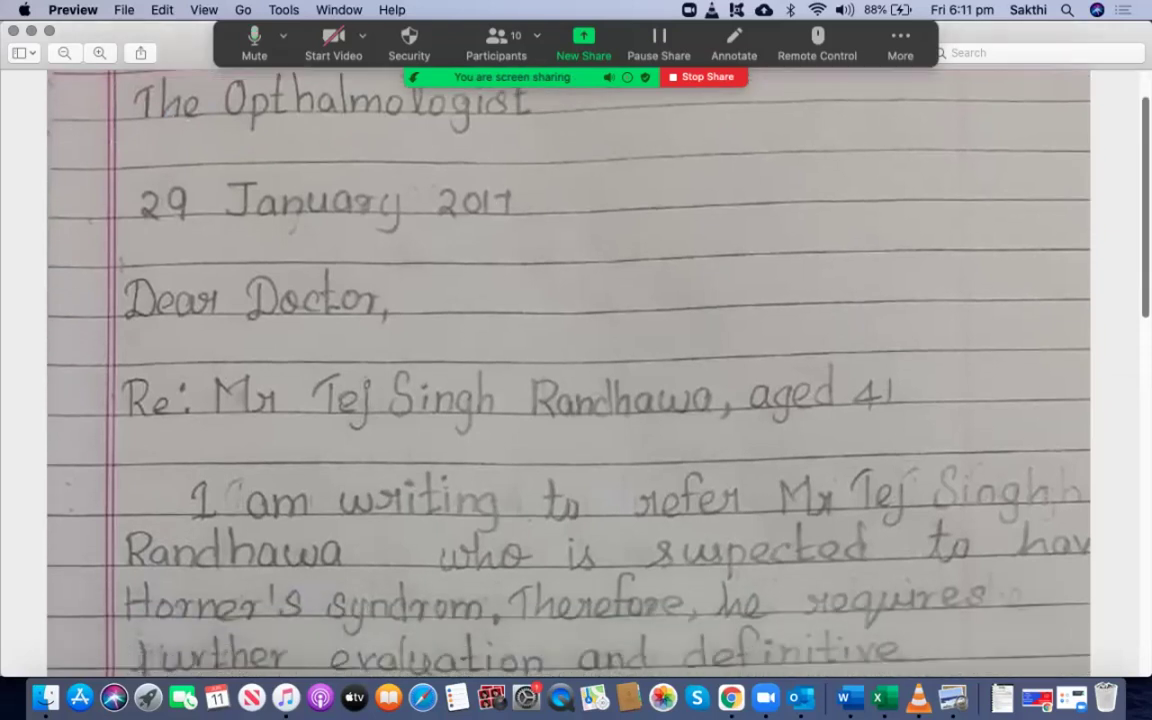
left_click_drag(121, 131, 567, 214)
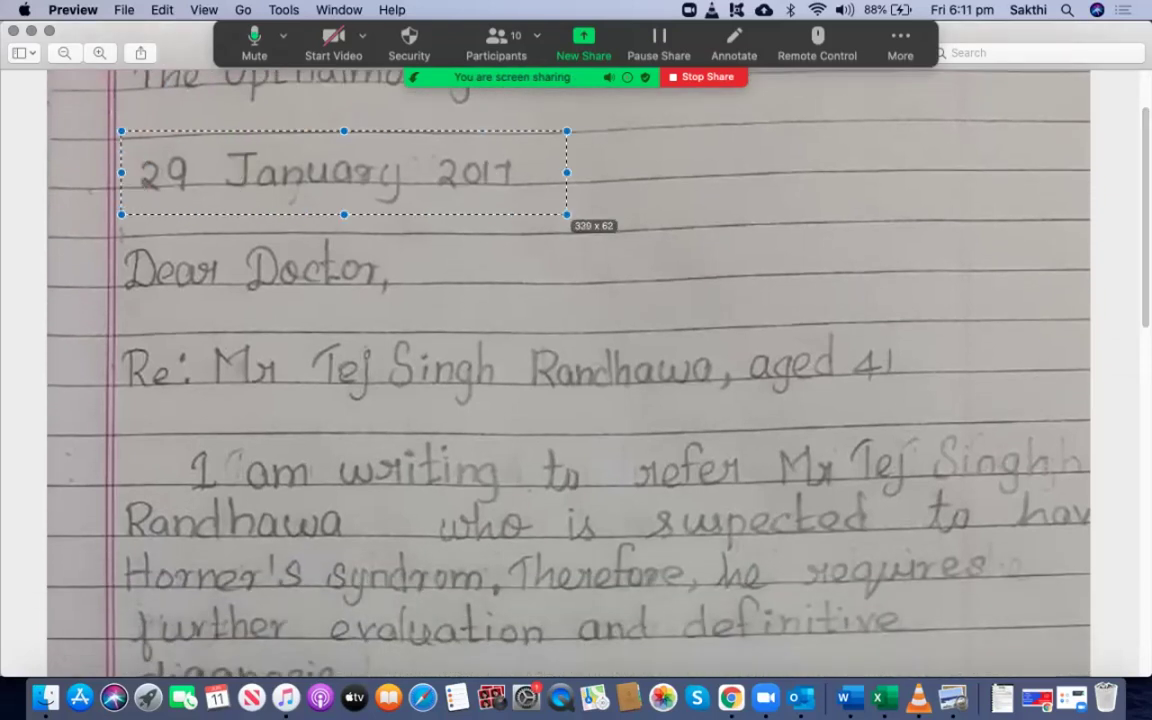
key("Escape")
left_click_drag(107, 221, 413, 311)
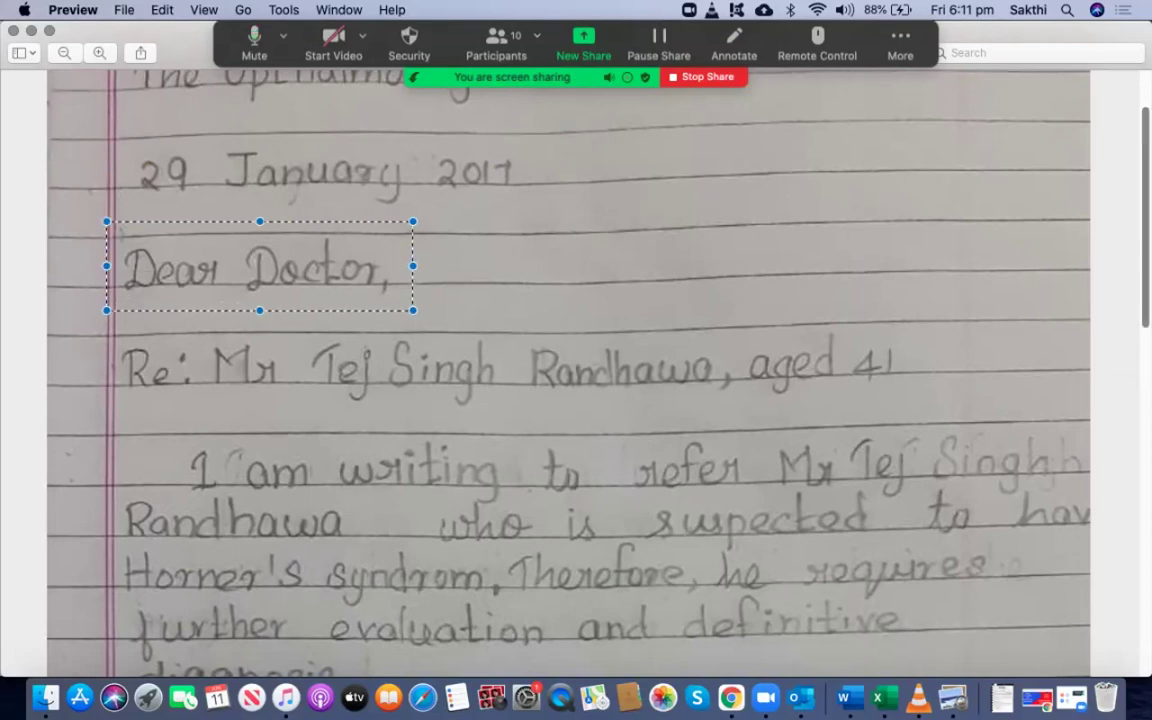
scroll(568, 400, "down", 3)
scroll(568, 340, "down", 3)
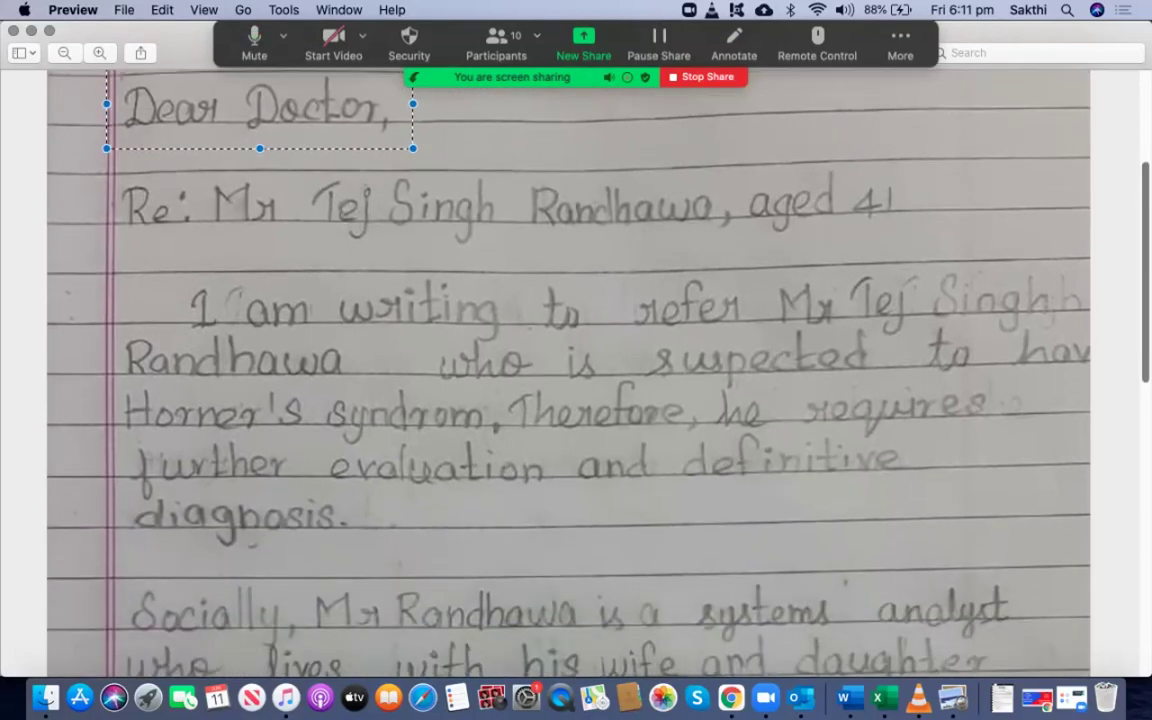
left_click_drag(101, 160, 915, 259)
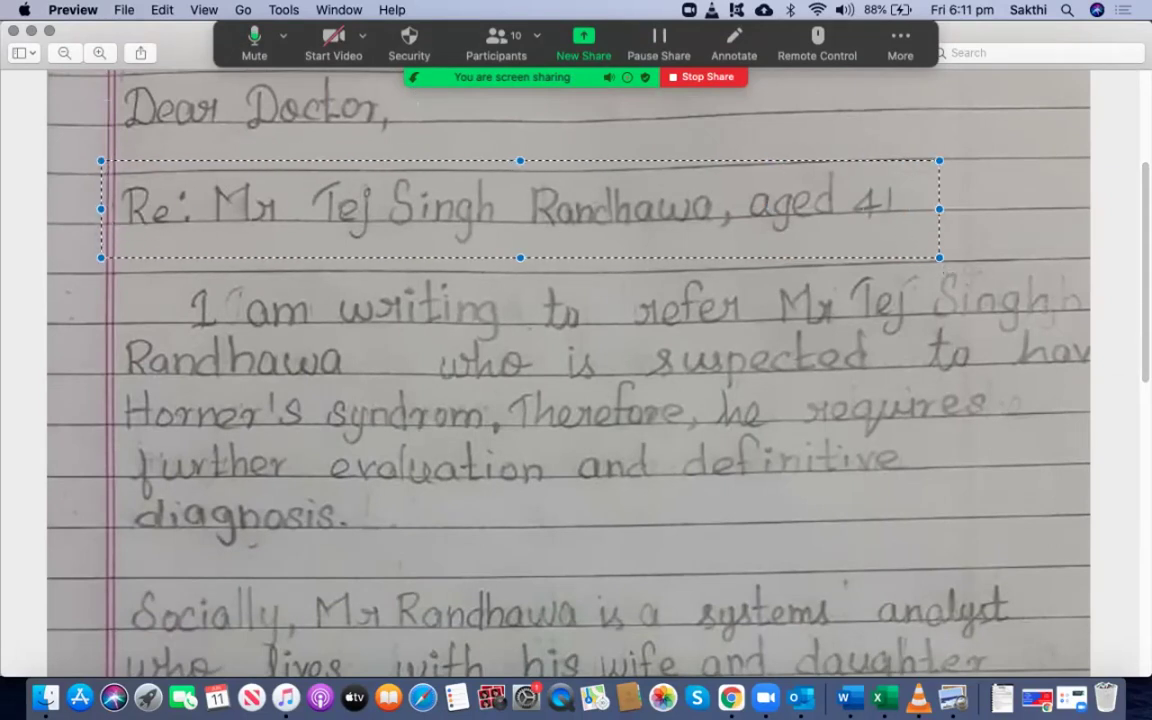
key("Escape")
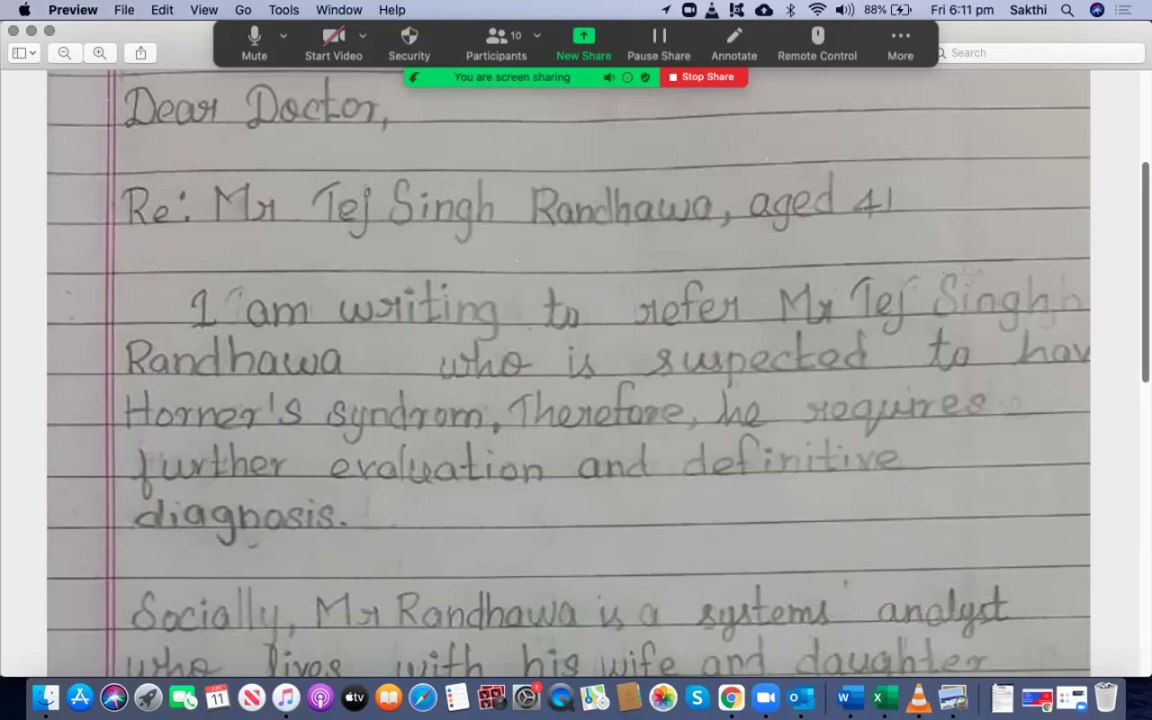
scroll(568, 340, "down", 4)
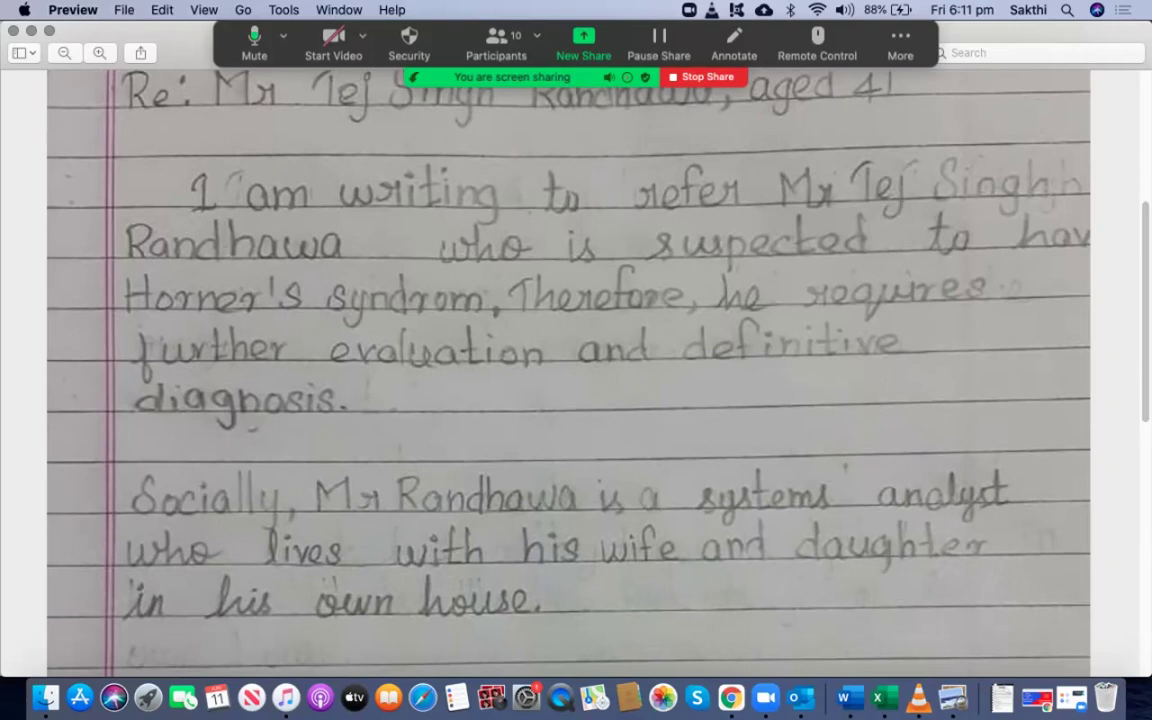
Mark the referral paragraph and the misspelt word 'syndrom', then minimise the letter
left_click_drag(55, 155, 1077, 419)
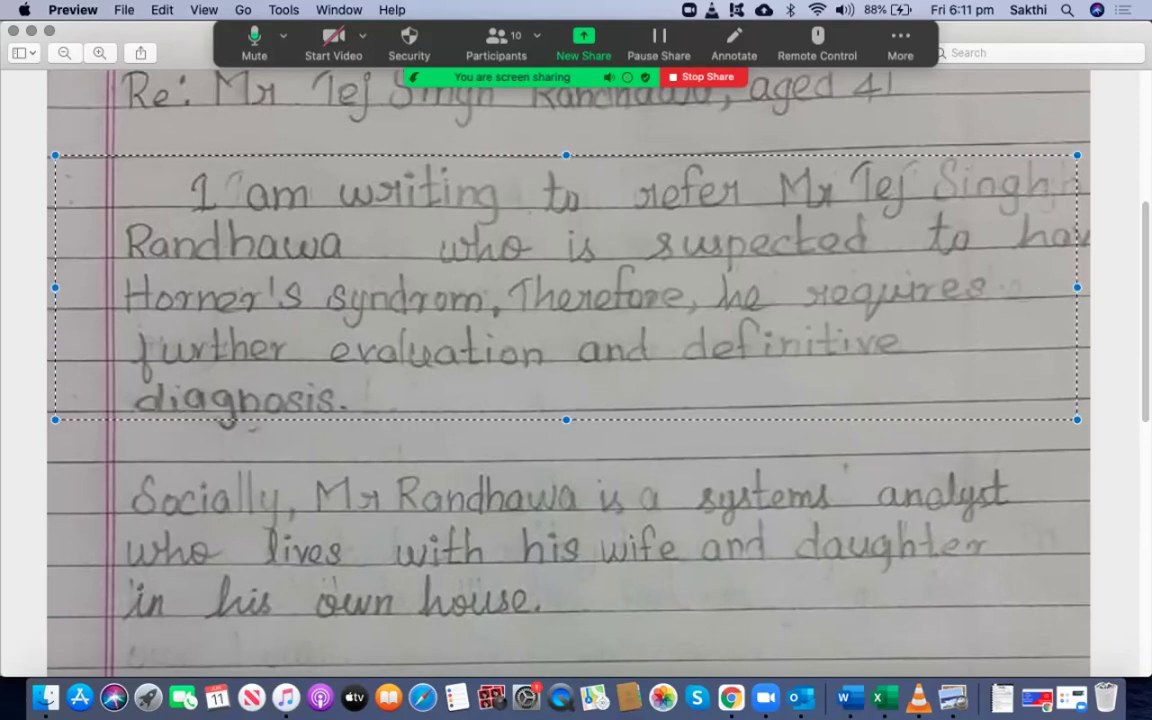
left_click(375, 437)
left_click_drag(317, 267, 488, 331)
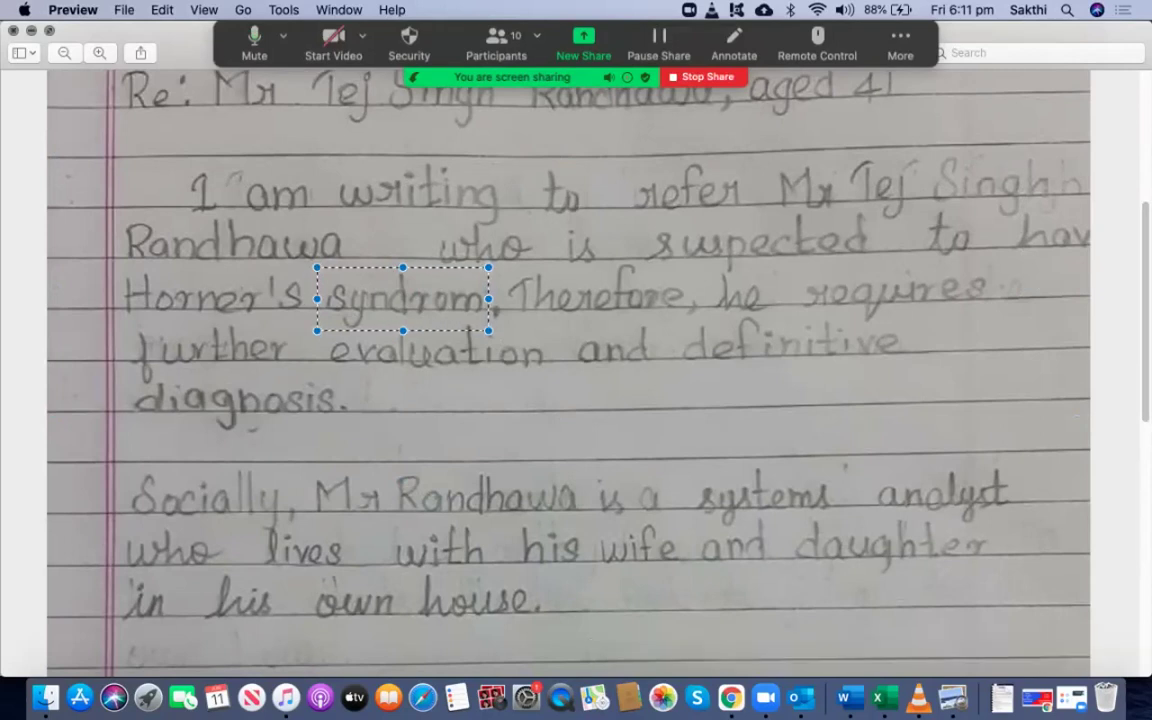
left_click(1070, 697)
left_click(30, 30)
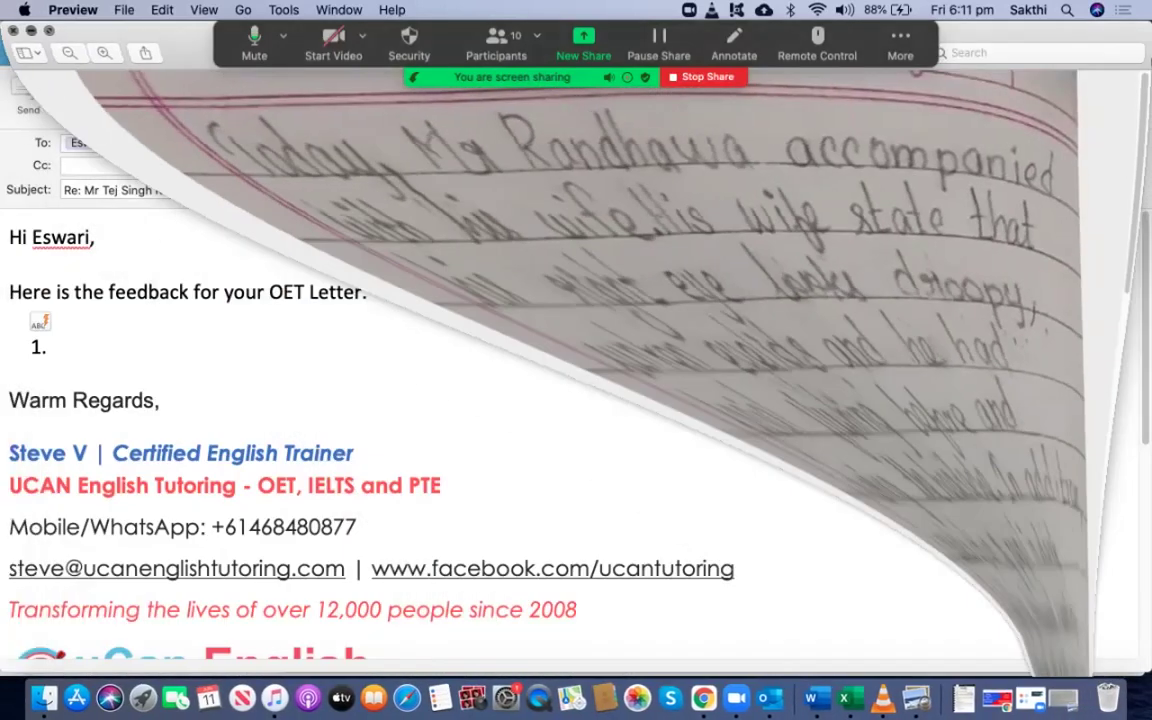
Enter 'Syndrom – syndrome' as correction 1, start item 2, and return to the letter
key("super+m")
type("syn")
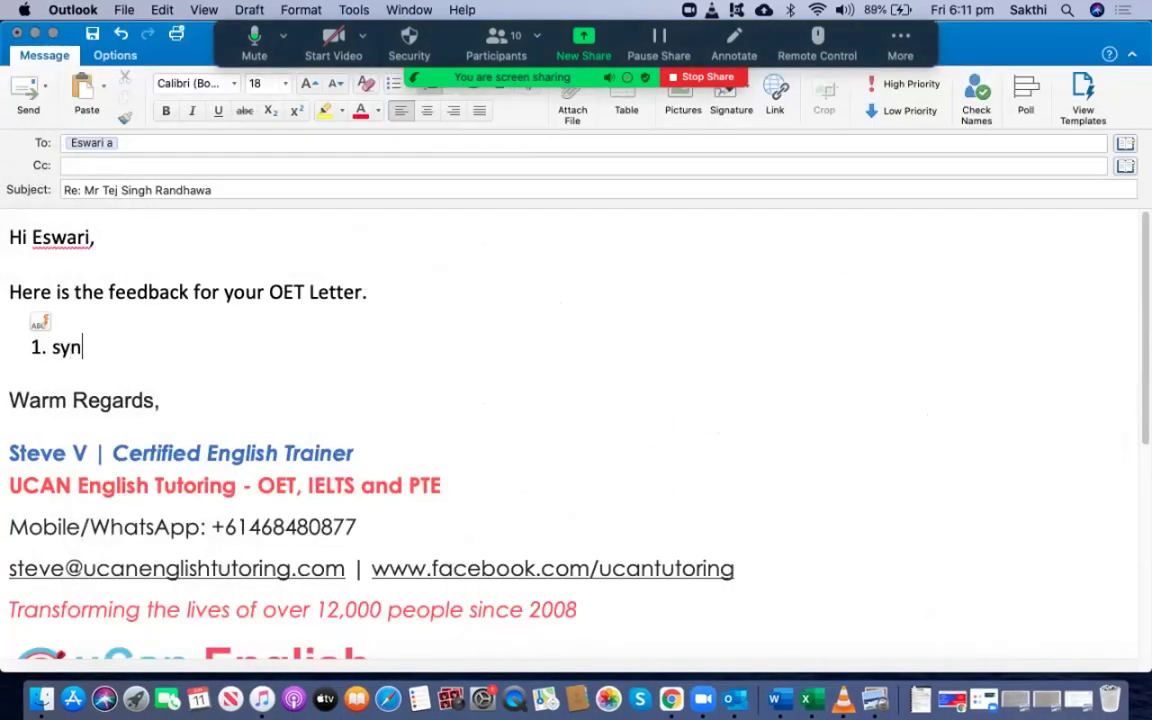
type("dorm")
left_click(90, 347)
left_click(100, 347)
key("BackSpace")
type("om")
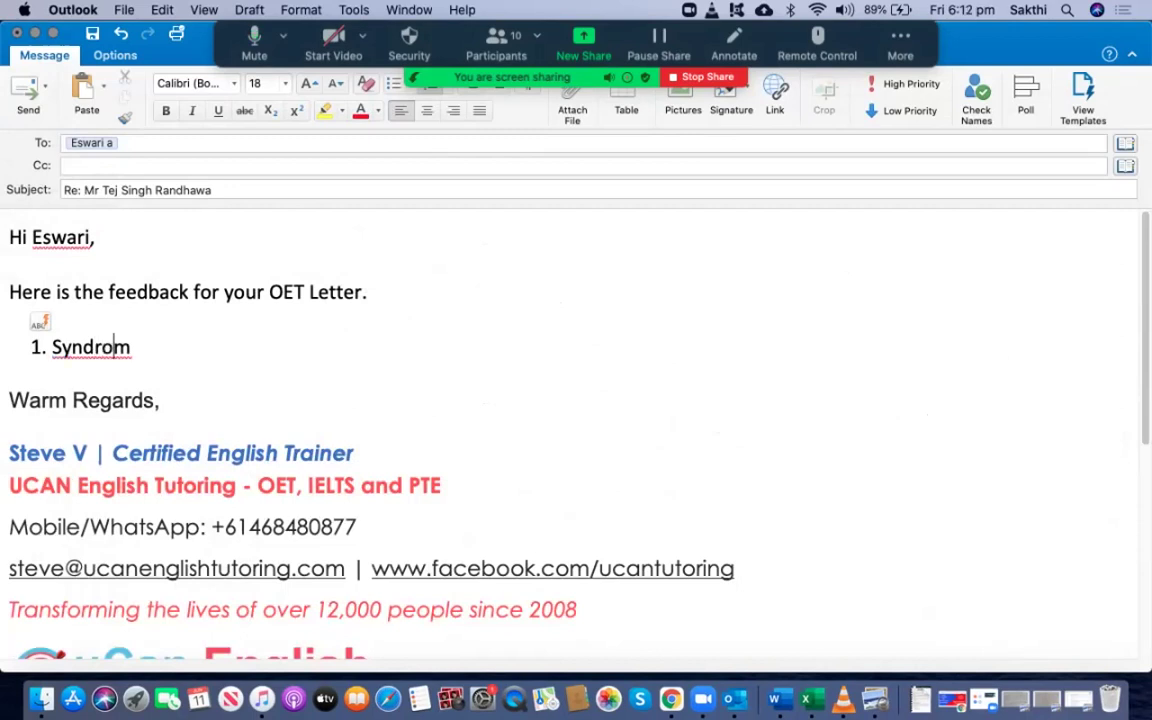
type("- syndrome")
key("Return")
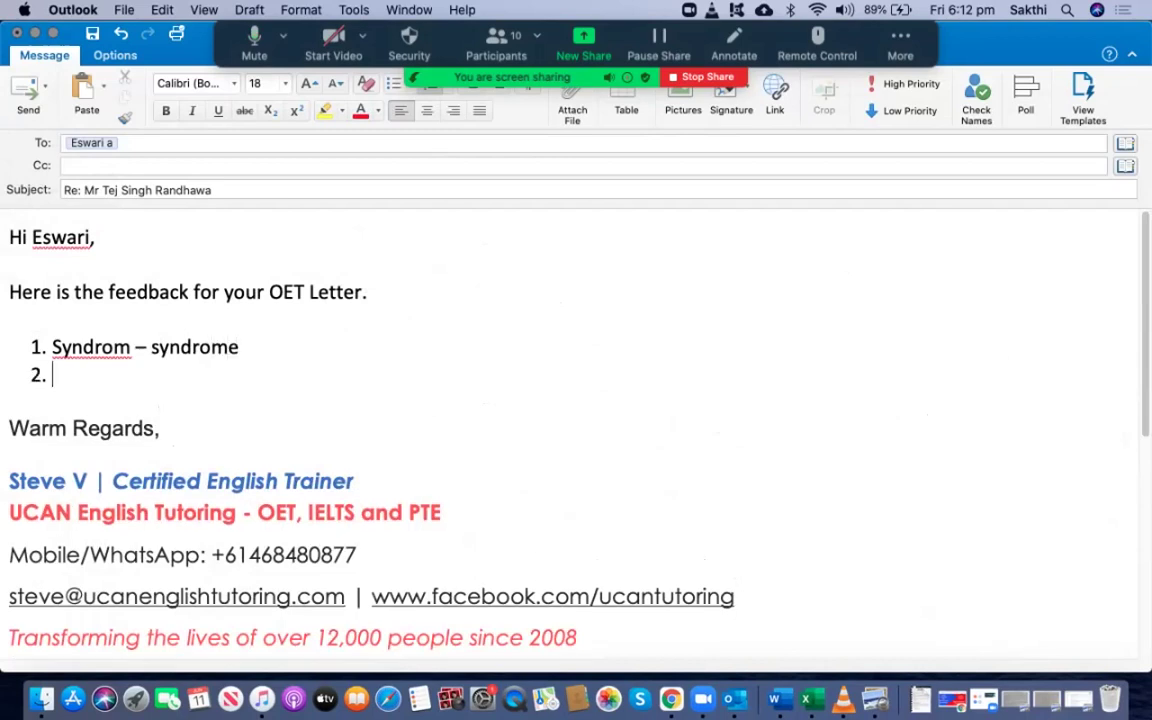
left_click(1047, 698)
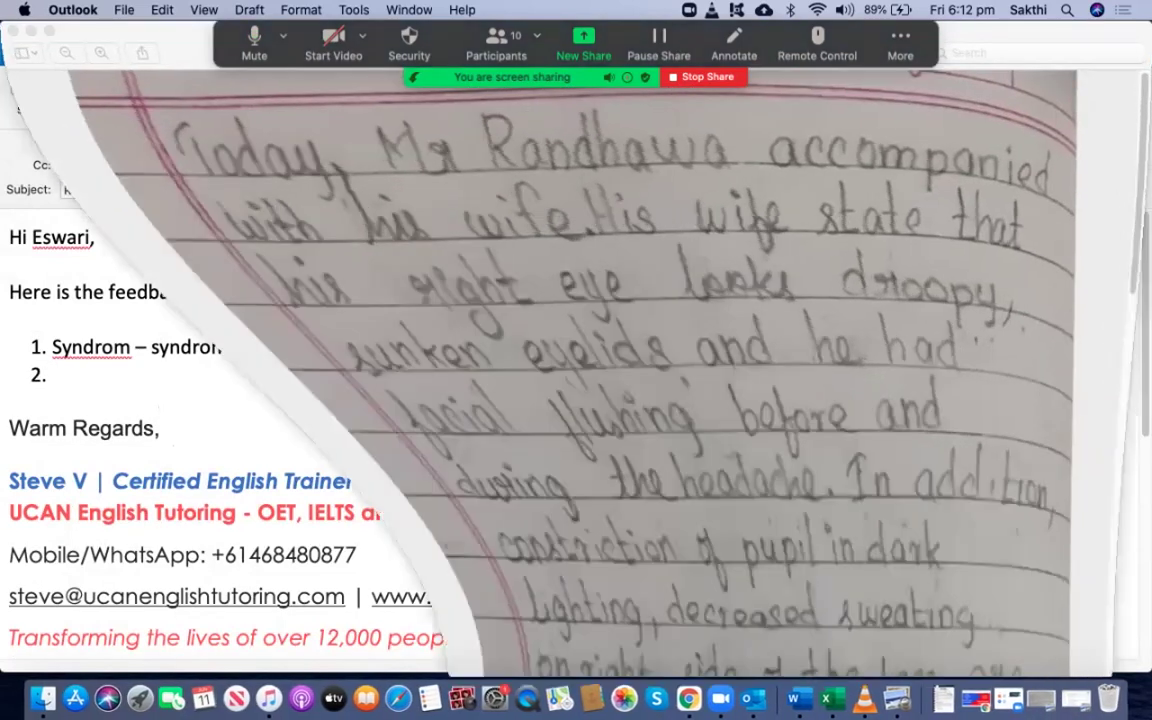
key("Down")
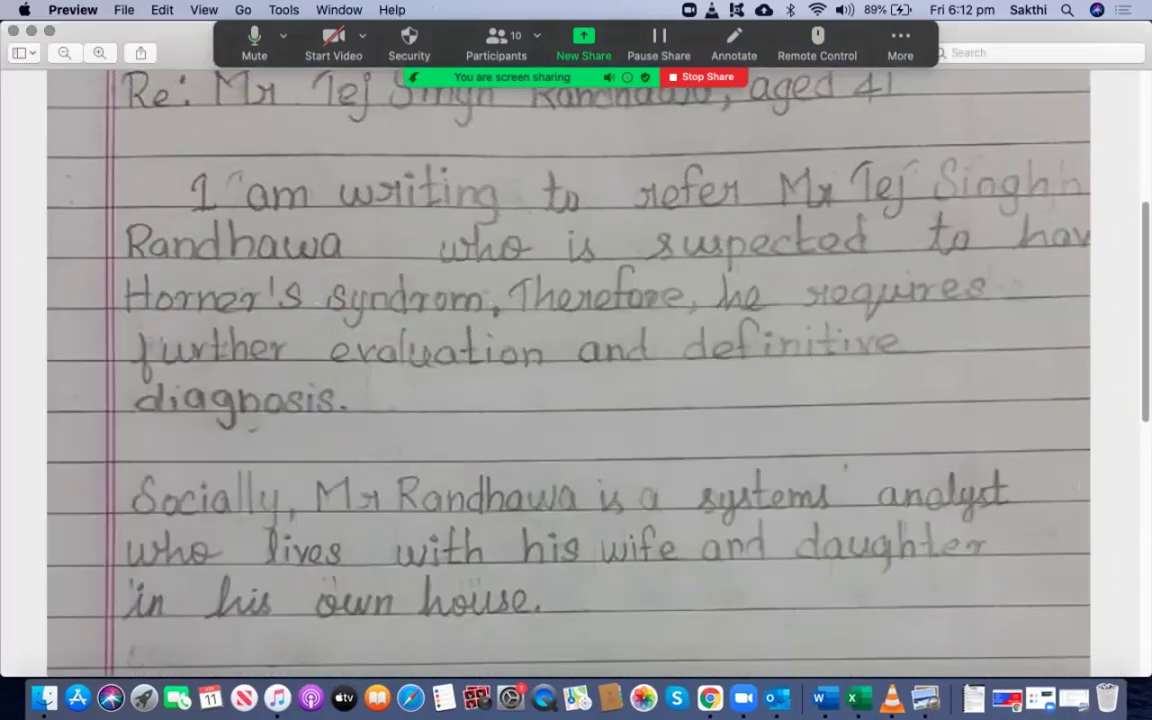
scroll(565, 340, "down", 2)
scroll(565, 340, "down", 3)
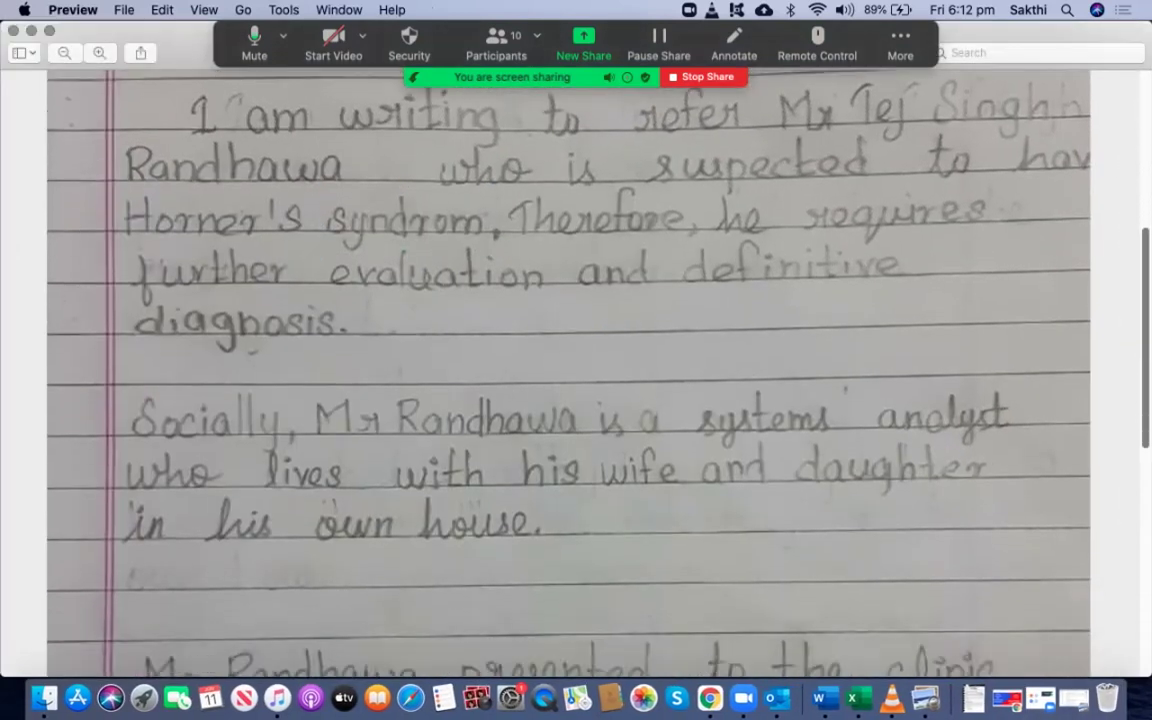
scroll(565, 340, "down", 10)
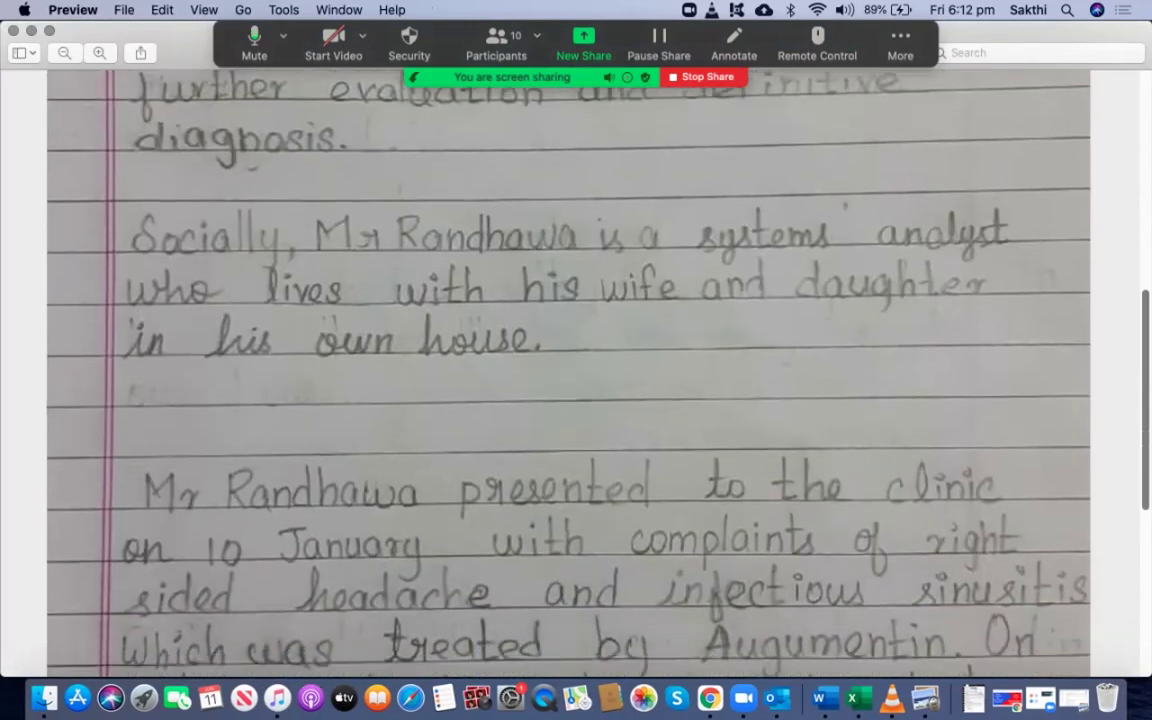
scroll(565, 340, "up", 1)
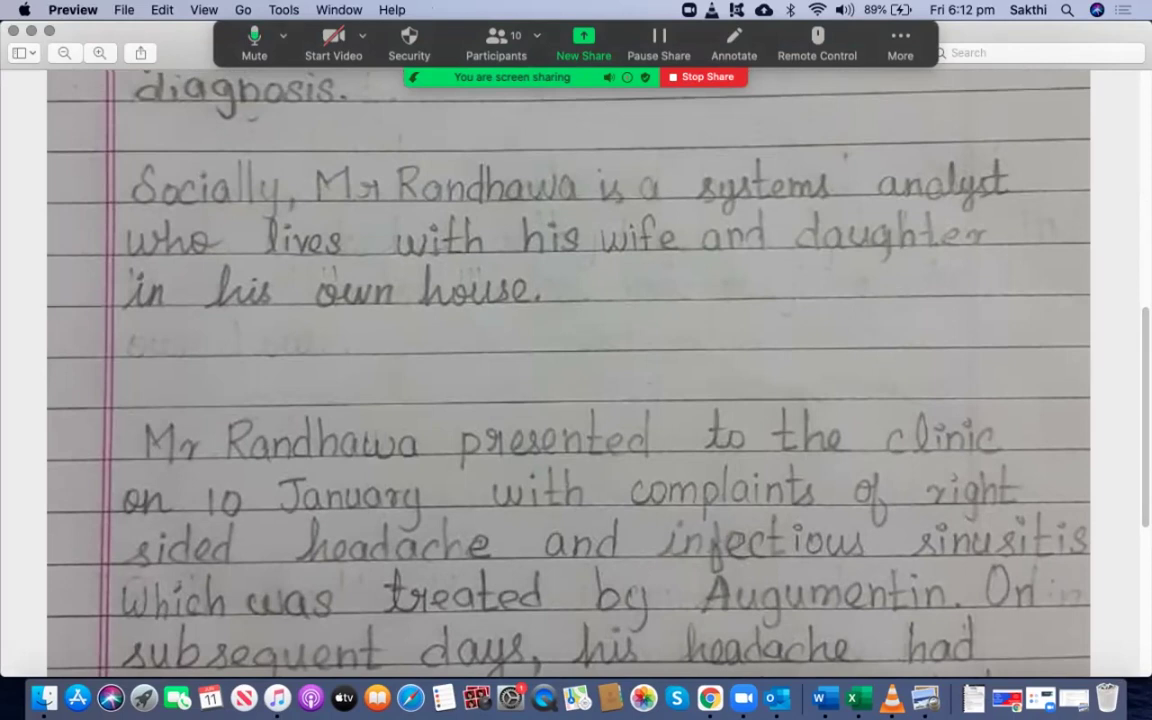
left_click_drag(98, 130, 861, 340)
key("Escape")
scroll(568, 370, "down", 5)
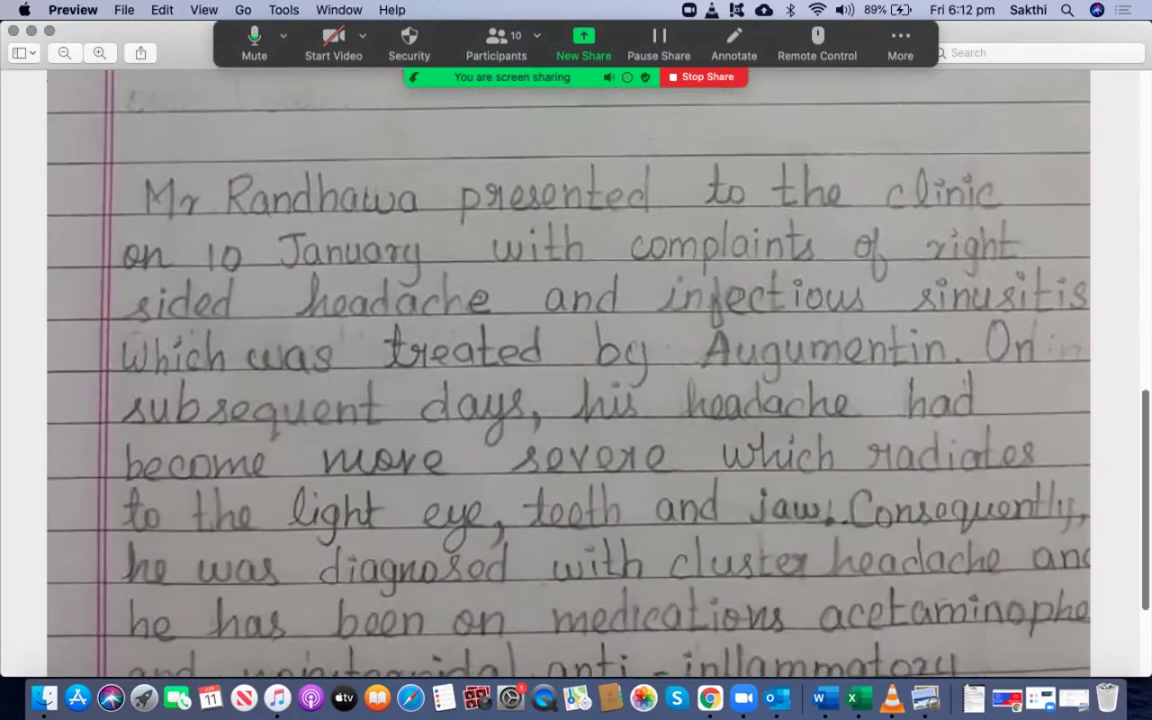
scroll(568, 370, "down", 1)
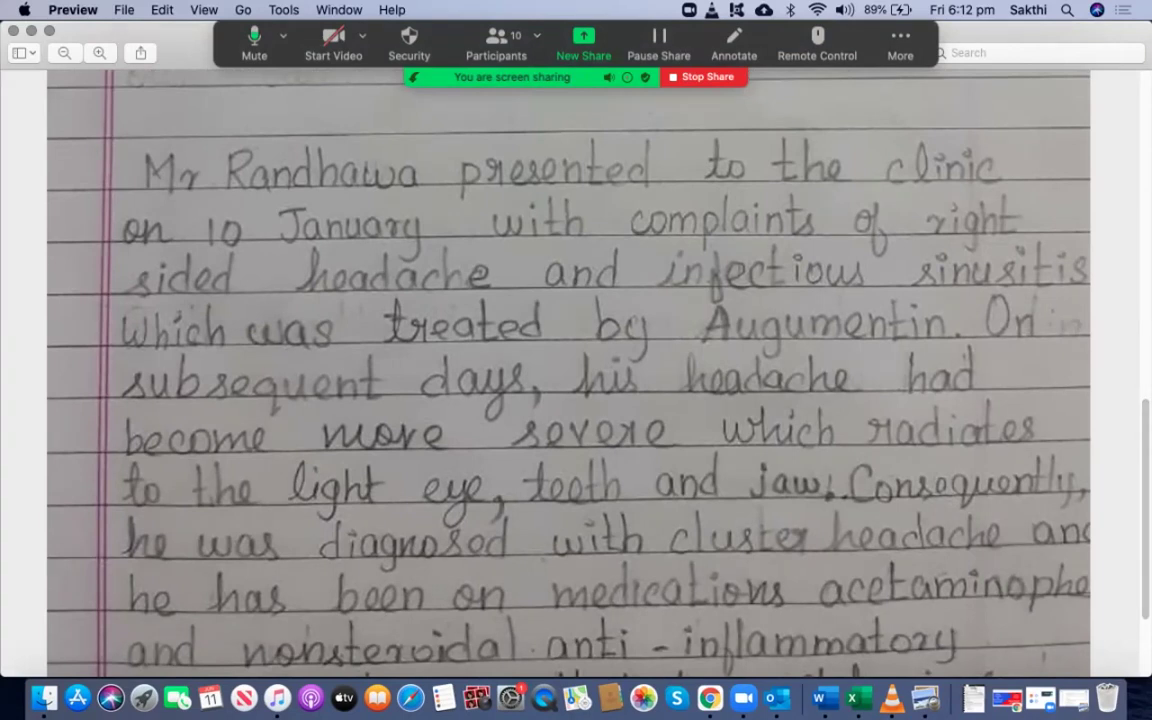
scroll(568, 370, "up", 10)
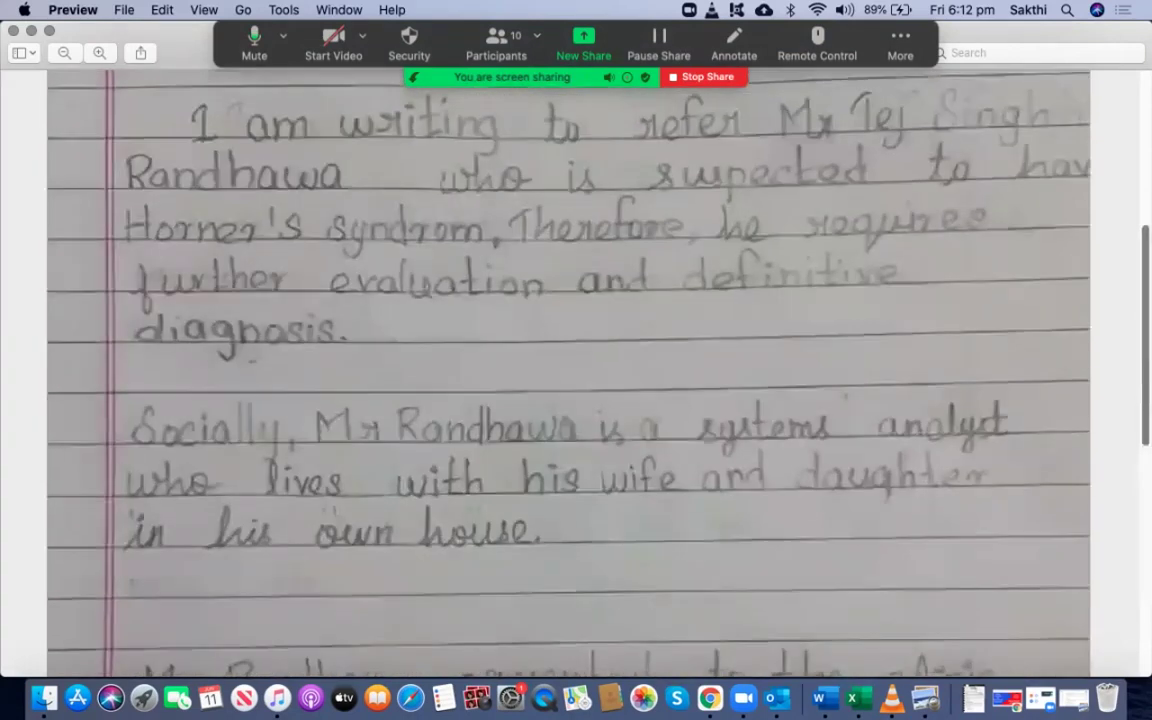
scroll(568, 370, "up", 9)
scroll(568, 370, "down", 17)
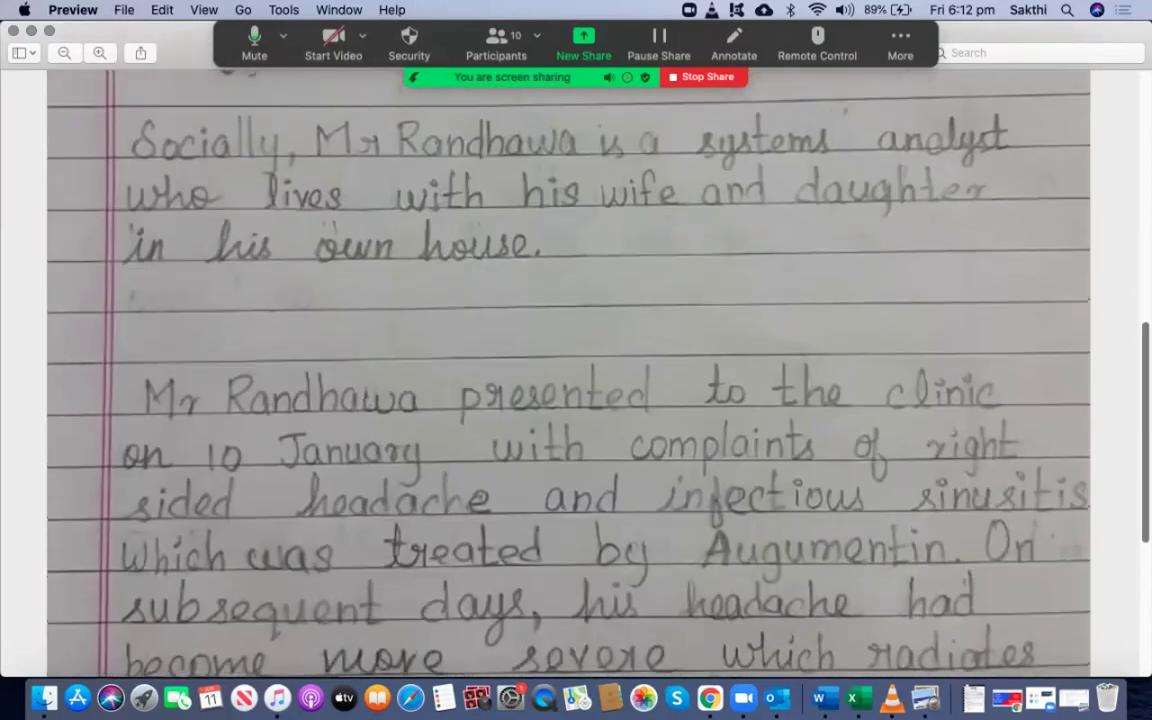
scroll(568, 370, "down", 2)
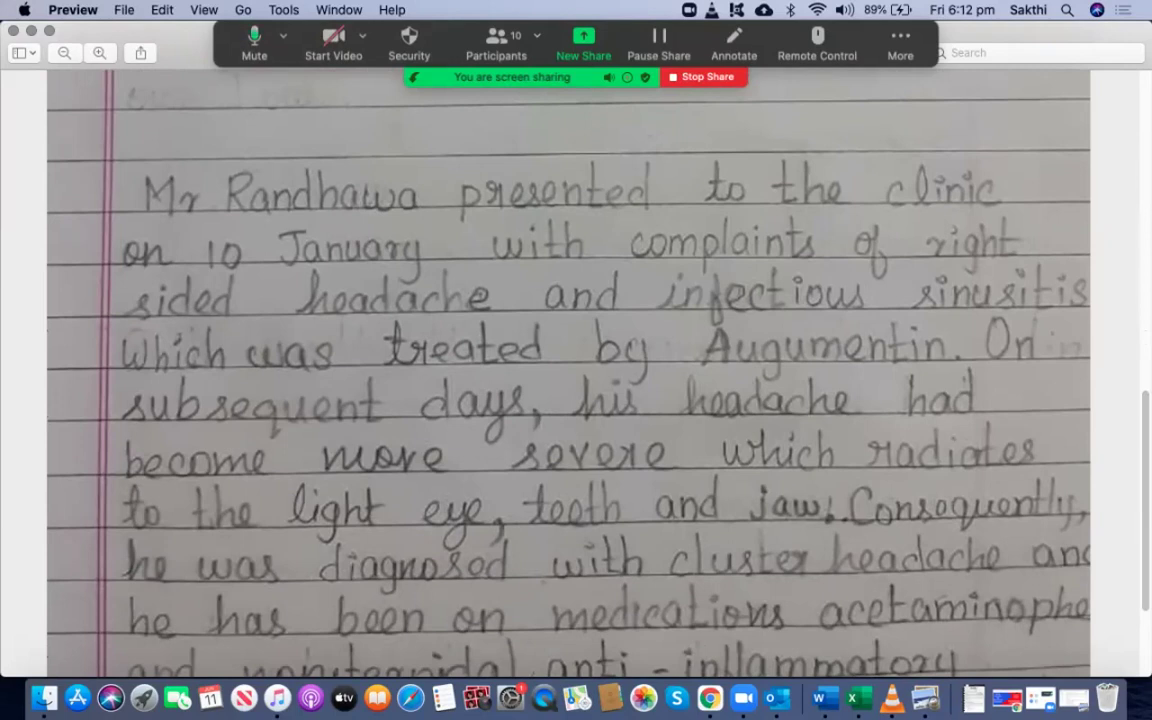
Mark parts of the clinic paragraph, including 'Augumentin.' and 'infectious sinusitis'
left_click_drag(105, 262, 527, 347)
left_click(766, 333)
left_click_drag(830, 260, 1105, 340)
left_click(1103, 262)
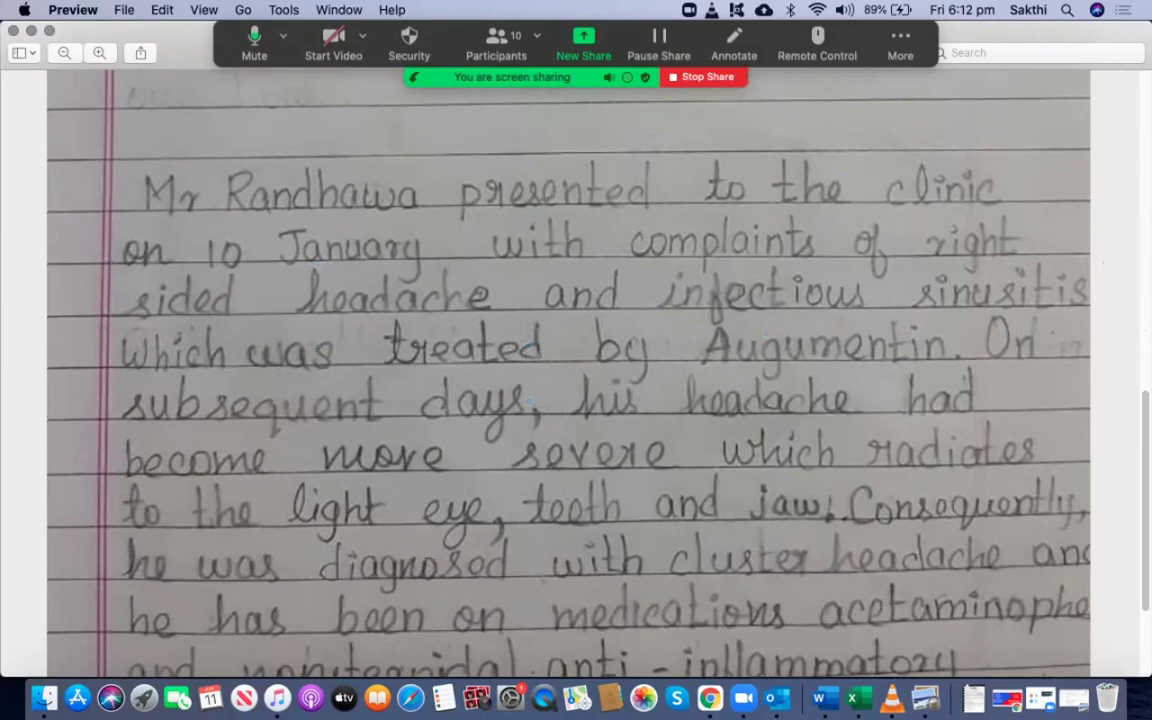
left_click_drag(678, 316, 977, 379)
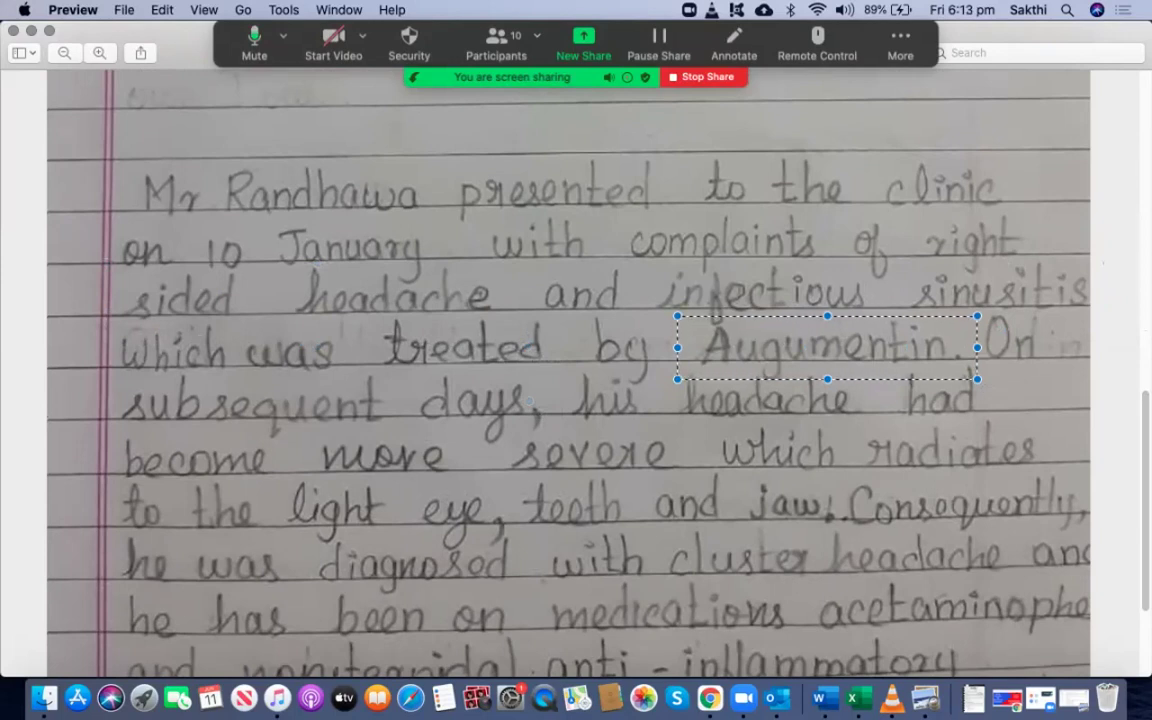
left_click_drag(653, 263, 1090, 327)
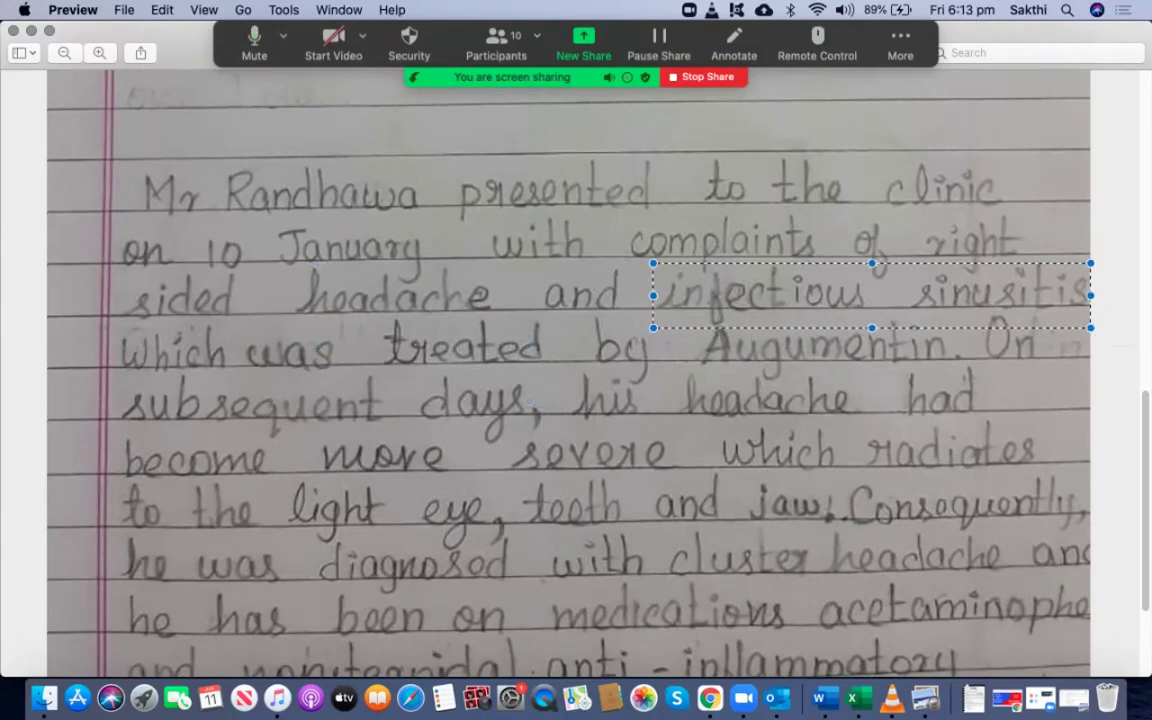
key("Escape")
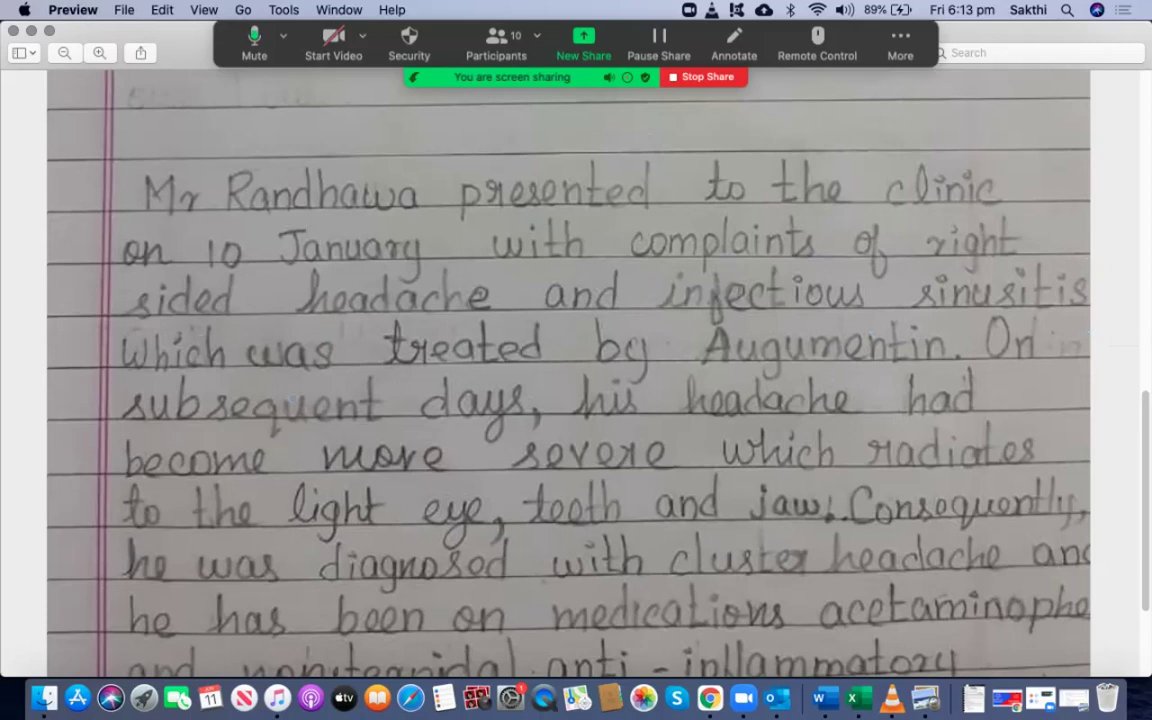
Box the words 'was' and 'infectious sinusitis' in the sinusitis sentence
left_click_drag(286, 252, 1085, 324)
left_click(288, 437)
left_click_drag(234, 330, 363, 379)
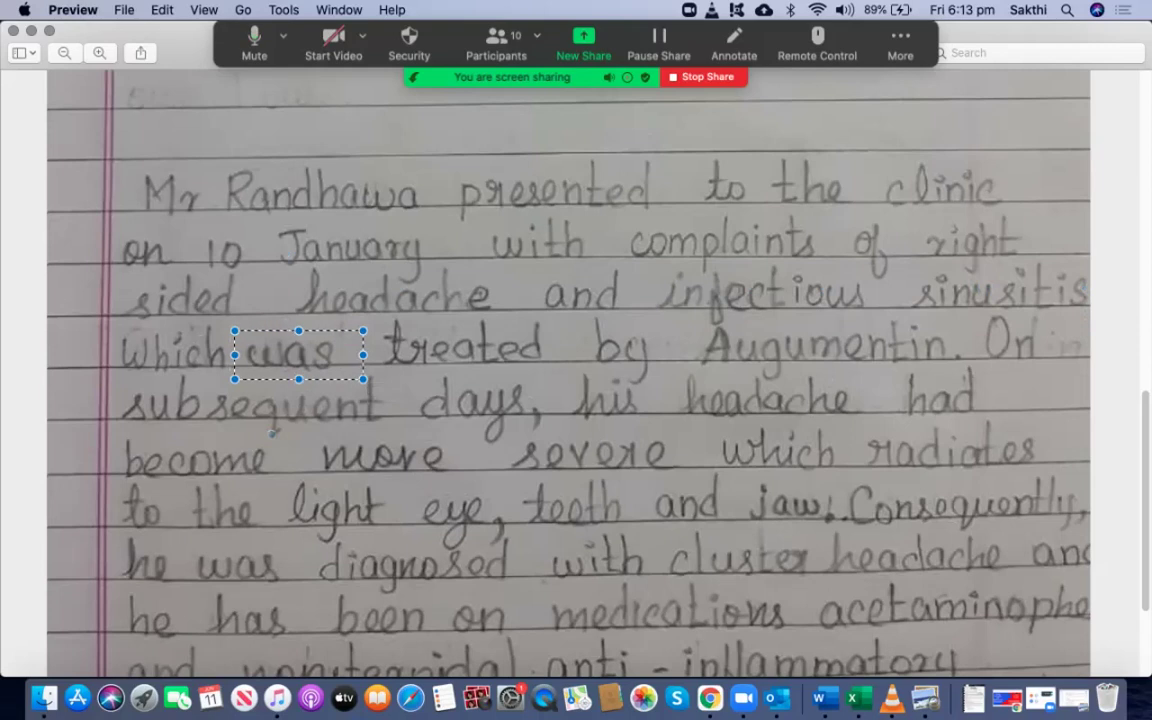
left_click(715, 322)
left_click_drag(653, 262, 1102, 324)
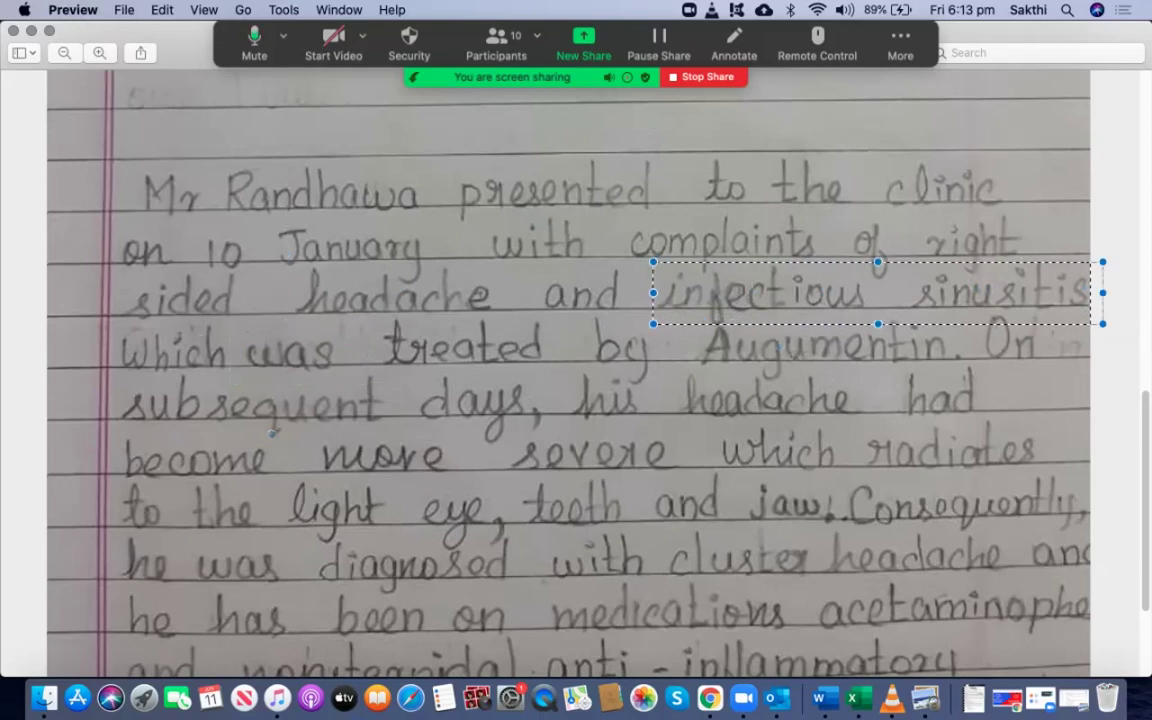
left_click_drag(225, 332, 348, 383)
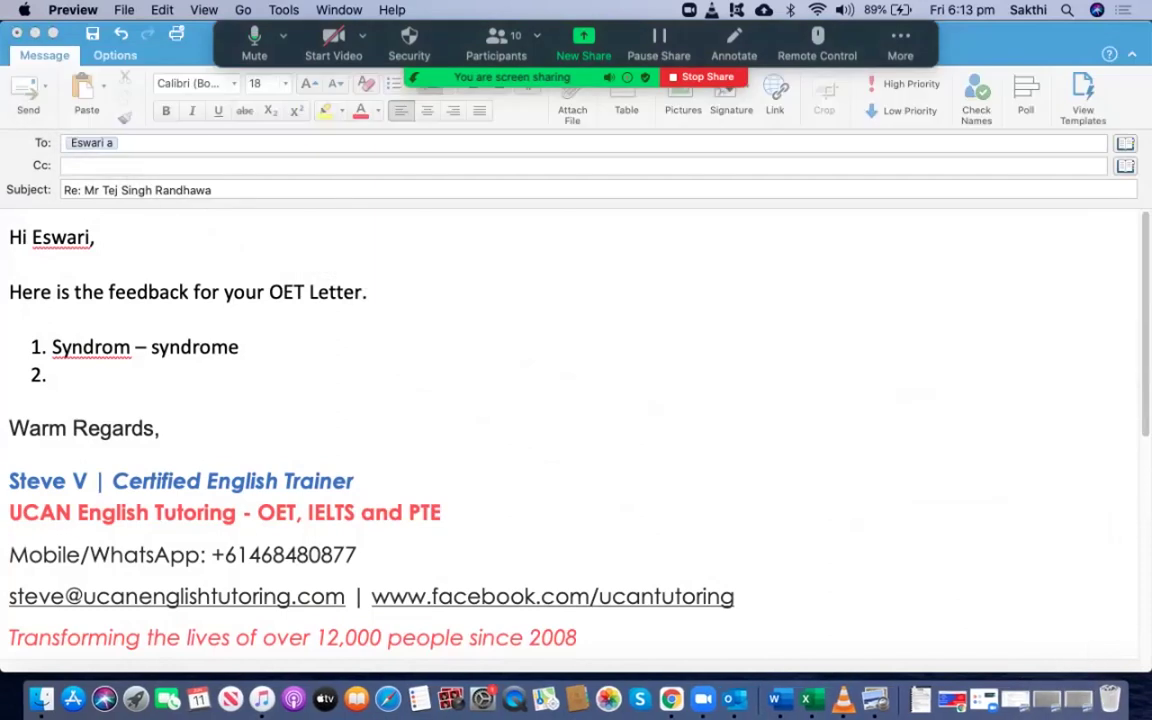
Restore the case notes and scroll to the 10/01/2017 consultation entry
left_click(984, 699)
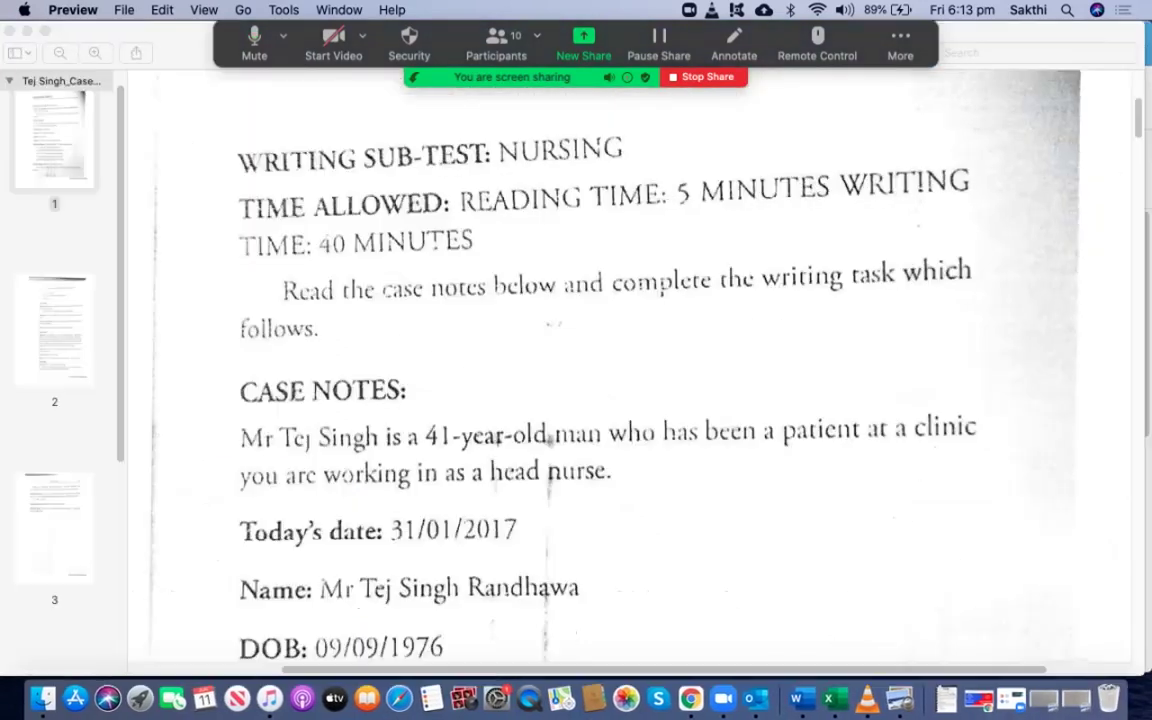
scroll(600, 370, "down", 5)
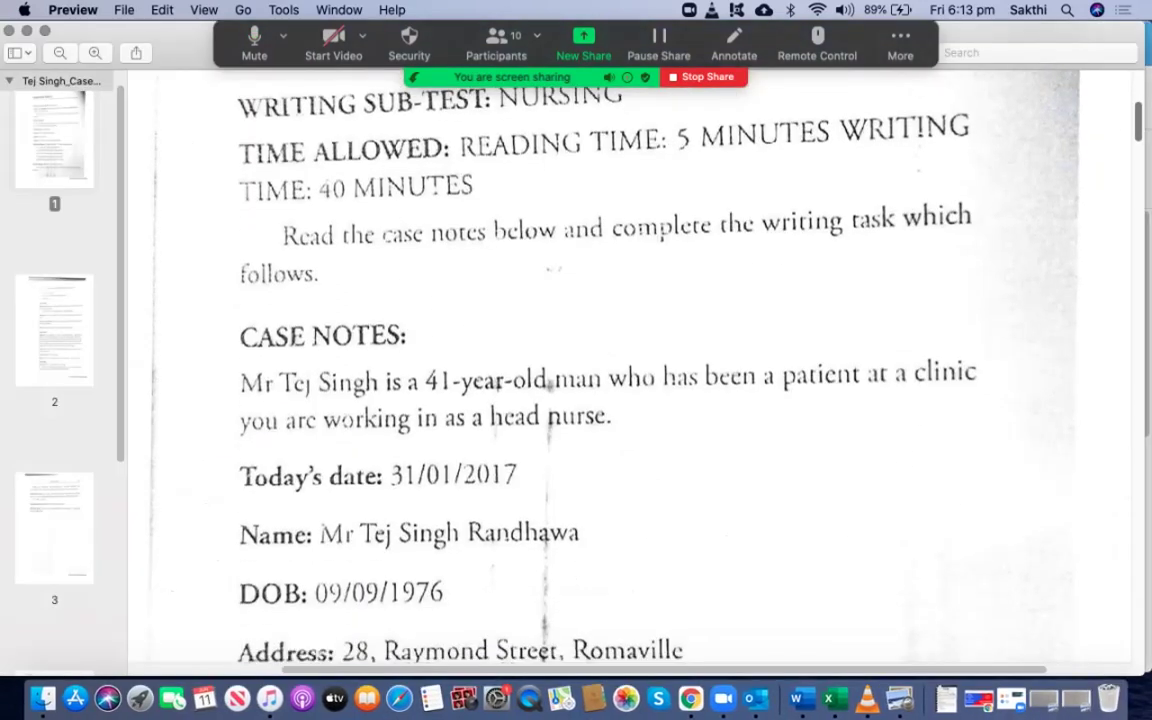
scroll(600, 370, "down", 4)
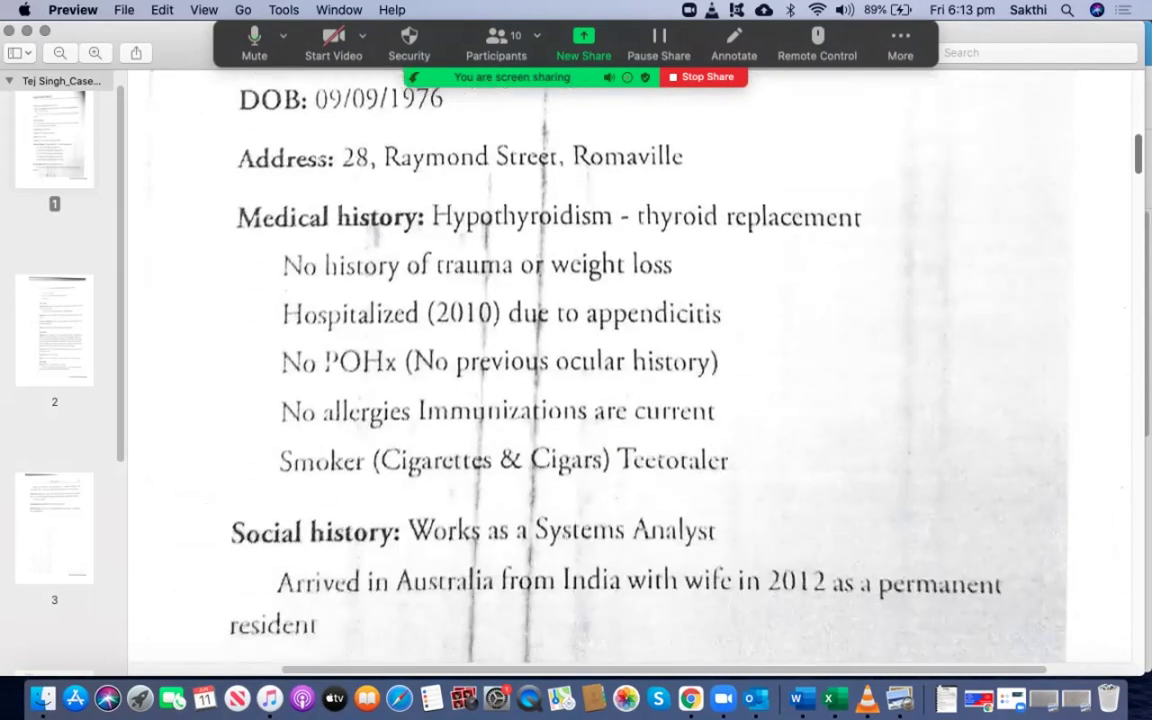
key("F1")
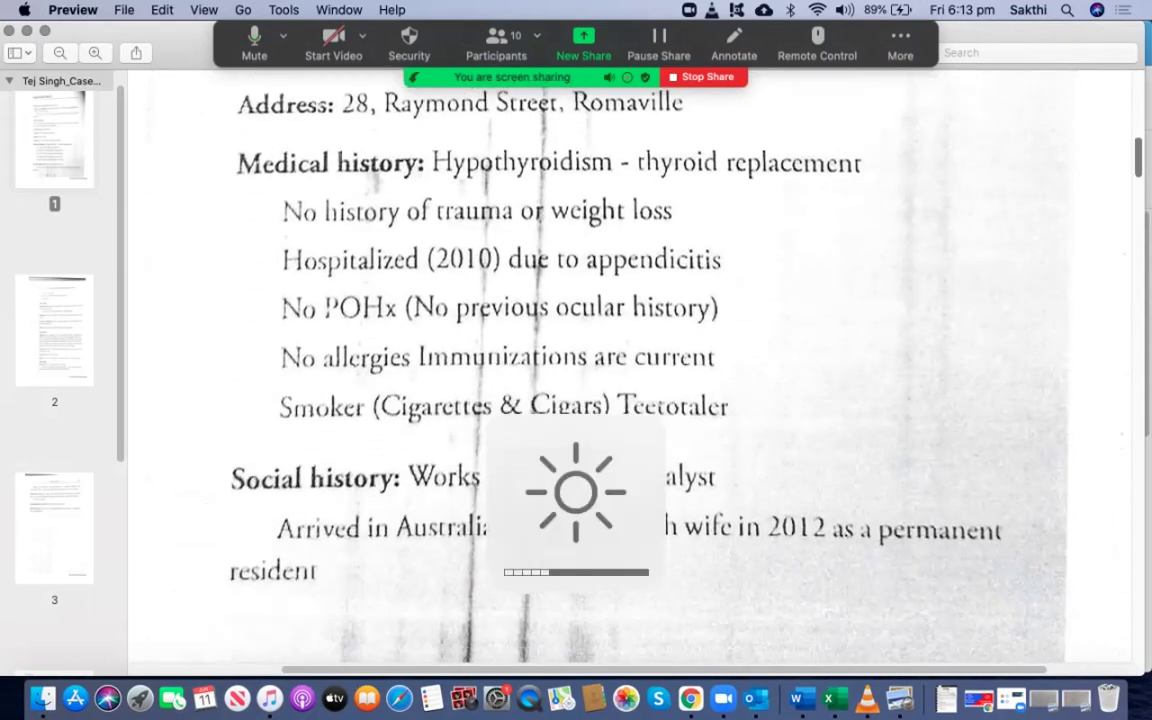
scroll(600, 370, "down", 6)
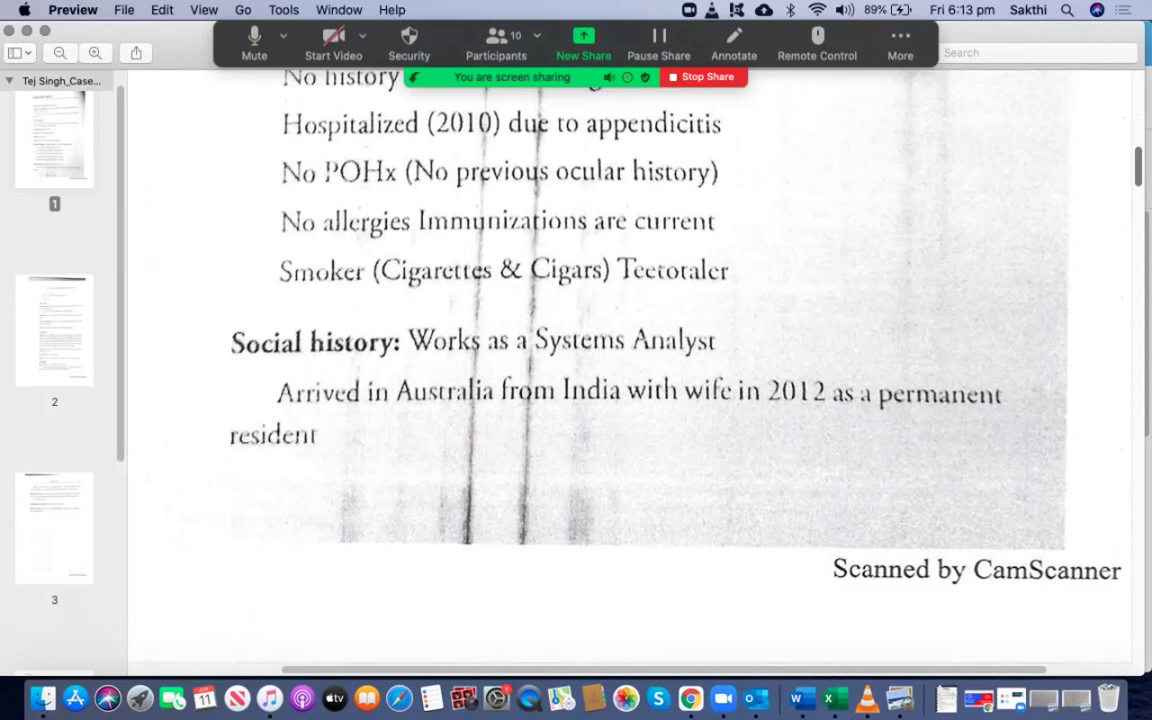
scroll(630, 370, "down", 10)
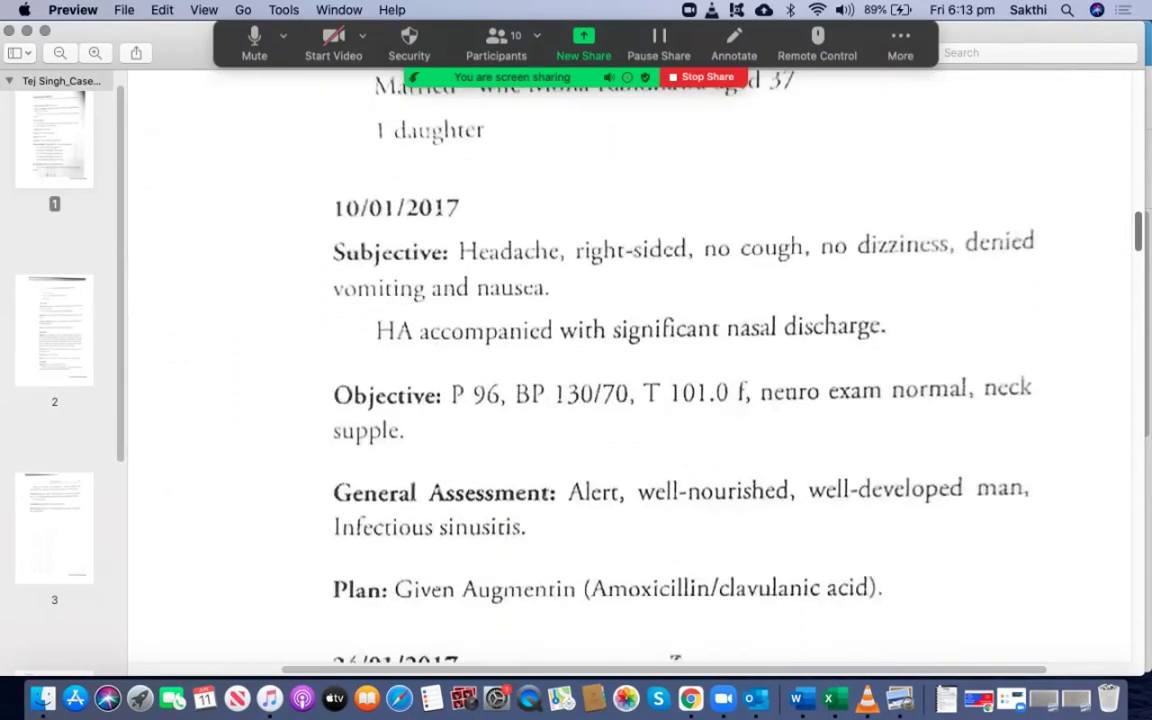
scroll(660, 370, "down", 1)
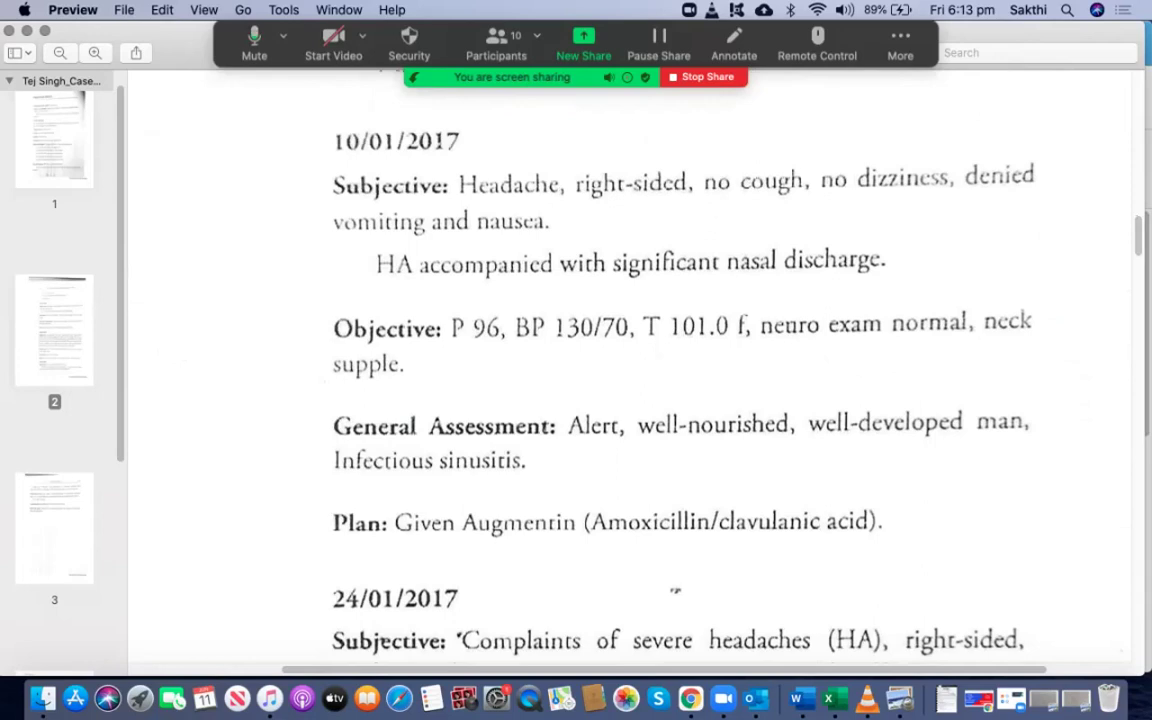
Minimise the case notes and the handwritten letter to return to the reply
key("super+m")
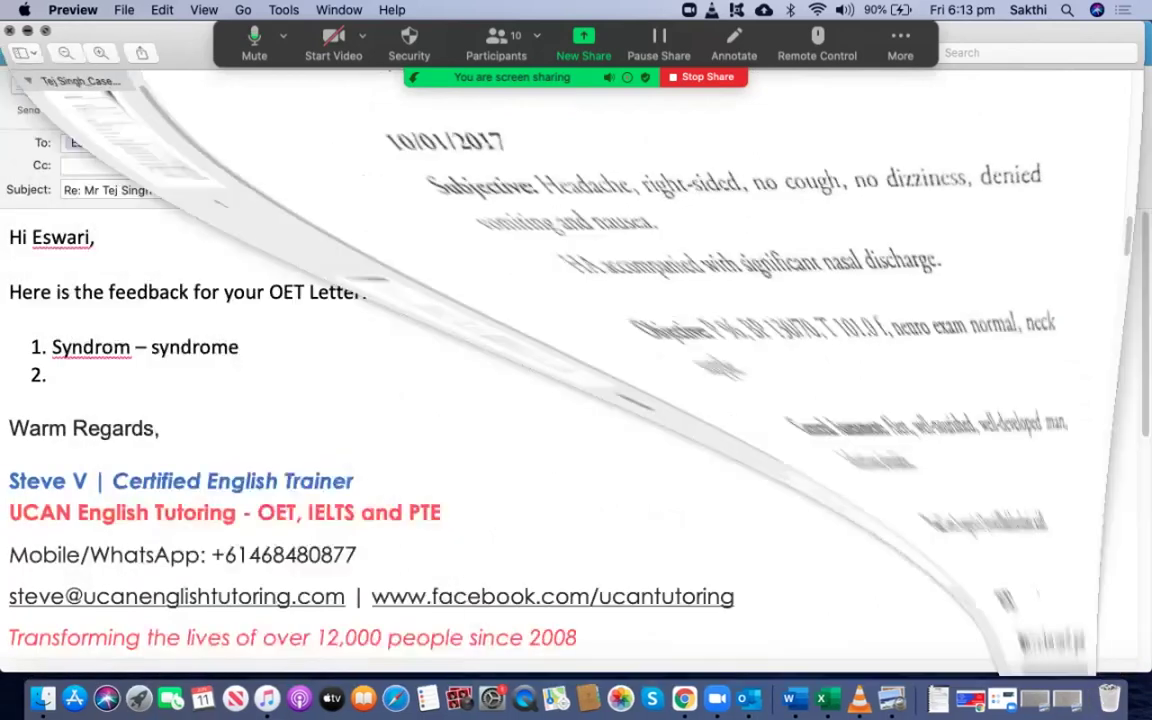
left_click(1015, 698)
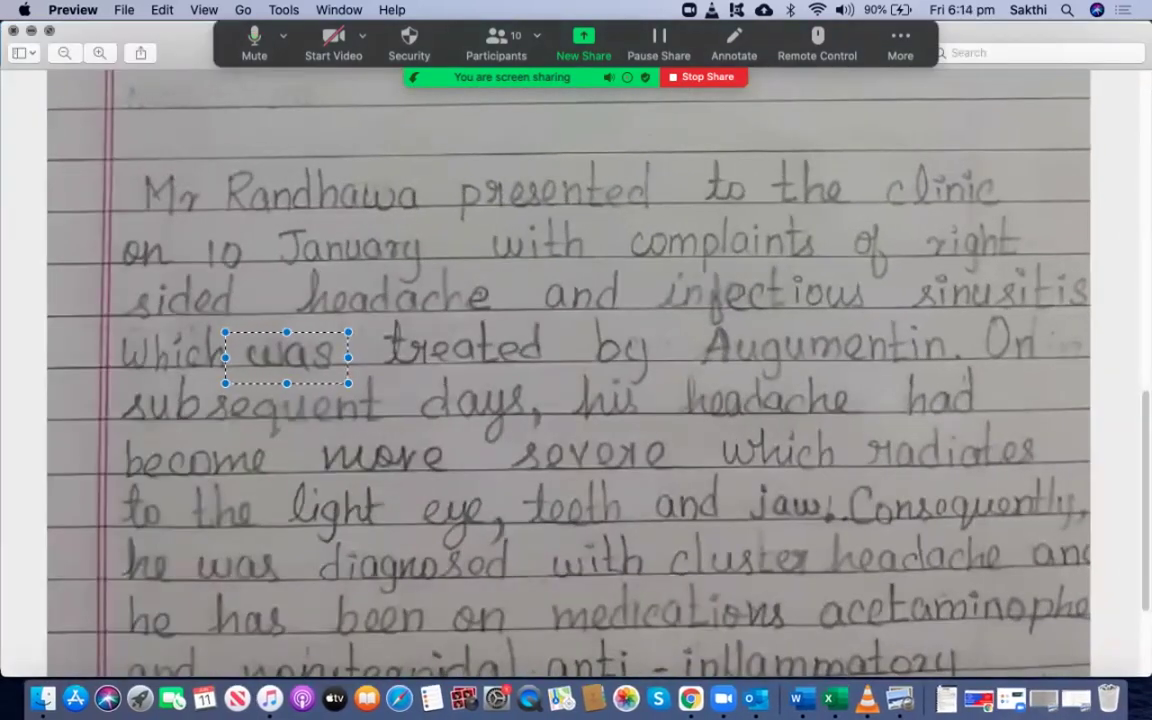
key("super+m")
Add correction 2 'Which was treated – which were treated' and start item 3
type("which was")
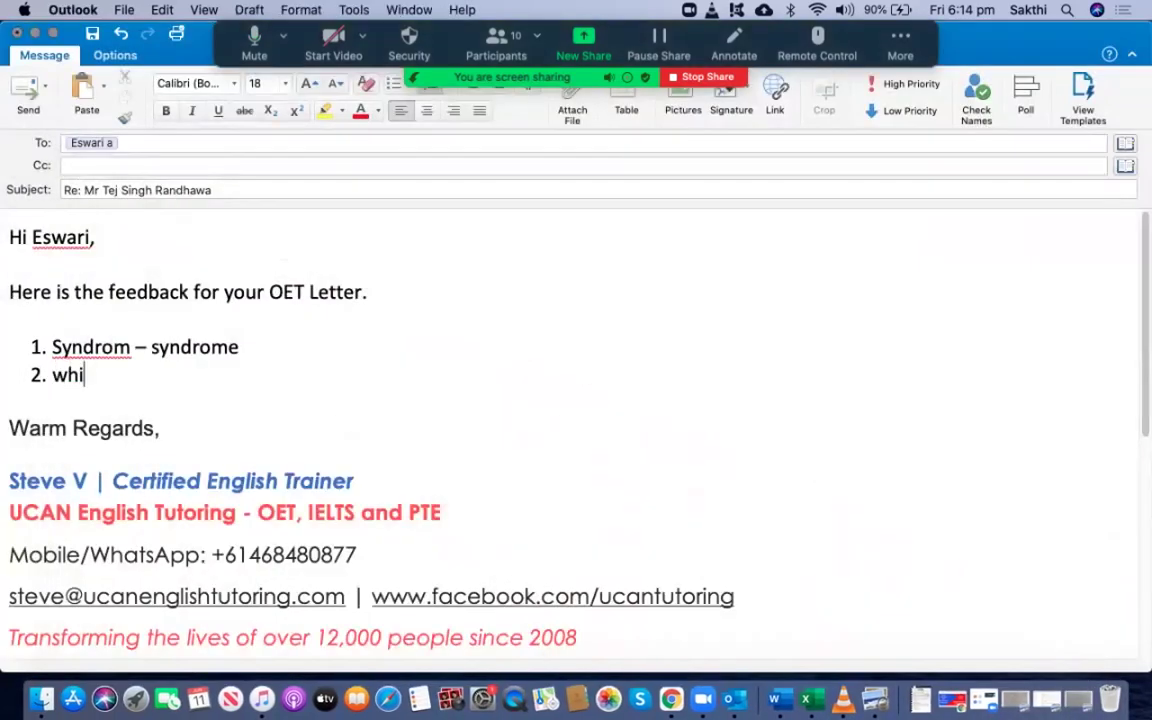
type("ate")
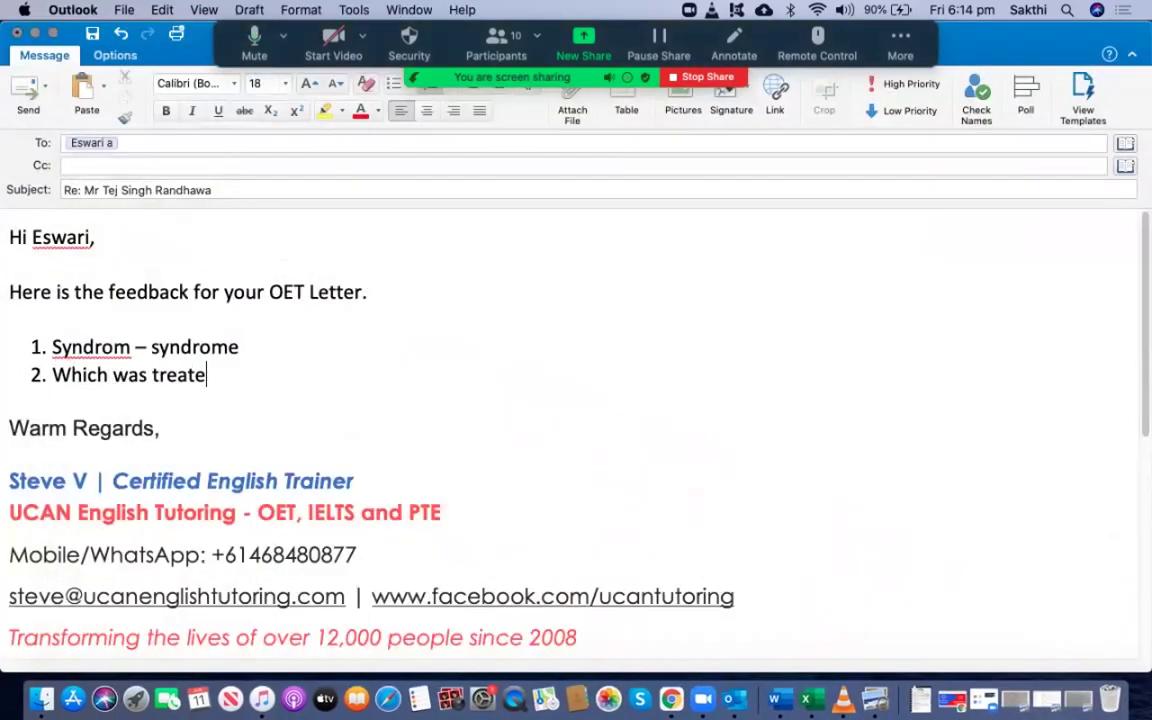
type("d 0")
key("BackSpace")
type("- which were treate")
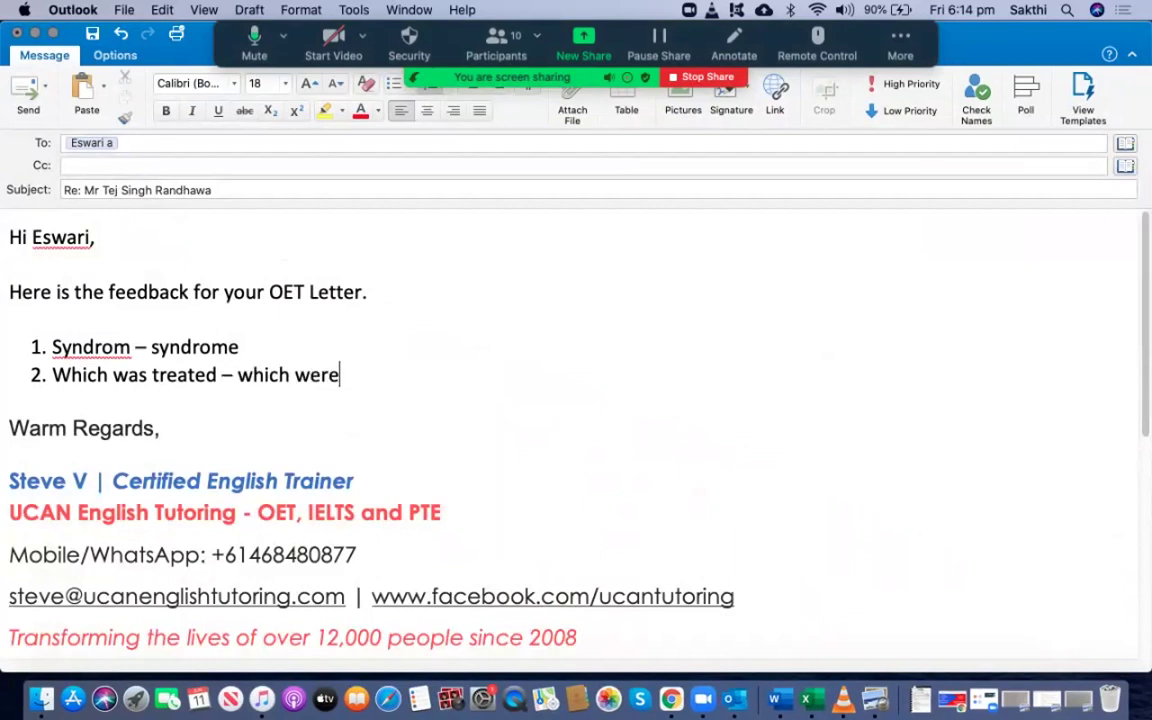
type("d")
key("Return")
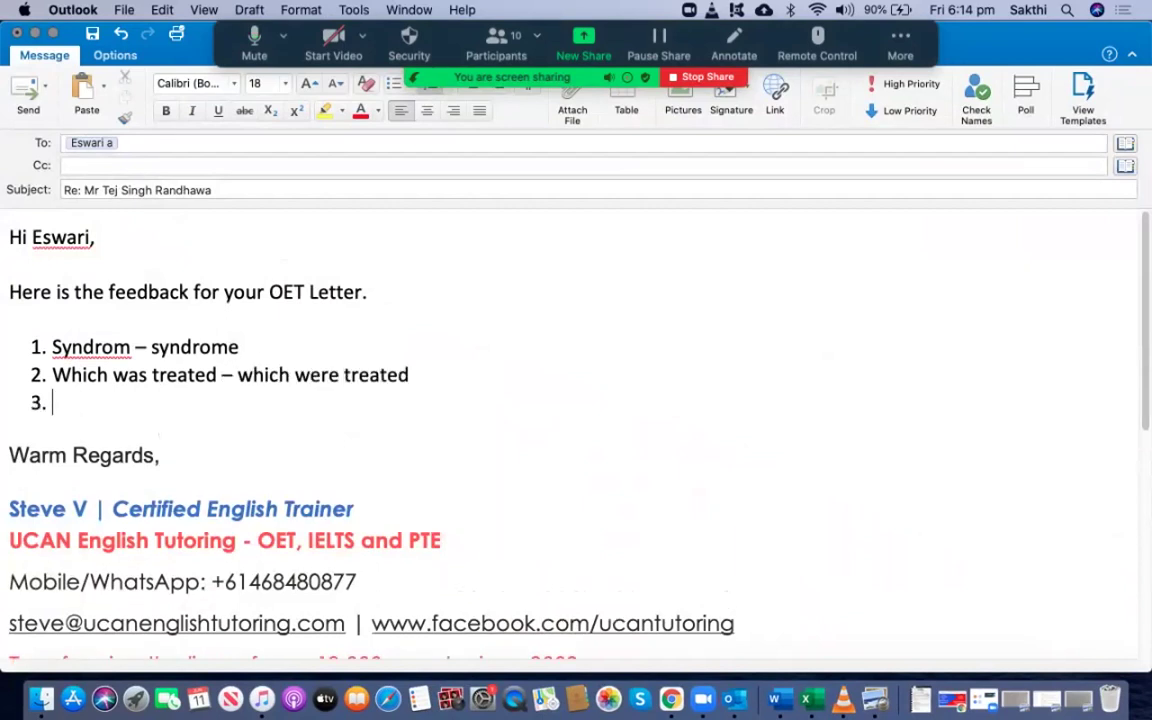
left_click(984, 698)
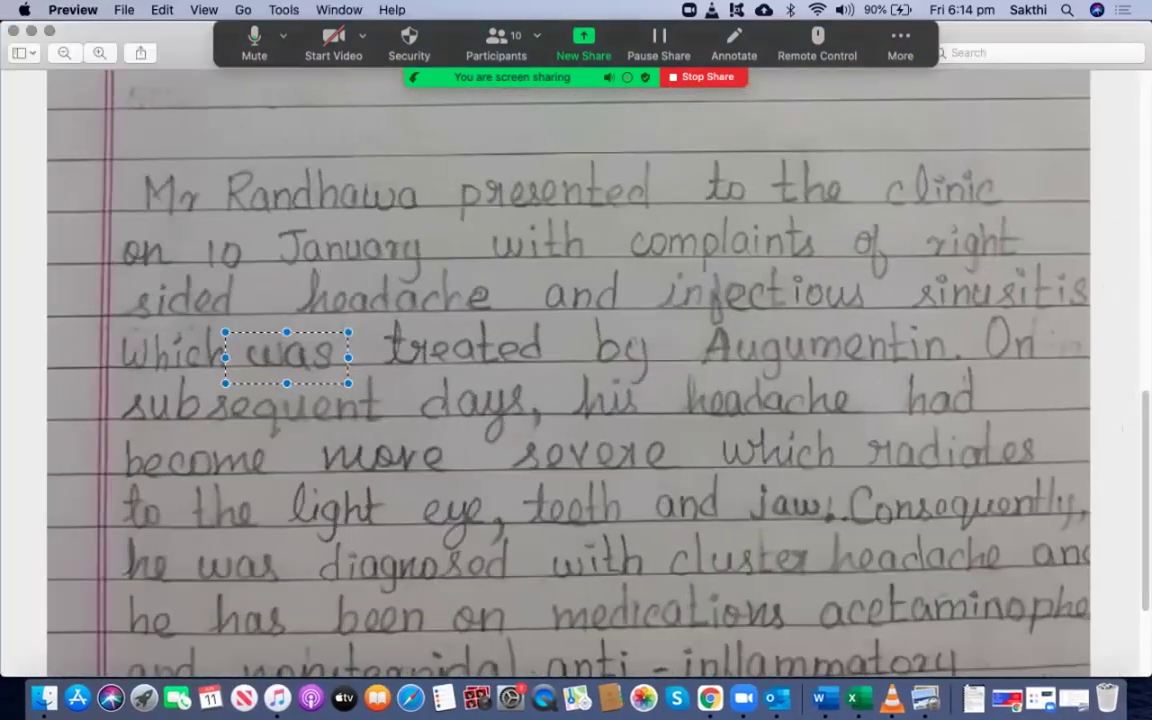
Scroll to the headache sentence and box the phrase 'which radiates'
scroll(568, 370, "down", 3)
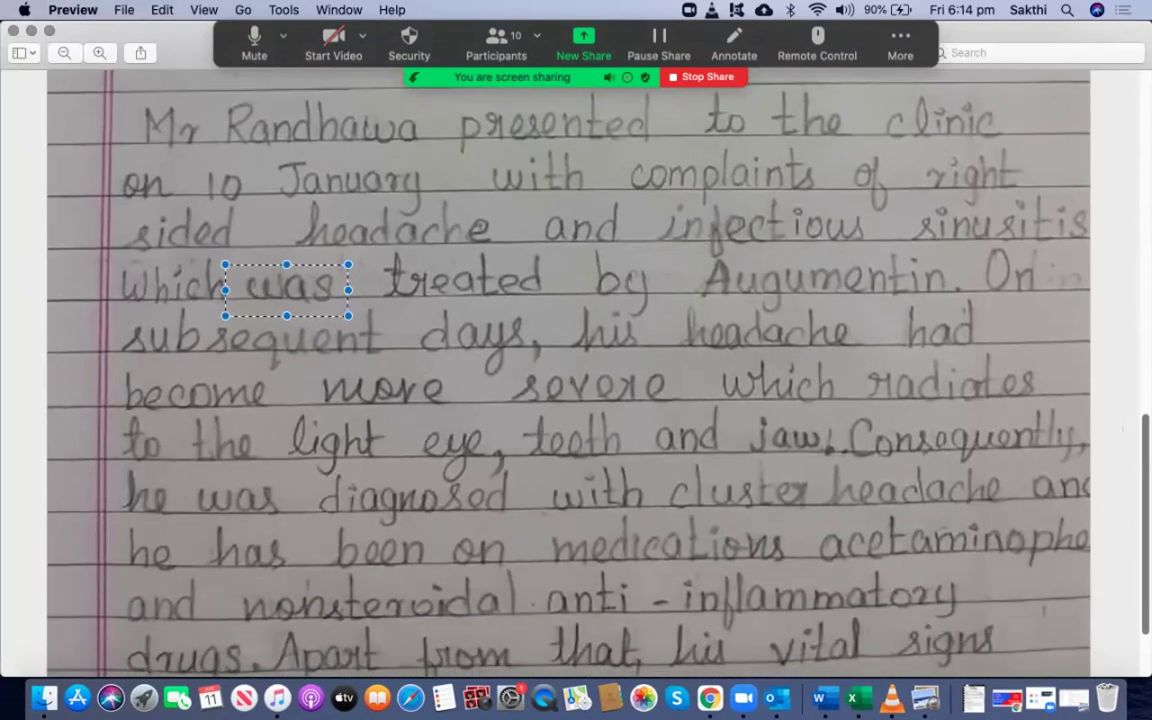
scroll(568, 370, "down", 2)
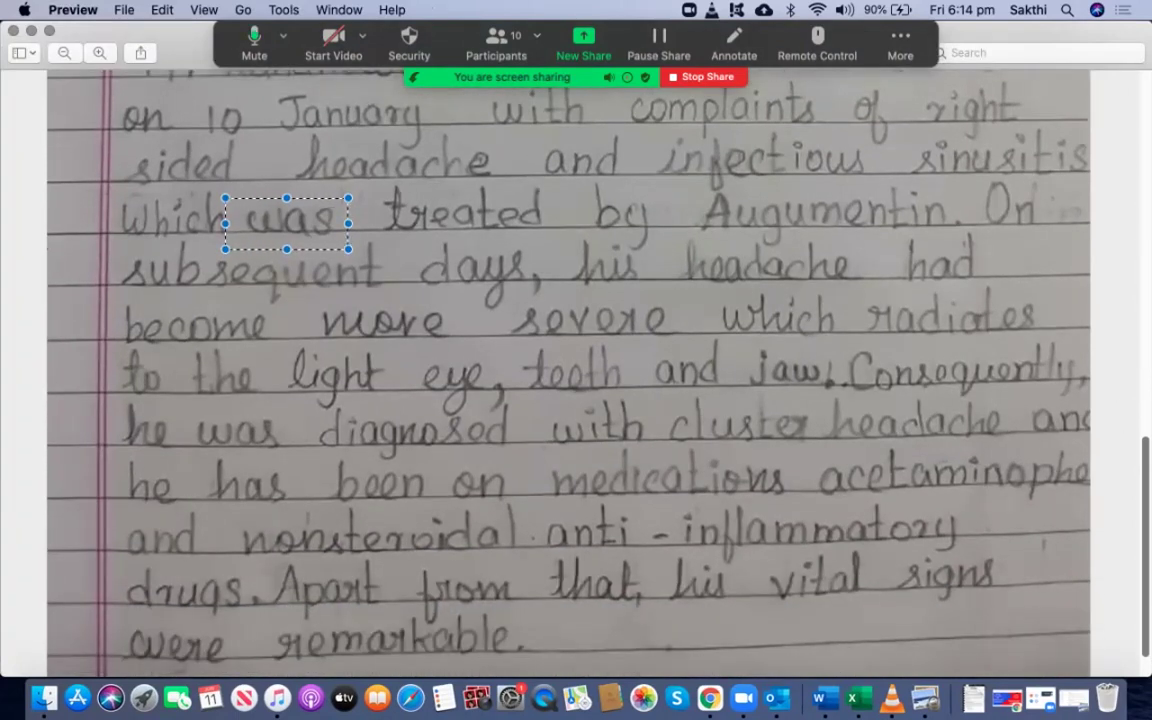
scroll(568, 370, "down", 1)
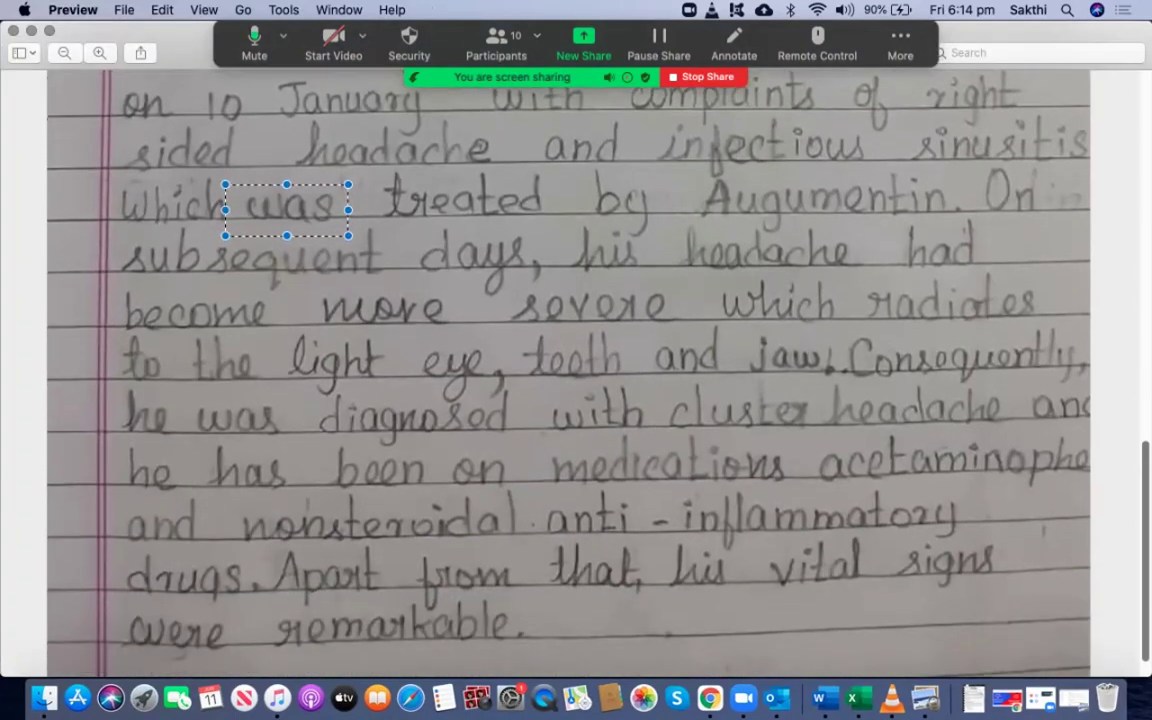
scroll(568, 370, "down", 1)
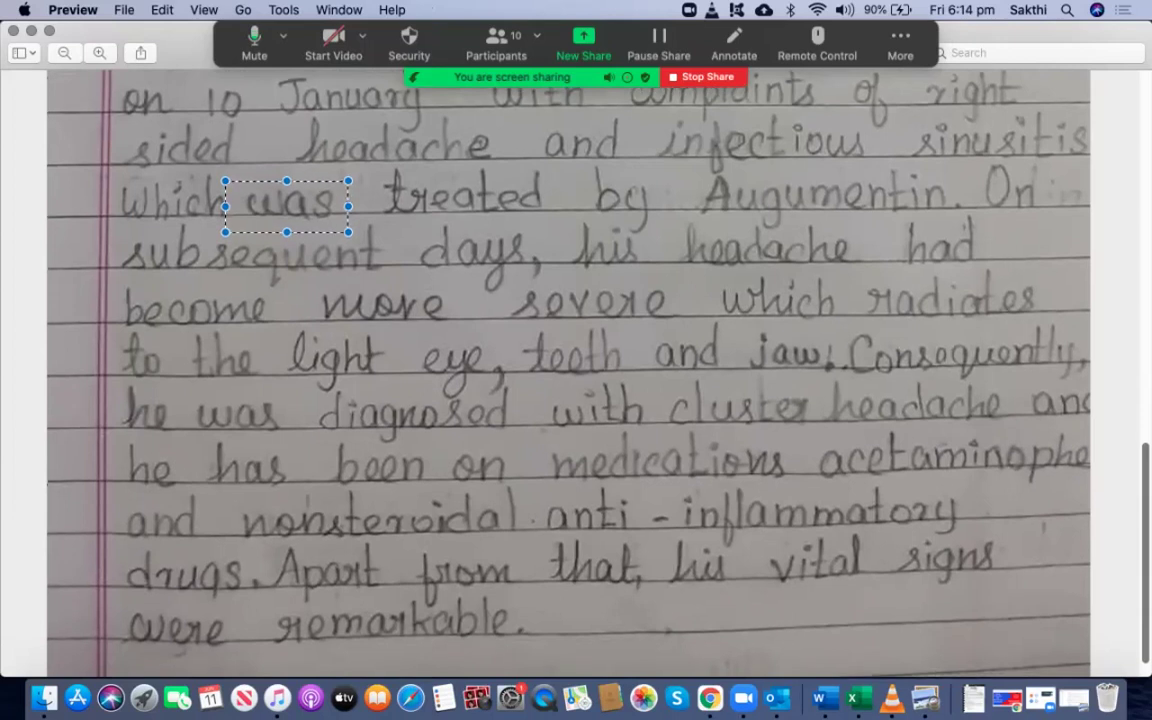
scroll(568, 370, "down", 1)
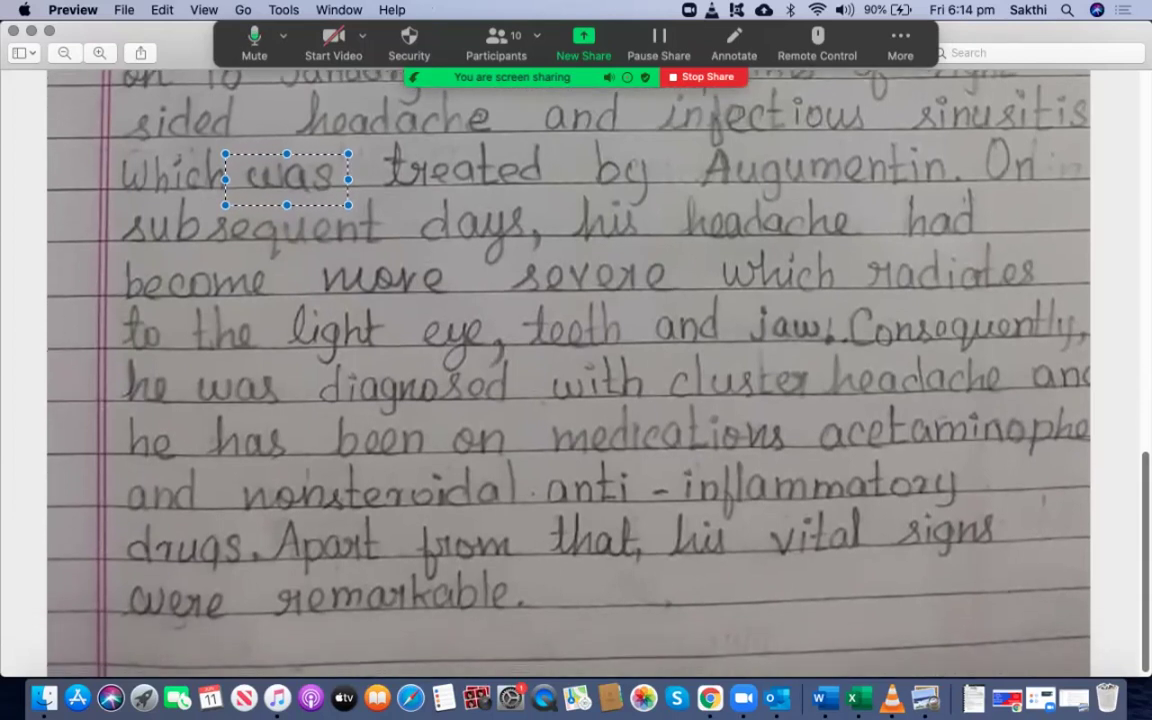
scroll(568, 370, "down", 1)
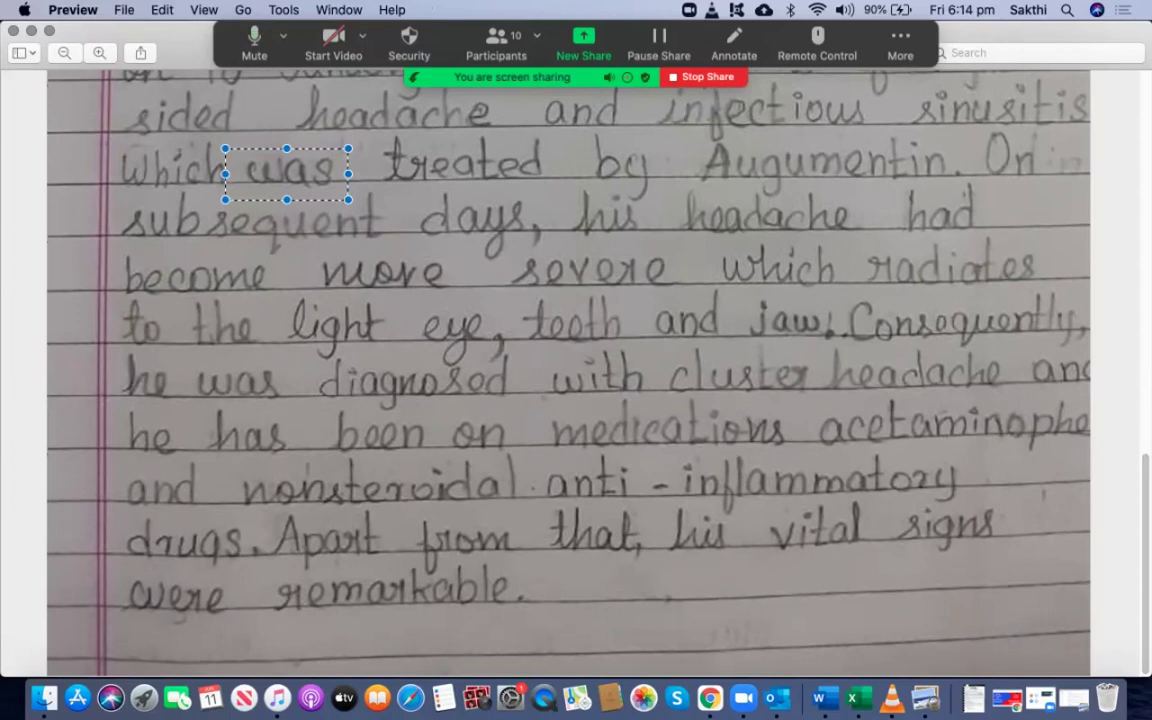
left_click_drag(852, 235, 1059, 305)
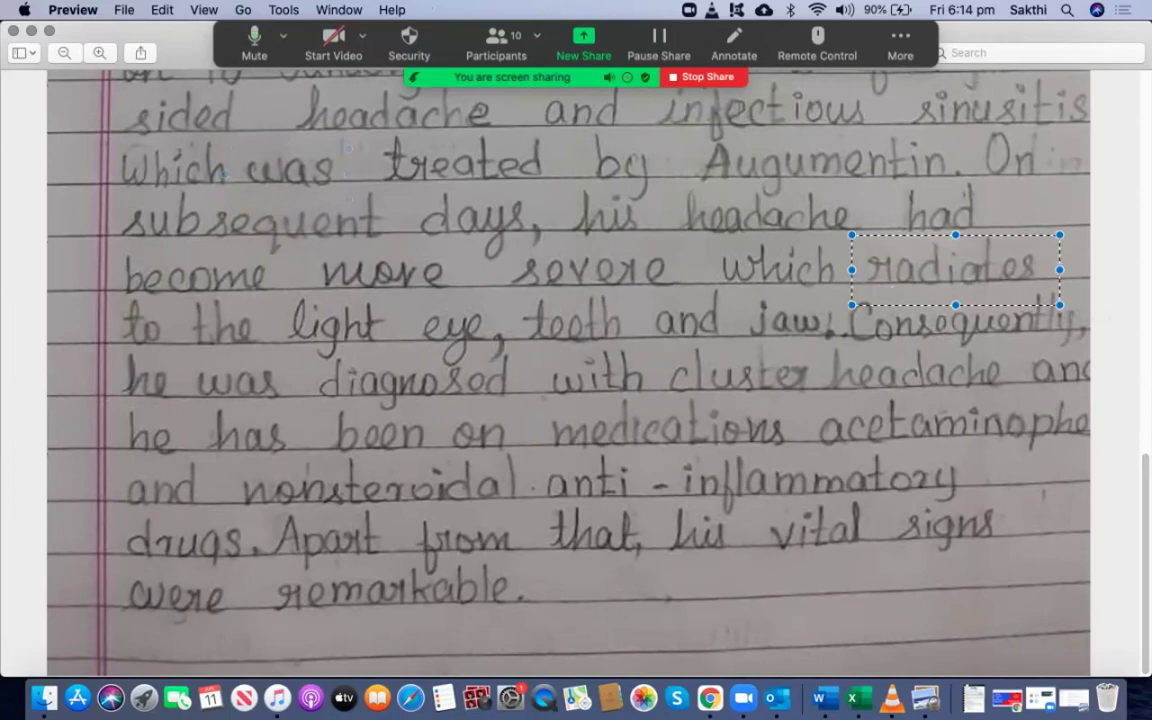
left_click(710, 247)
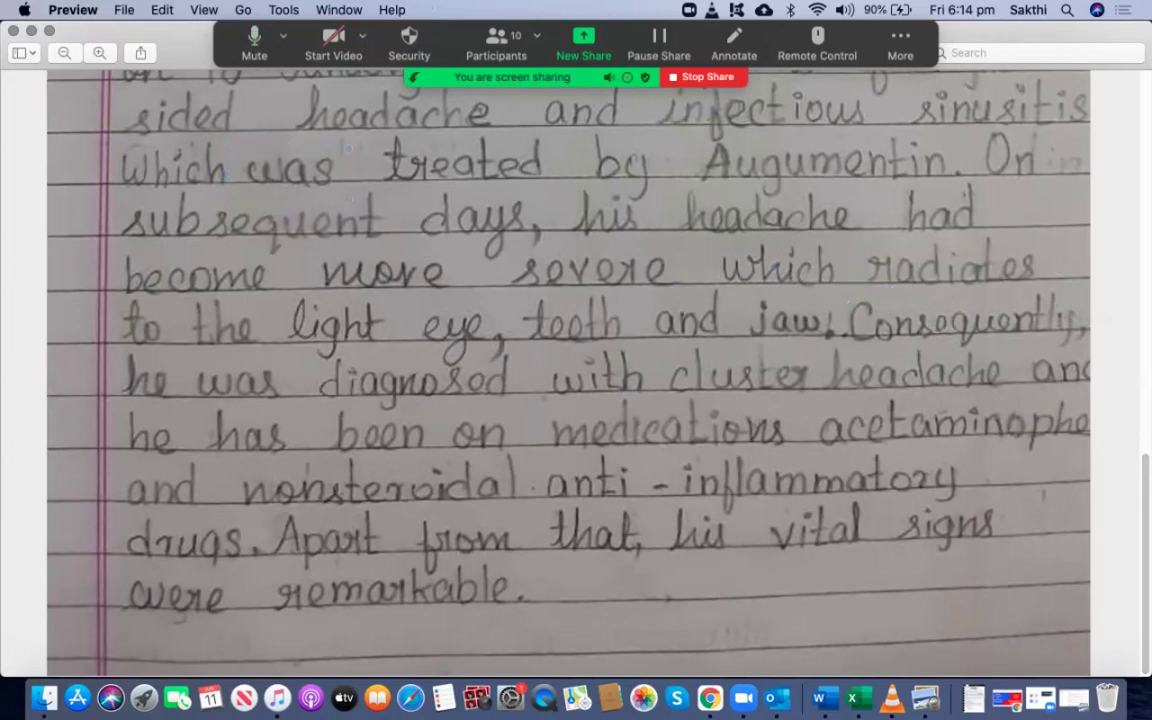
left_click_drag(846, 234, 1051, 301)
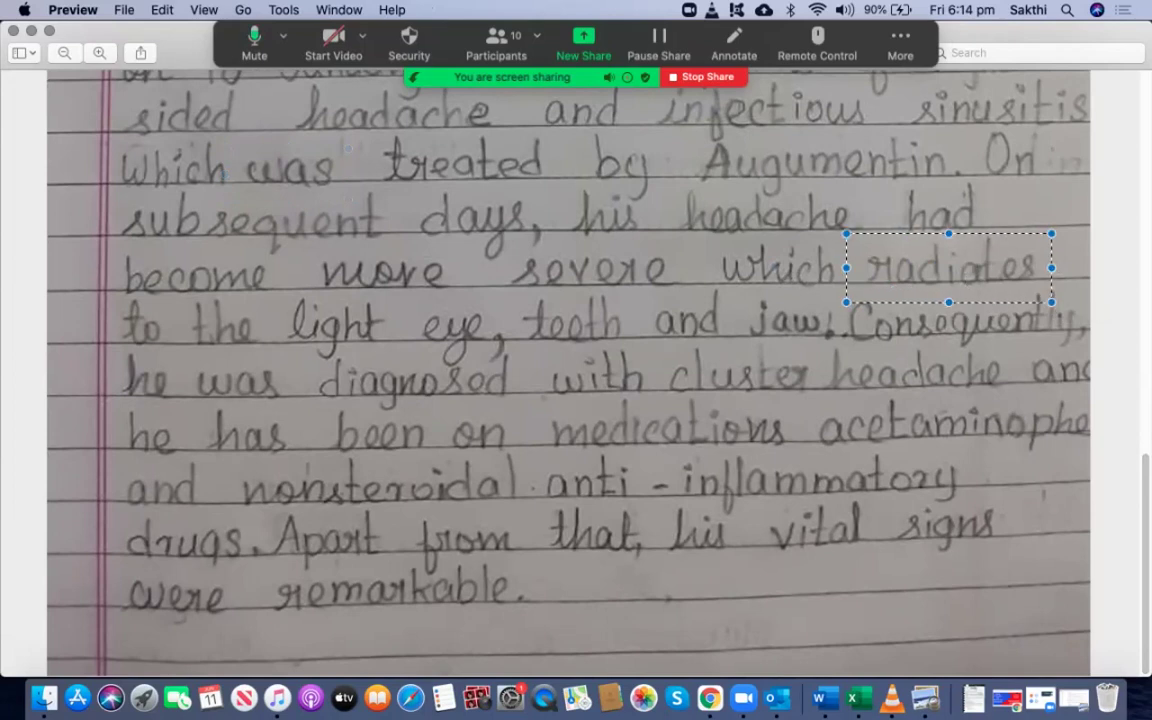
left_click(716, 243)
left_click_drag(716, 243, 1062, 303)
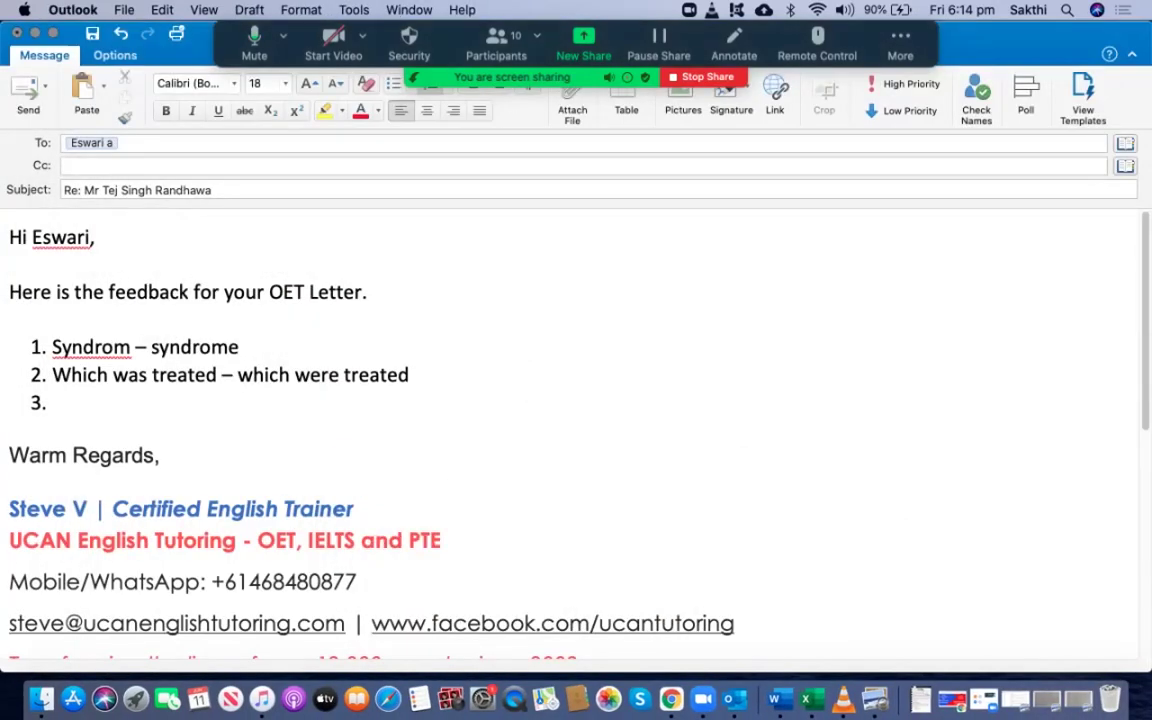
Add corrections 3 'Which radiates – which radiated' and 4 'Light eye – right eye', starting item 5
type("Which radia")
type("tes - which radiate")
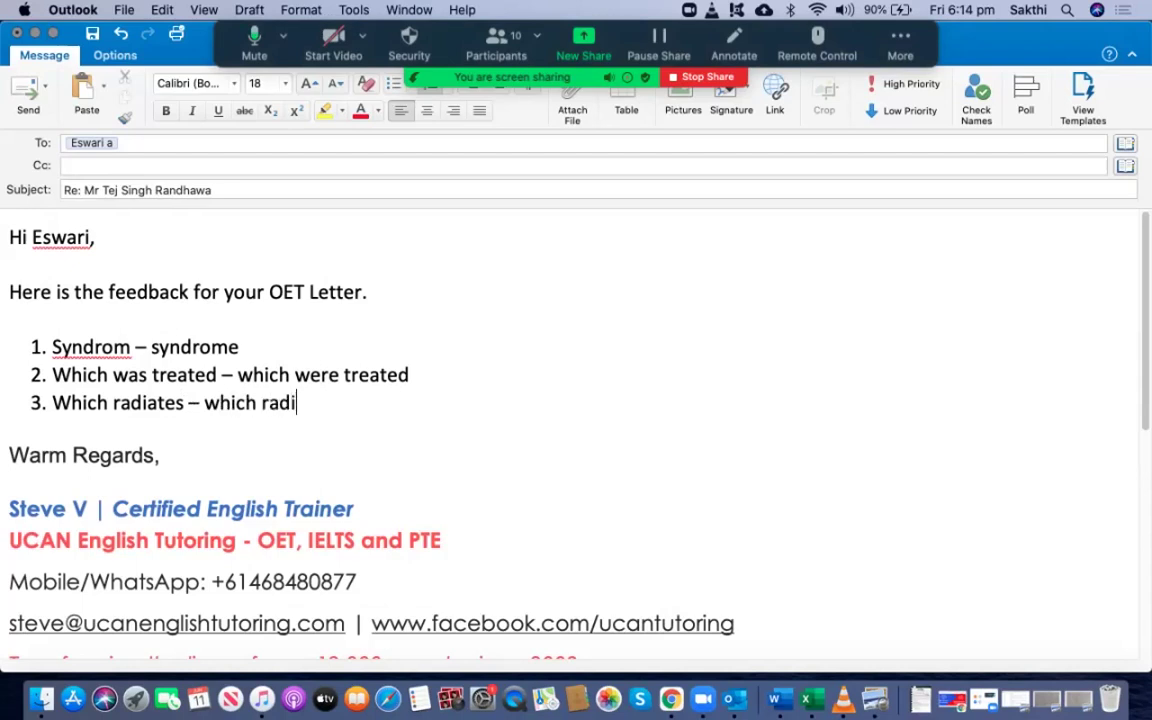
type("d")
key("Return")
type("light eye - rigt")
key("BackSpace")
type("ht eye")
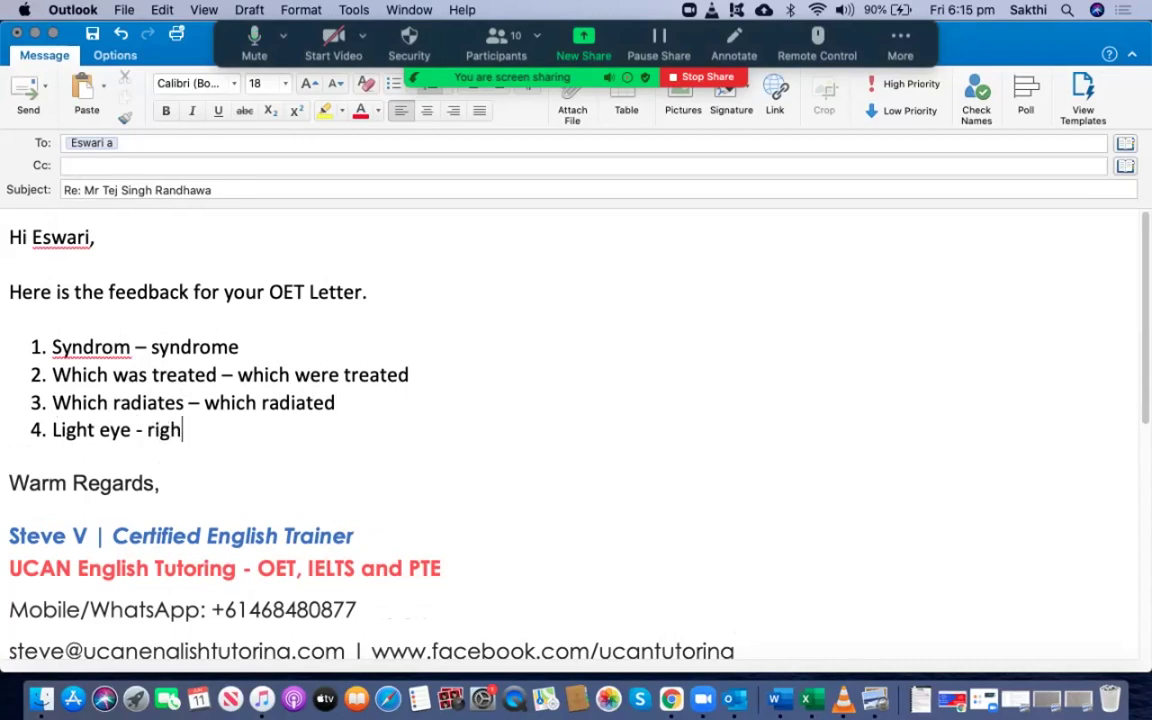
key("Return")
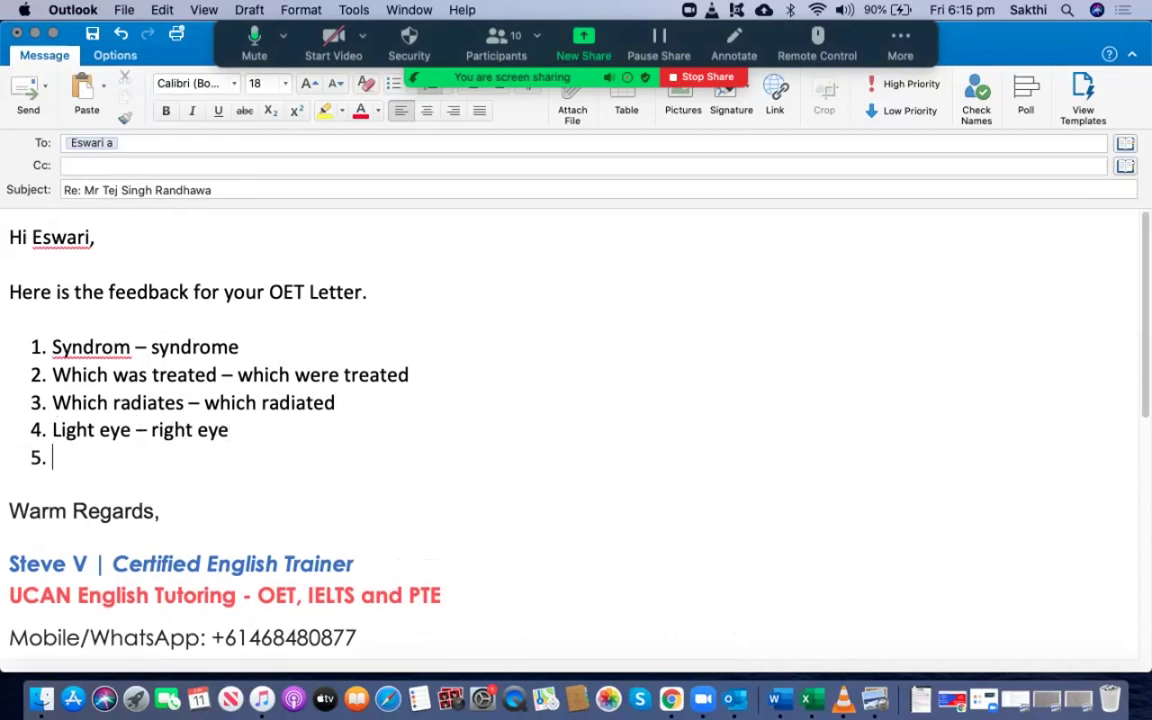
left_click(1047, 698)
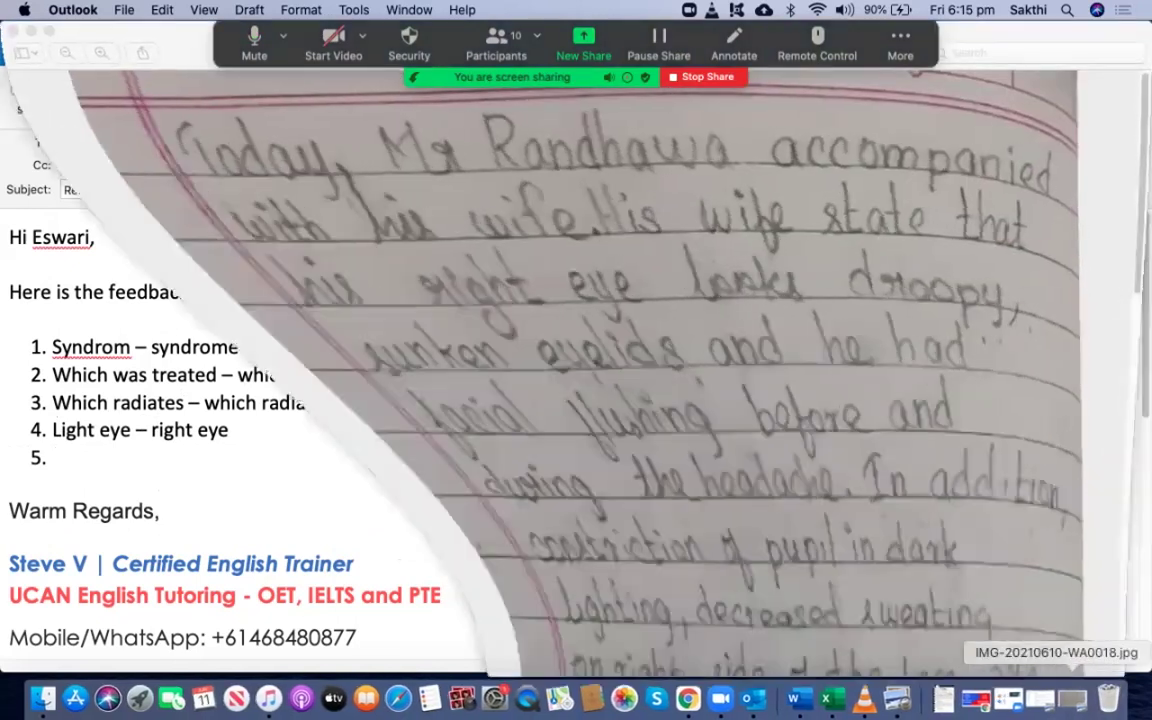
Restore the letter page, clear its selection, and type item 5 'medications – medications including (or) medications which include'
left_click(1011, 698)
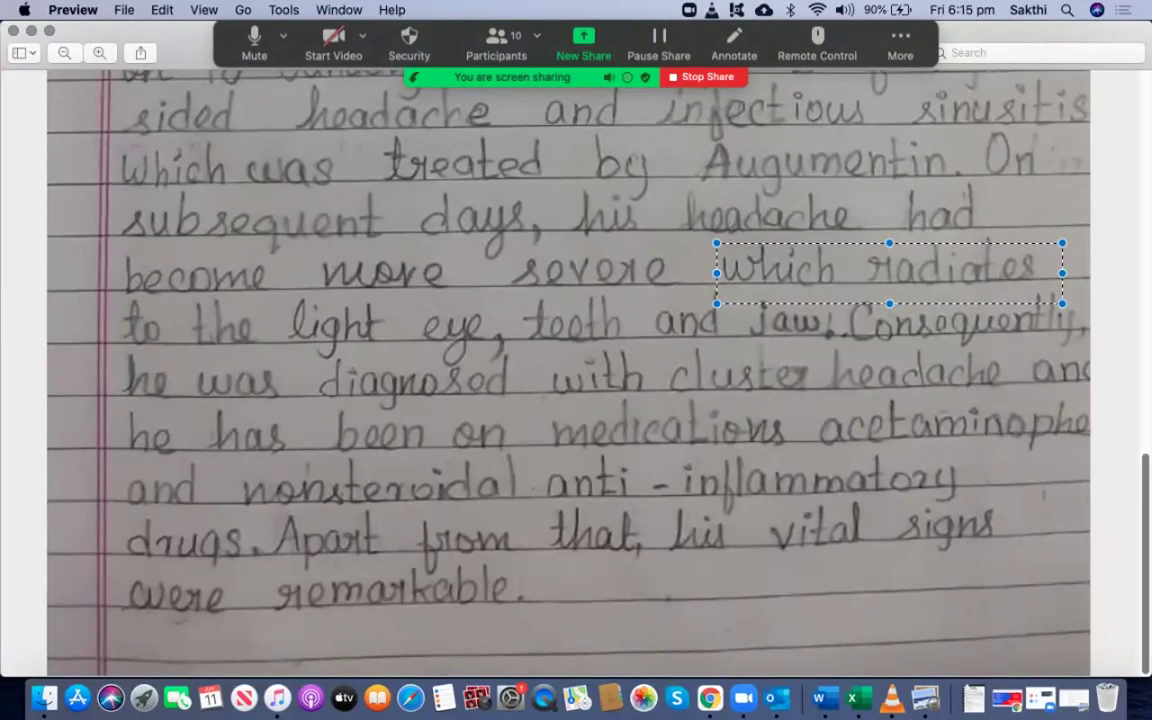
key("Escape")
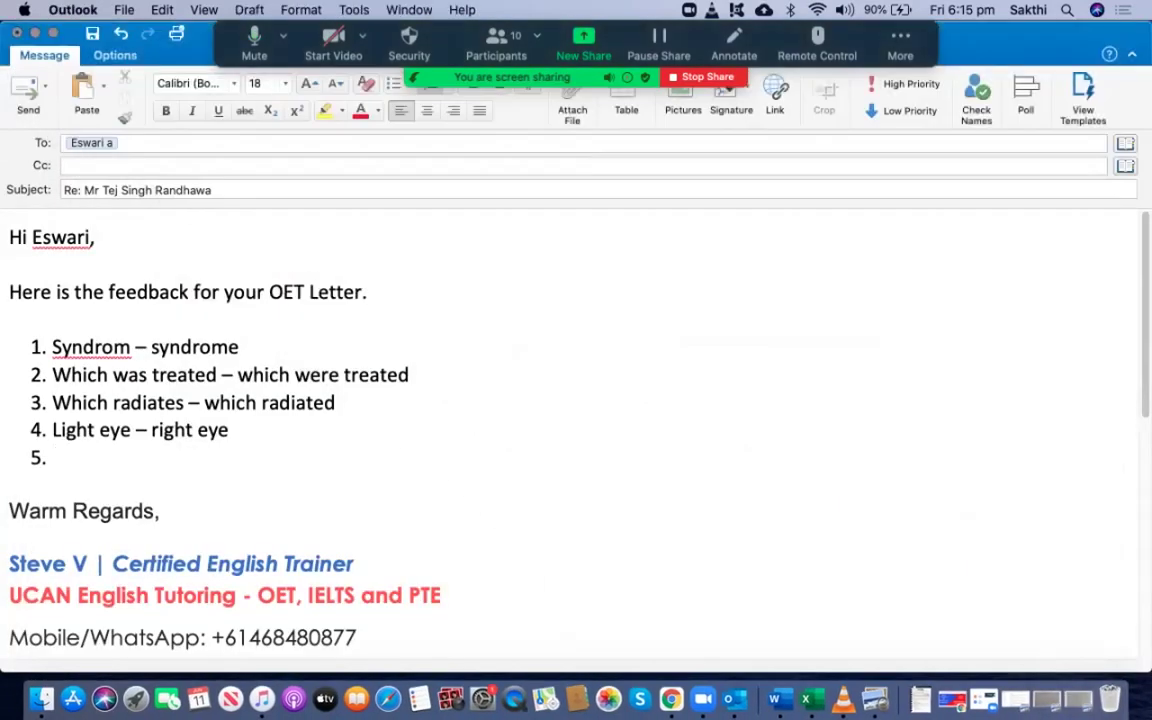
type("mec")
type("dications ")
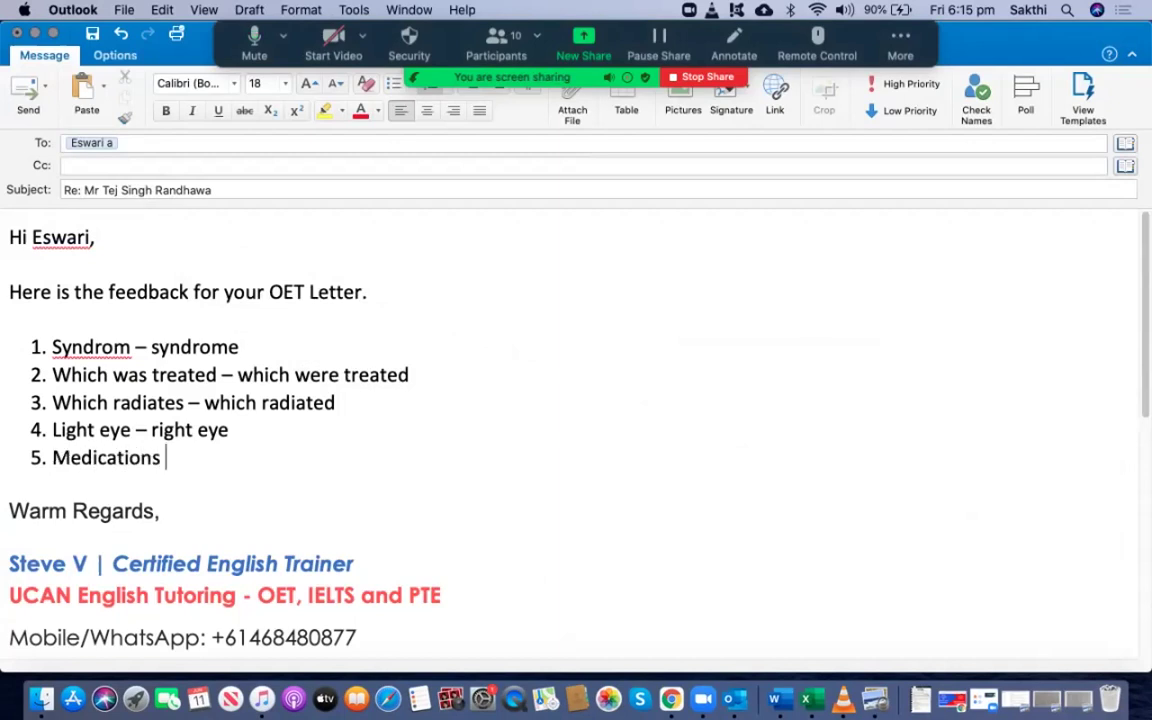
type("- medica")
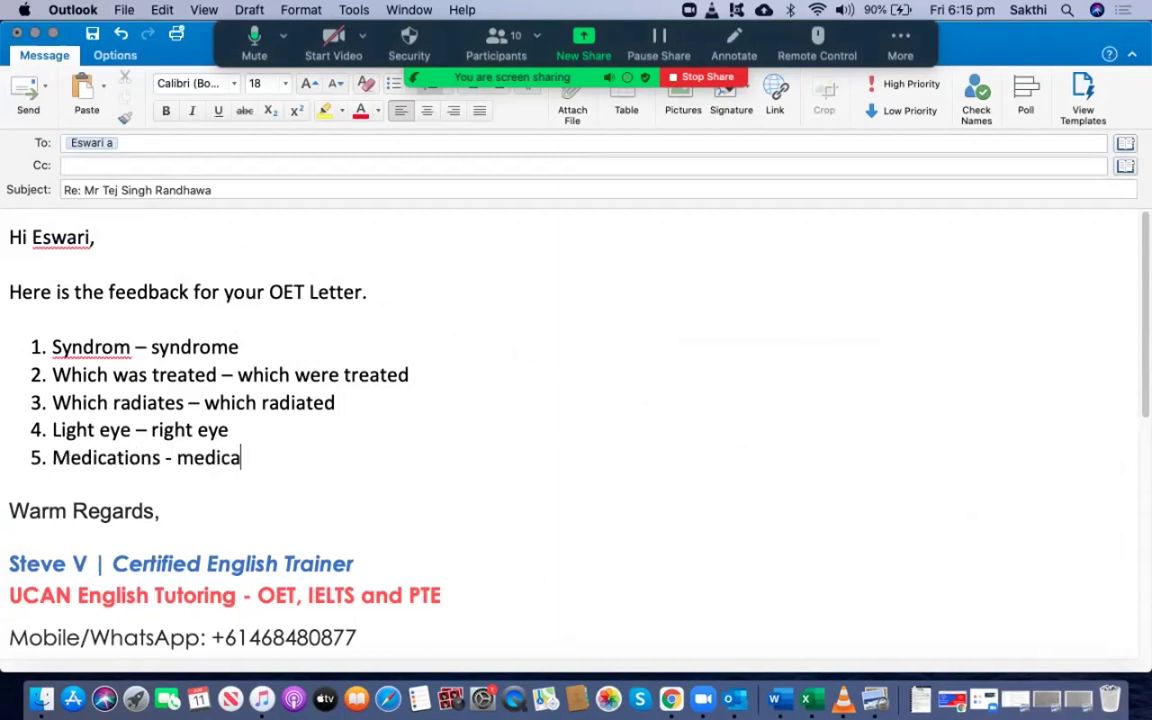
type("tions including")
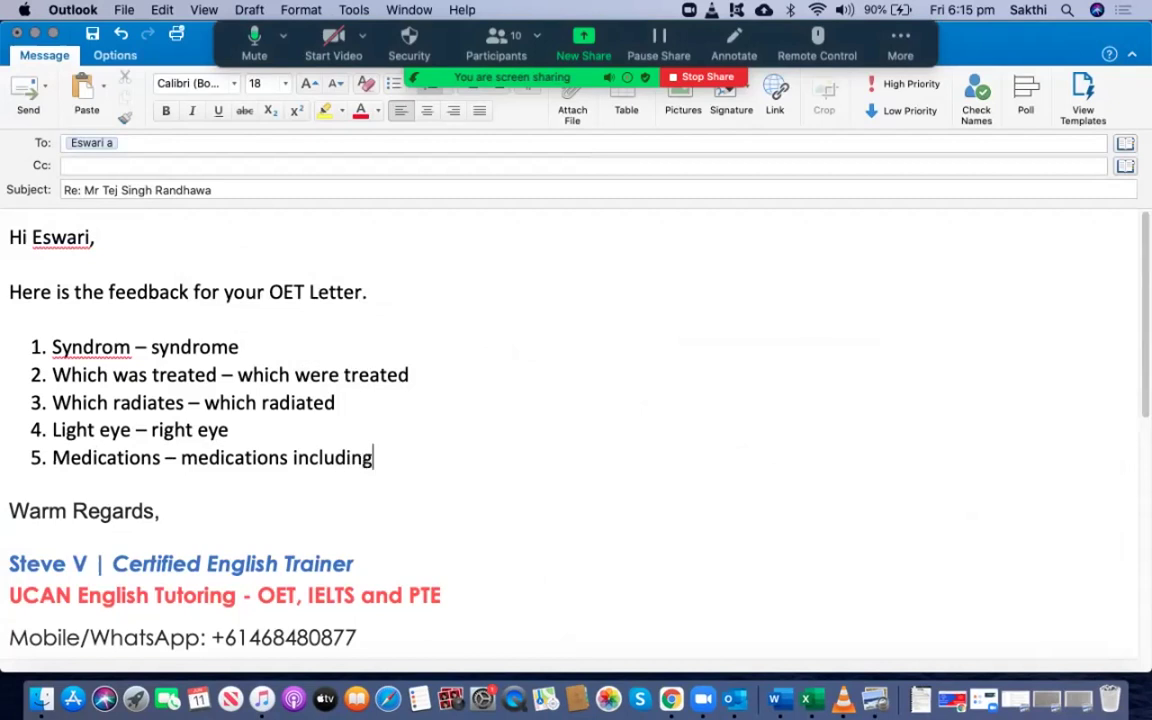
type(" (or) medications which inc")
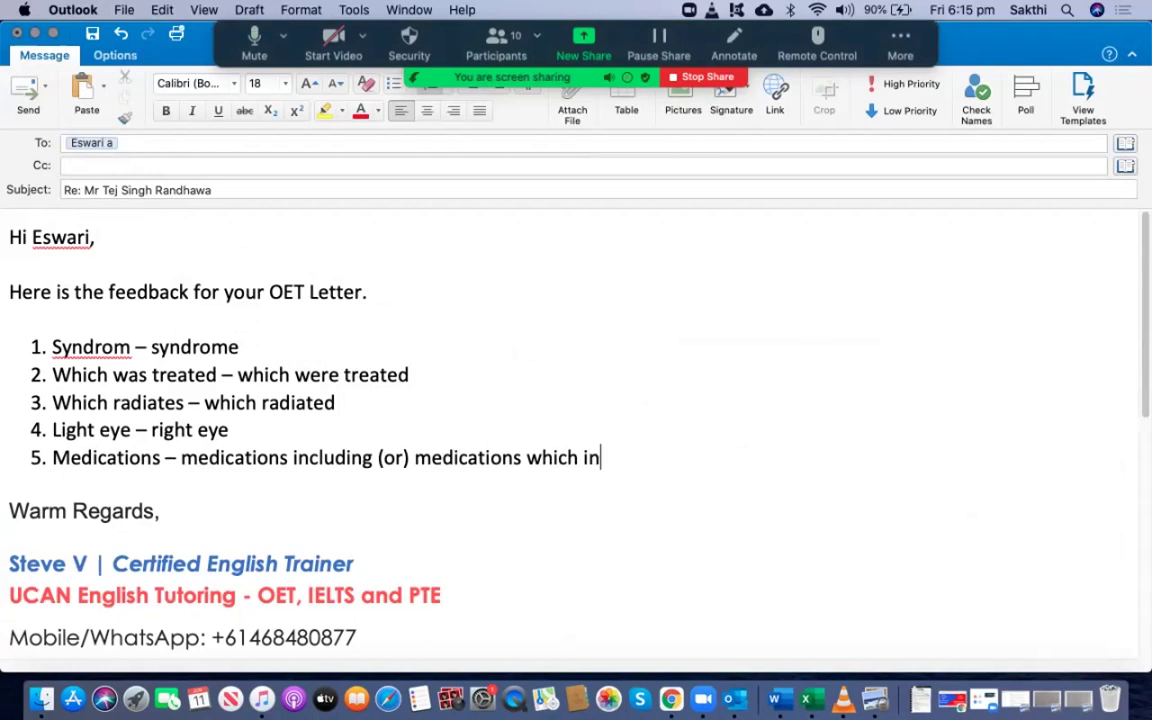
type("lude")
Start numbered item 6 after the medications correction
key("Return")
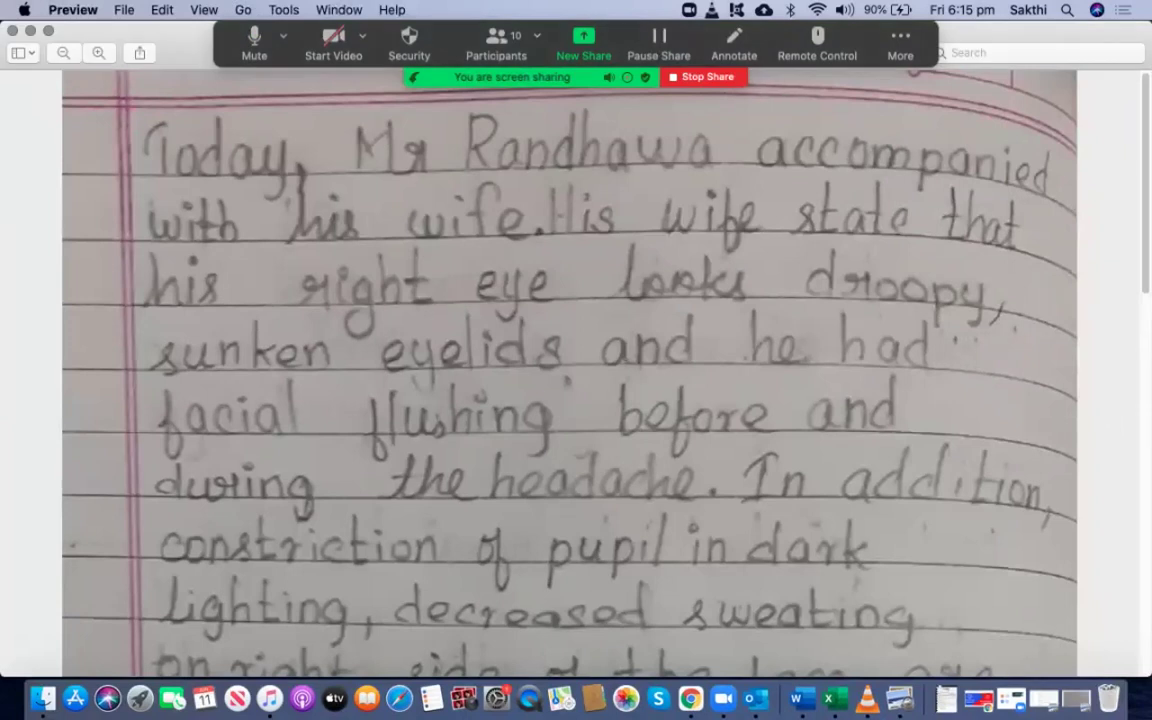
Outline 'remarkable.' at the page end, go to the 'Today, Mr Randhawa' page, and minimise the letter
scroll(576, 370, "down", 10)
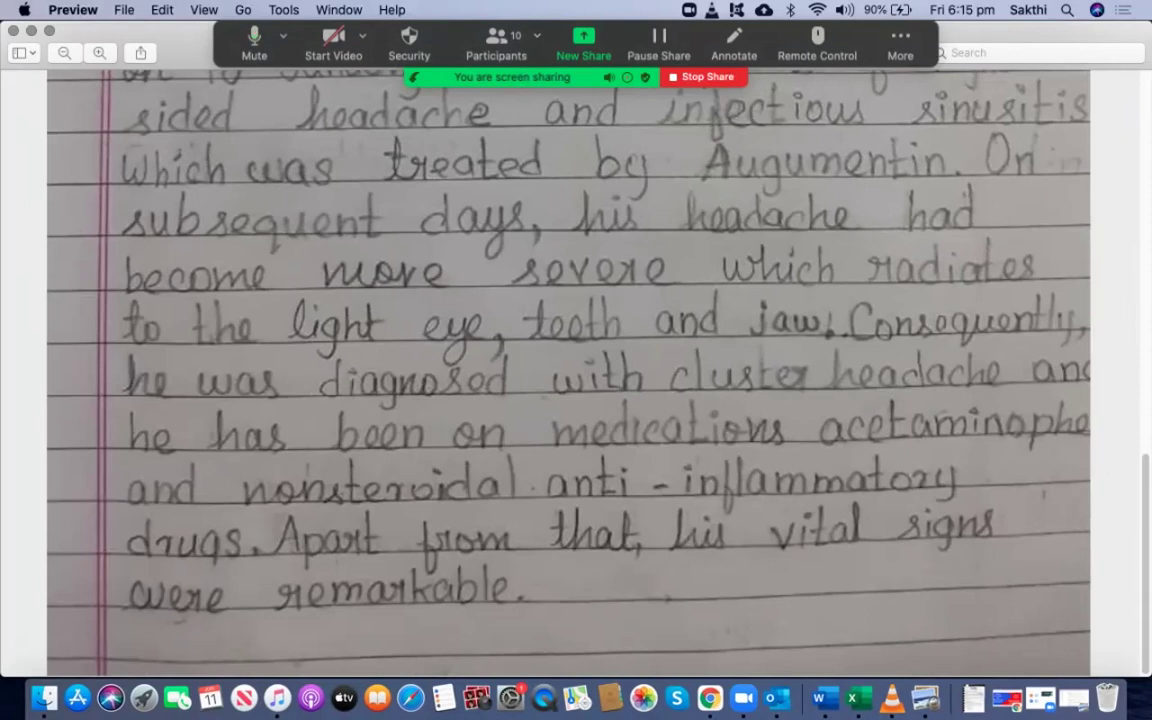
left_click_drag(264, 565, 537, 626)
left_click_drag(400, 565, 400, 547)
mouse_move(264, 586)
left_mouse_down()
mouse_move(231, 586)
mouse_move(241, 586)
left_mouse_up()
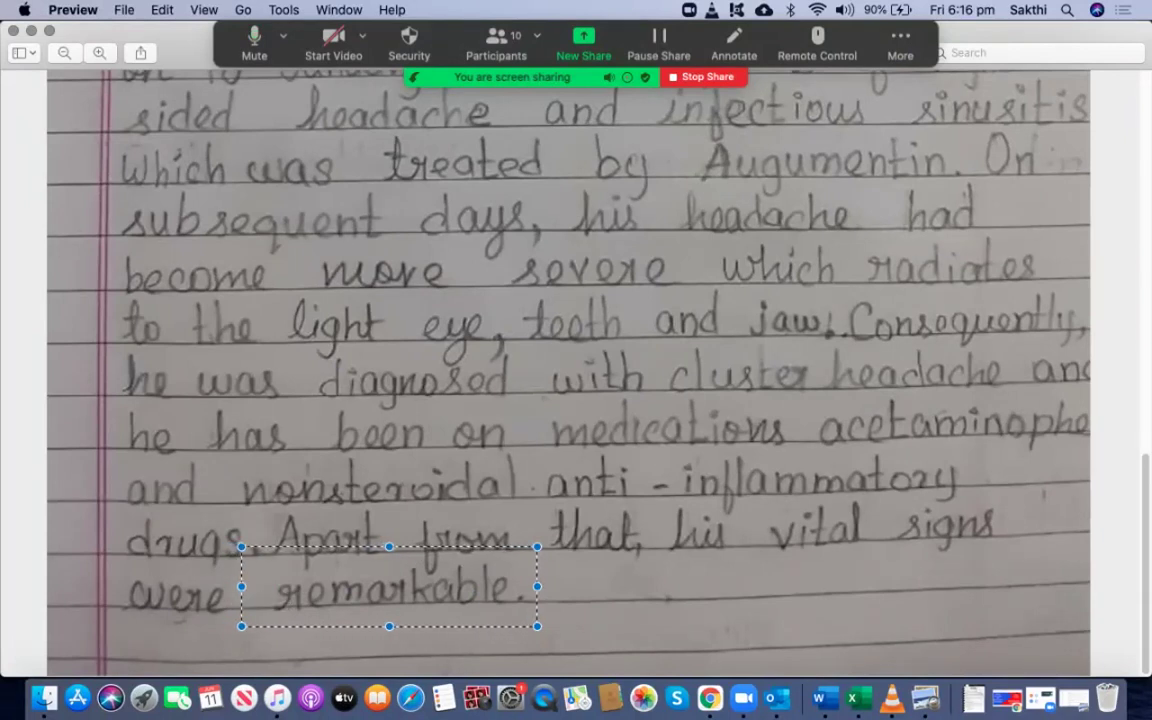
left_click_drag(389, 586, 388, 588)
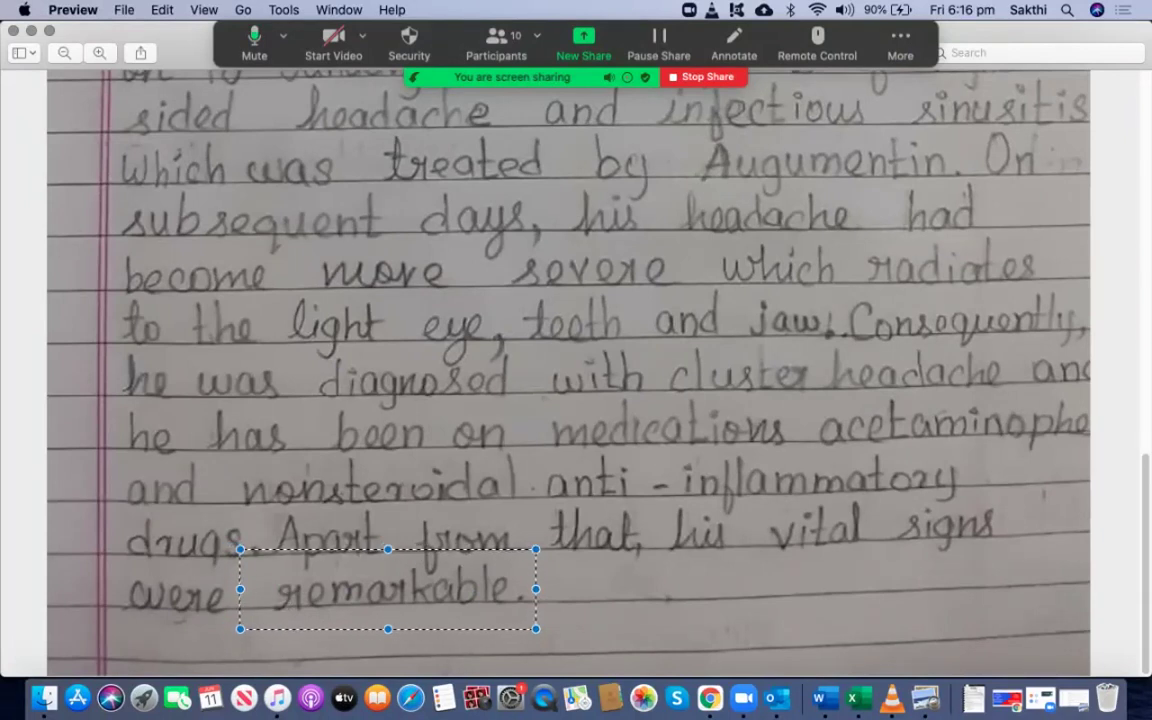
key("Escape")
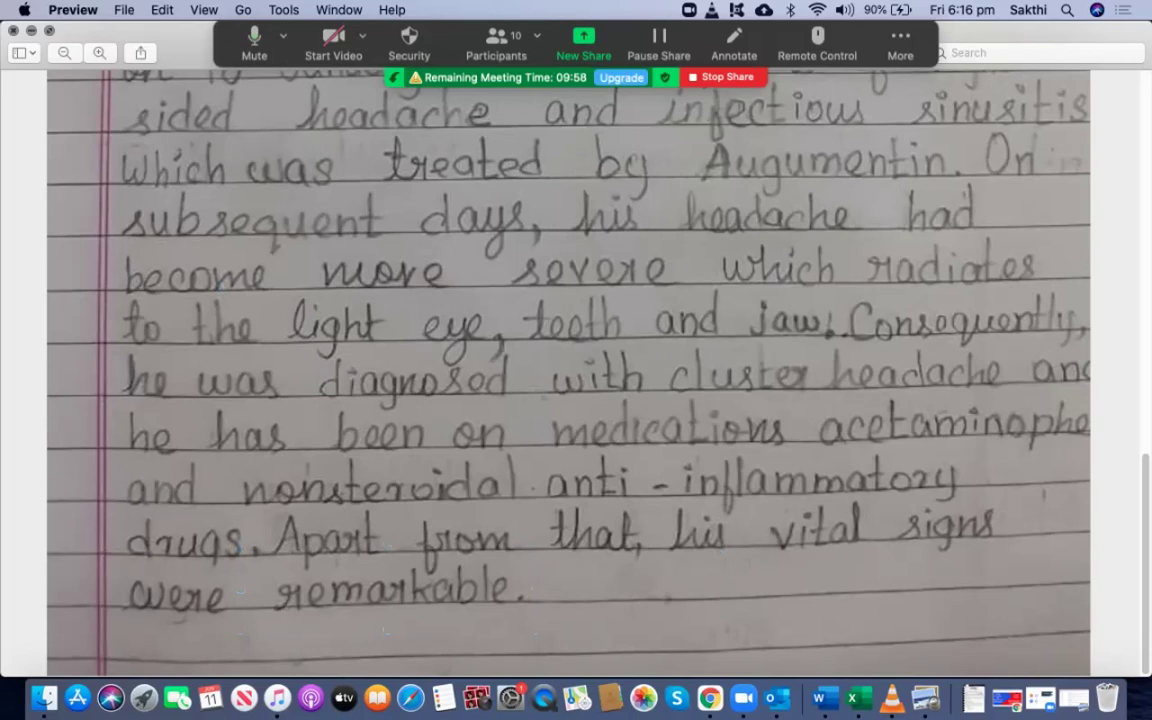
key("Down")
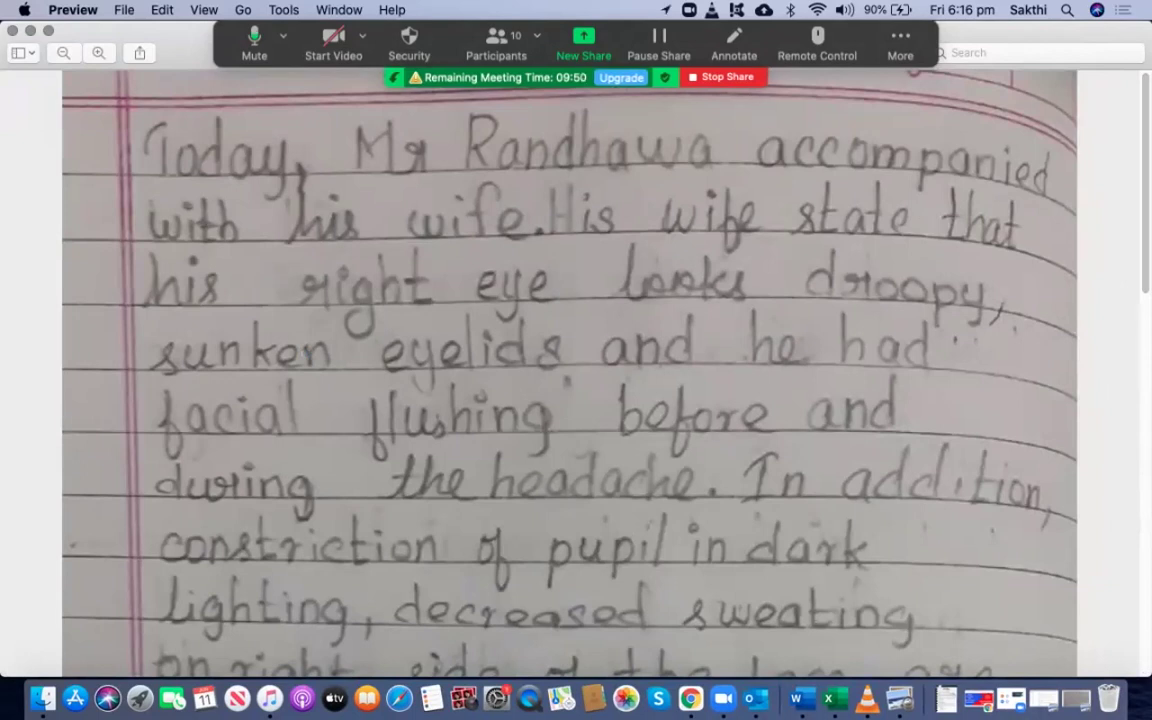
left_click(30, 30)
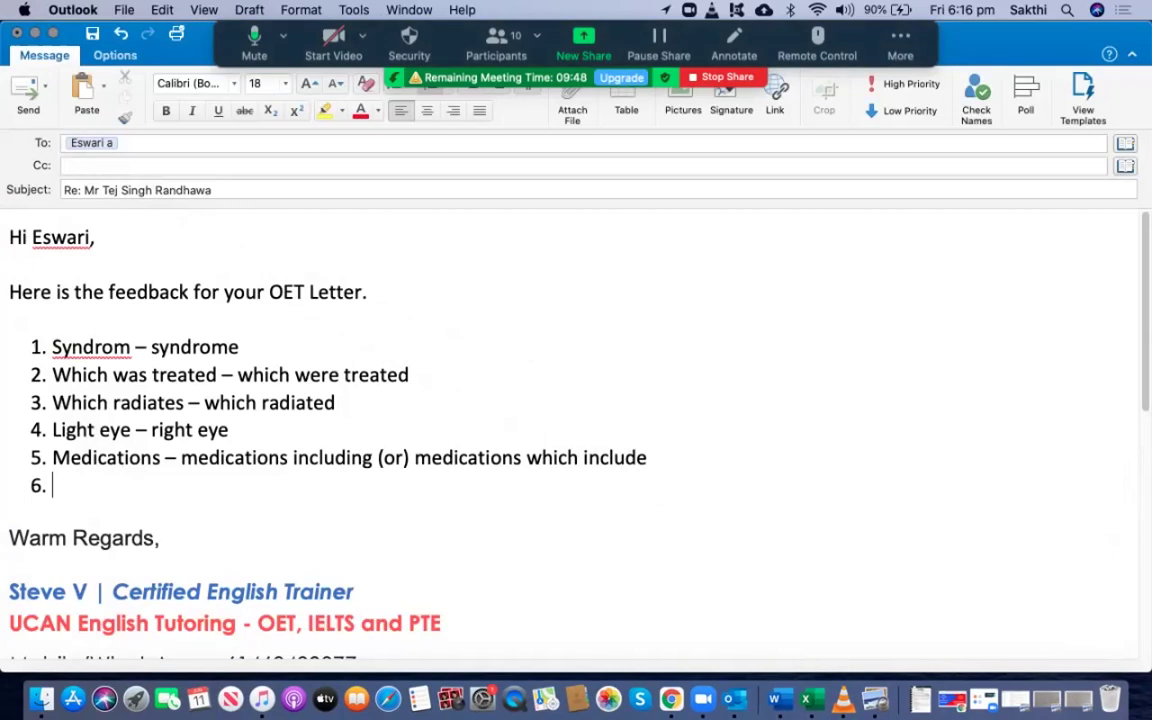
Add correction 6: 'Randhawa accompanied - Randhawa is accompanied'
type("Randhawa ")
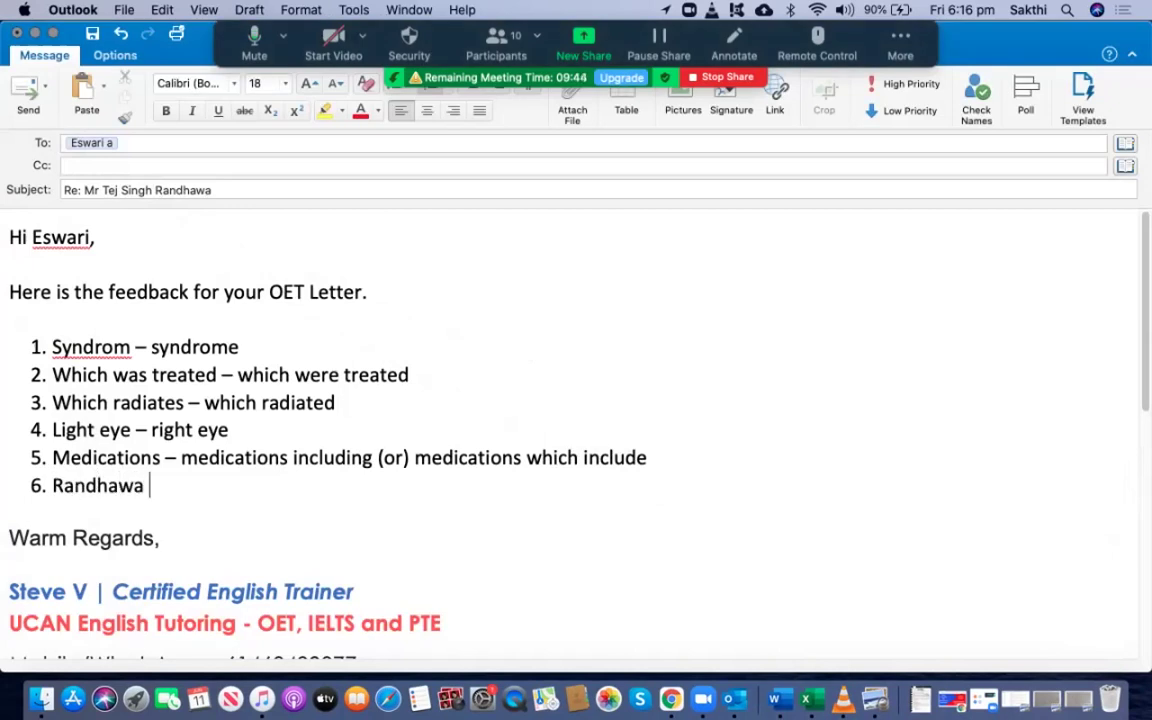
type("accomm")
key("BackSpace")
type("p")
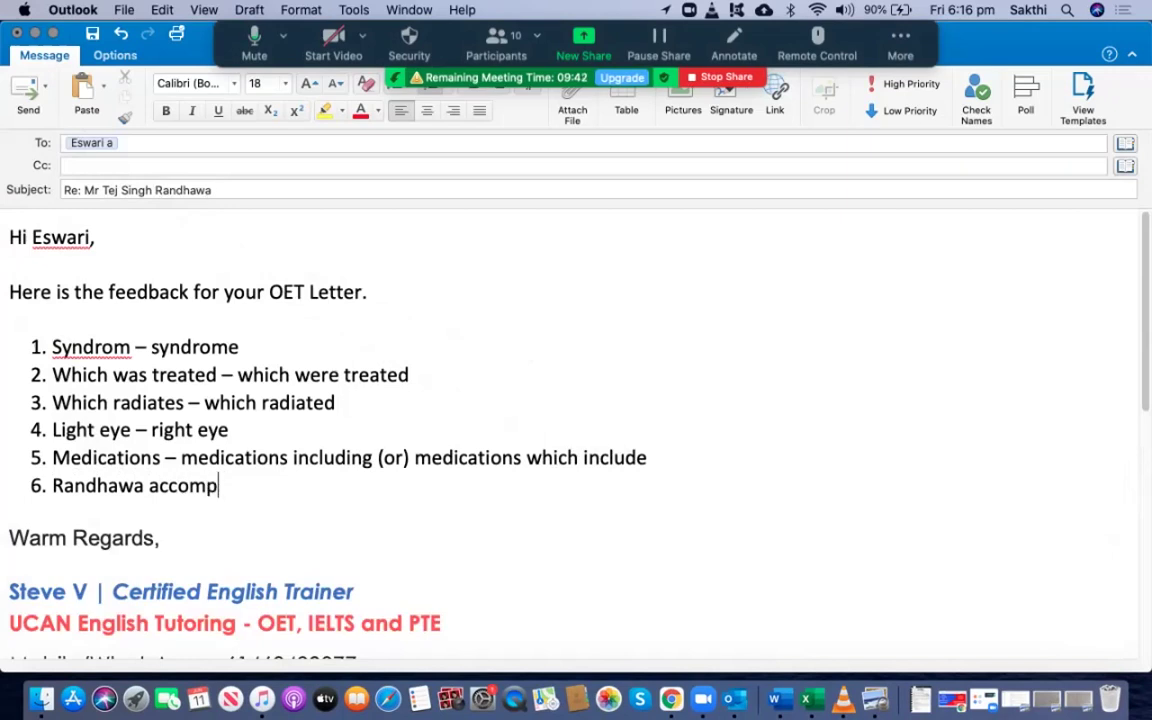
type("anied - Randhawa is accompanied")
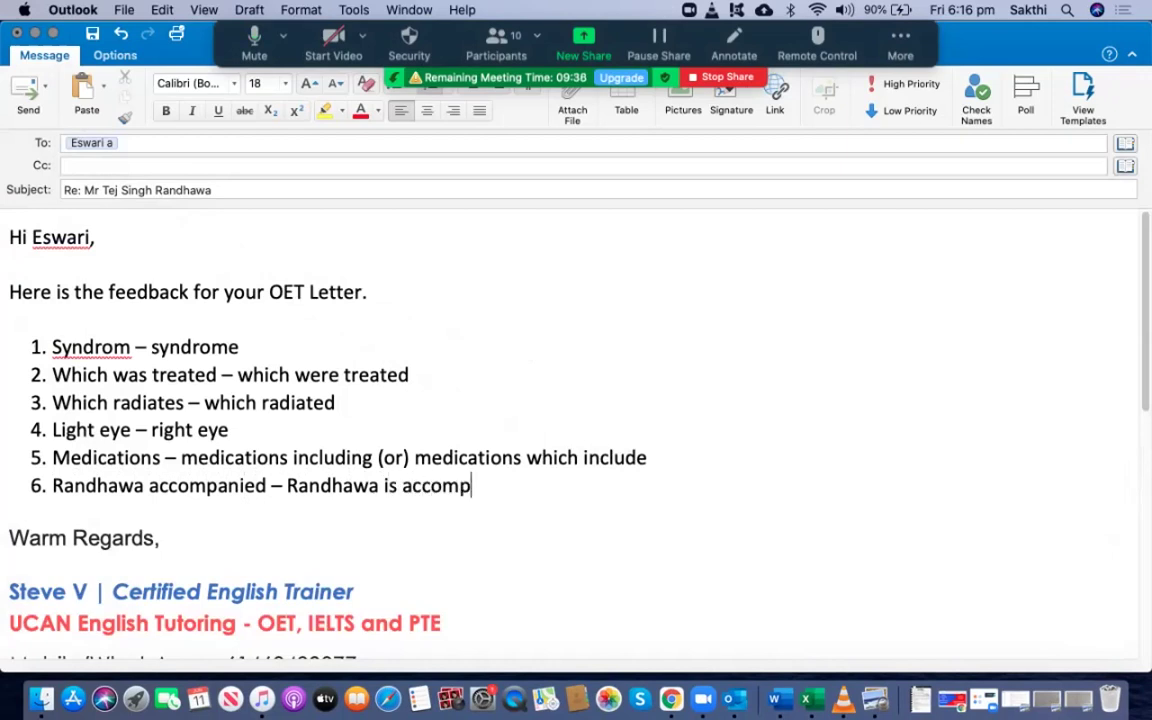
key("Return")
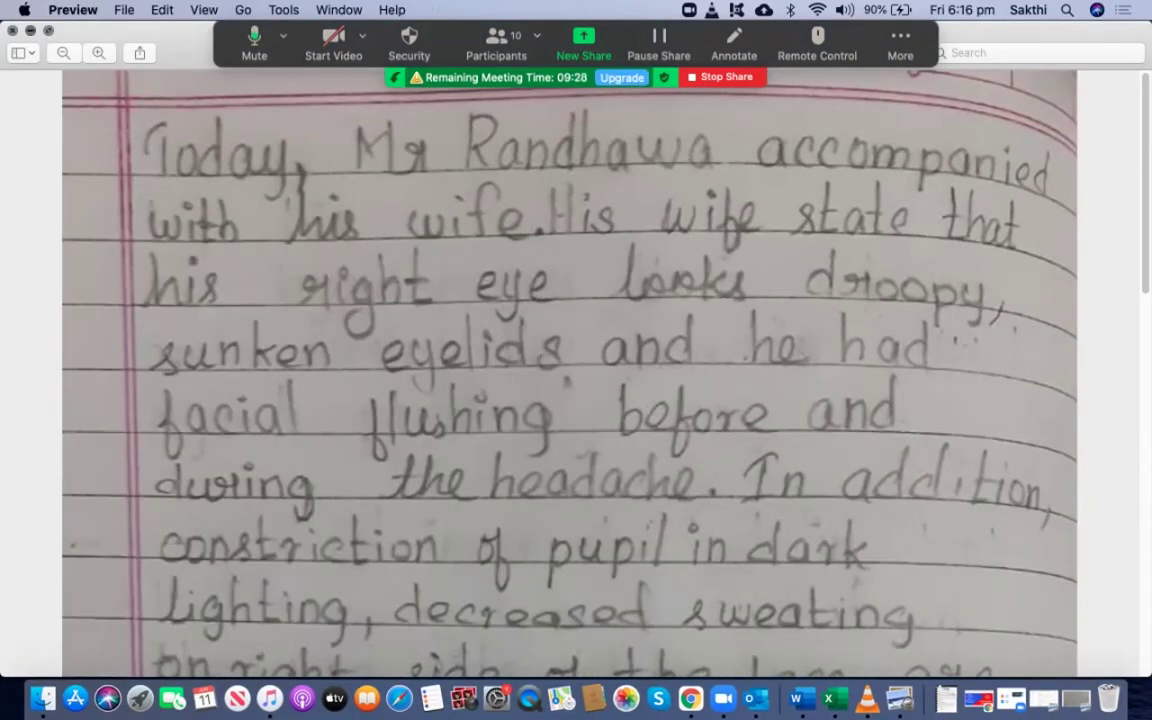
Add correction 7: 'His wife state that - His wife stated that', then begin item 8
key("super+q")
type("His wife state that - H")
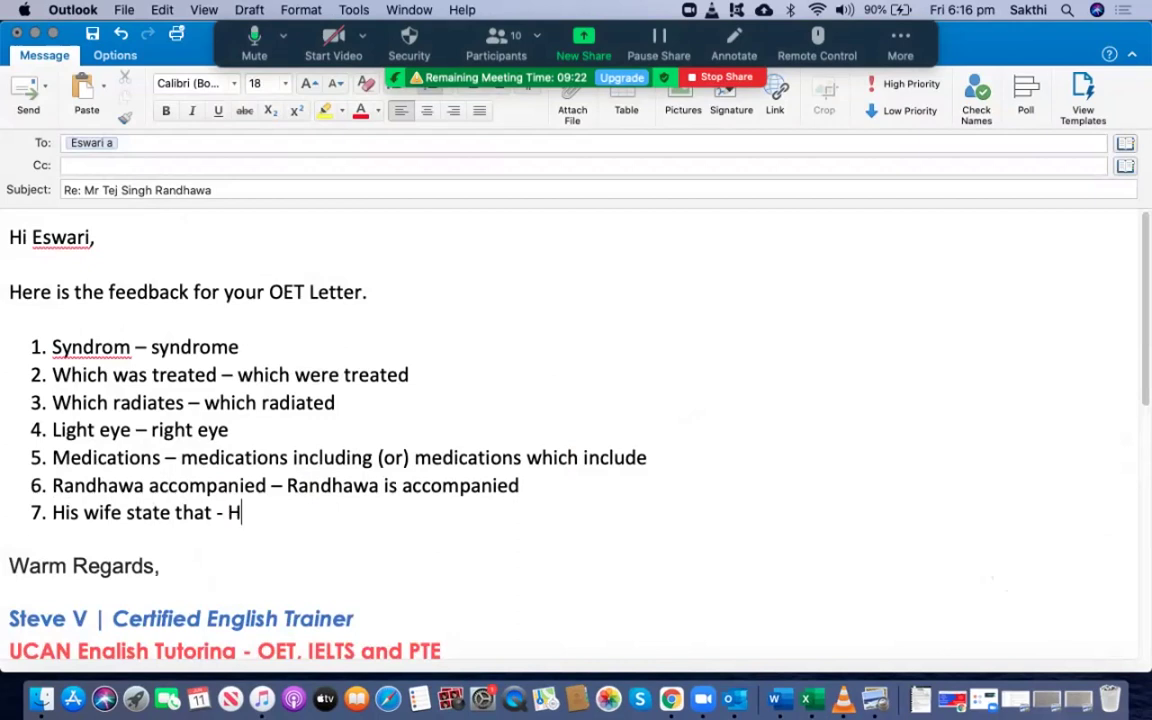
type("is waife s")
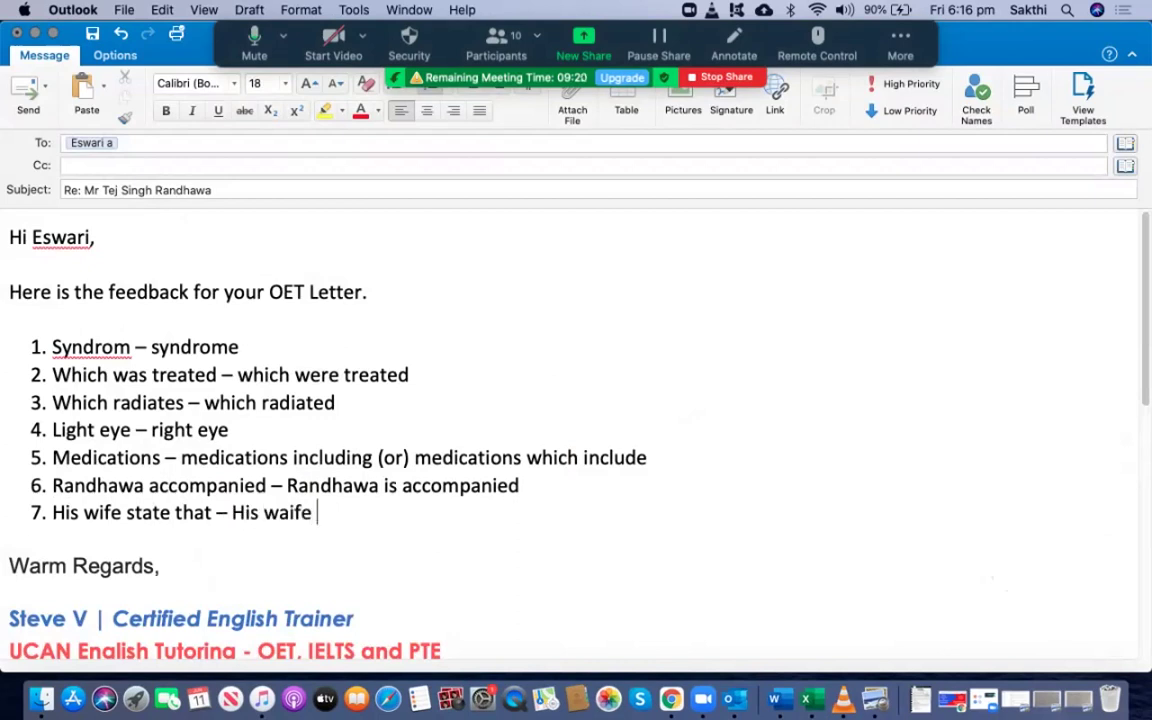
key("BackSpace")
key("BackSpace")
key("BackSpace")
key("BackSpace")
key("BackSpace")
key("BackSpace")
type("ife stated that")
key("Return")
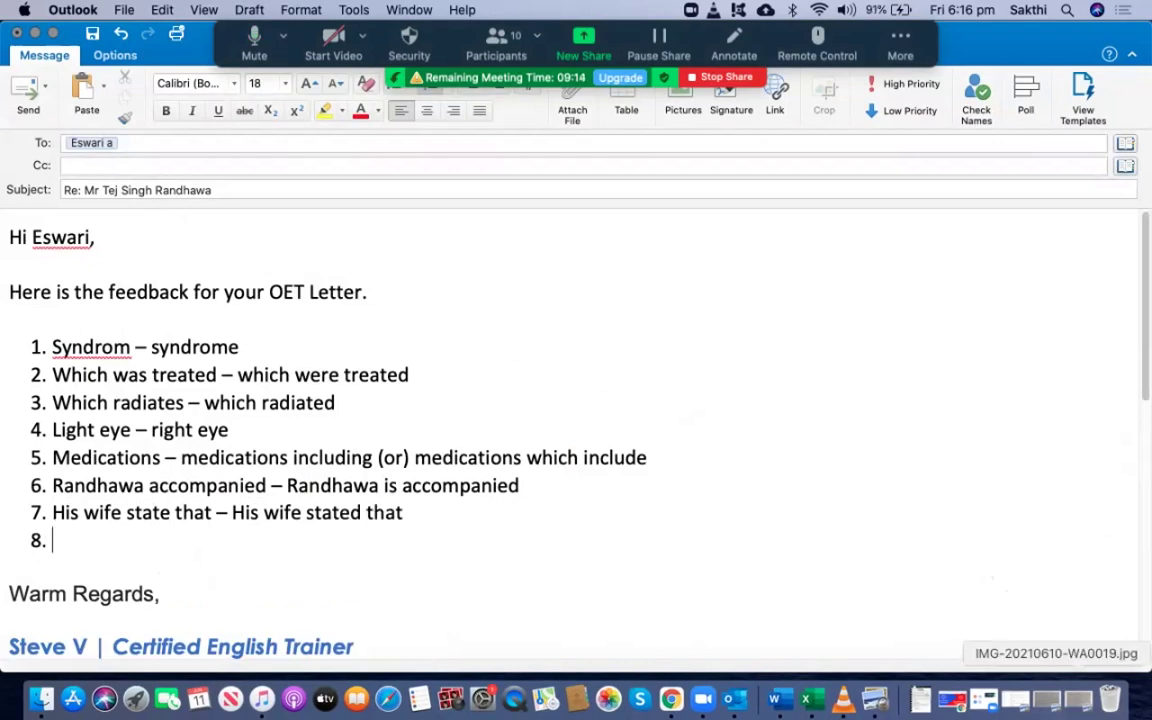
key("super+Tab")
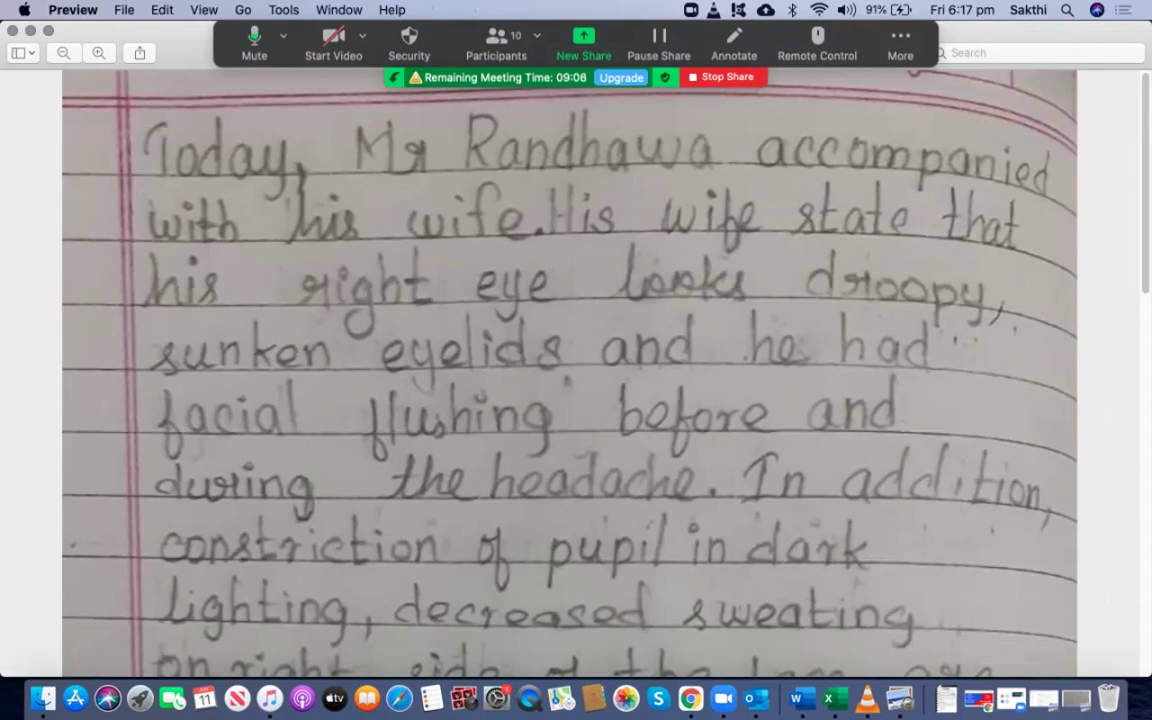
left_click_drag(270, 245, 1018, 327)
left_click(636, 332)
left_click_drag(148, 318, 587, 384)
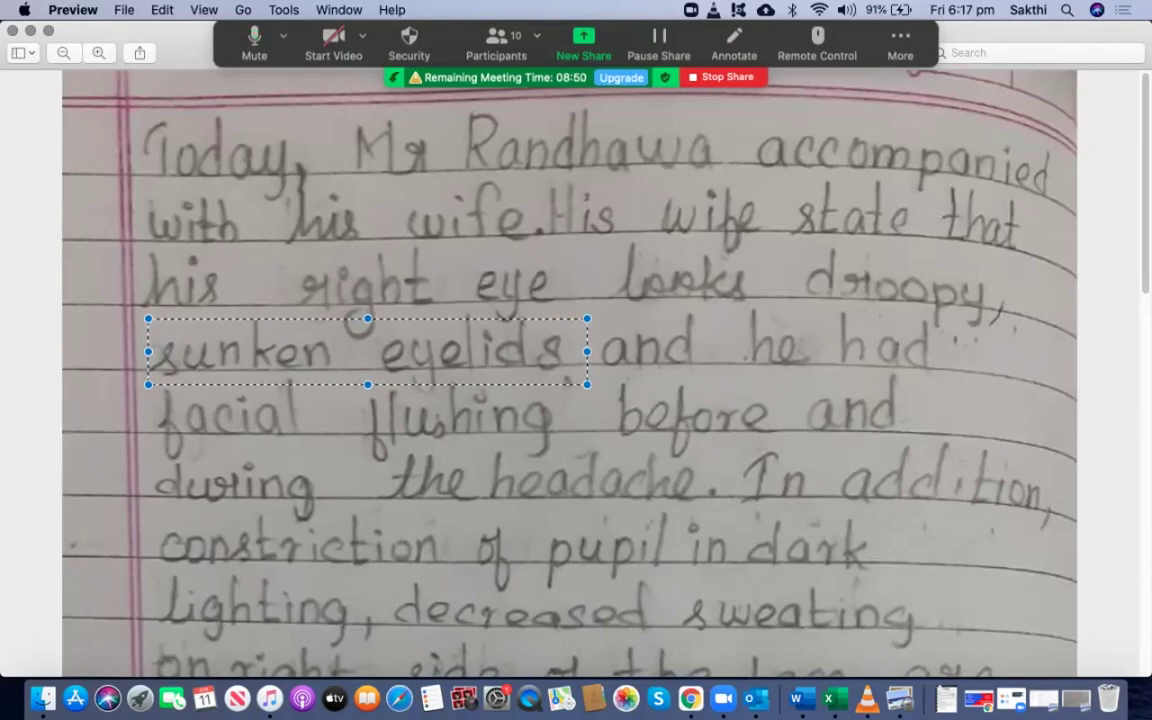
key("super+shift+a")
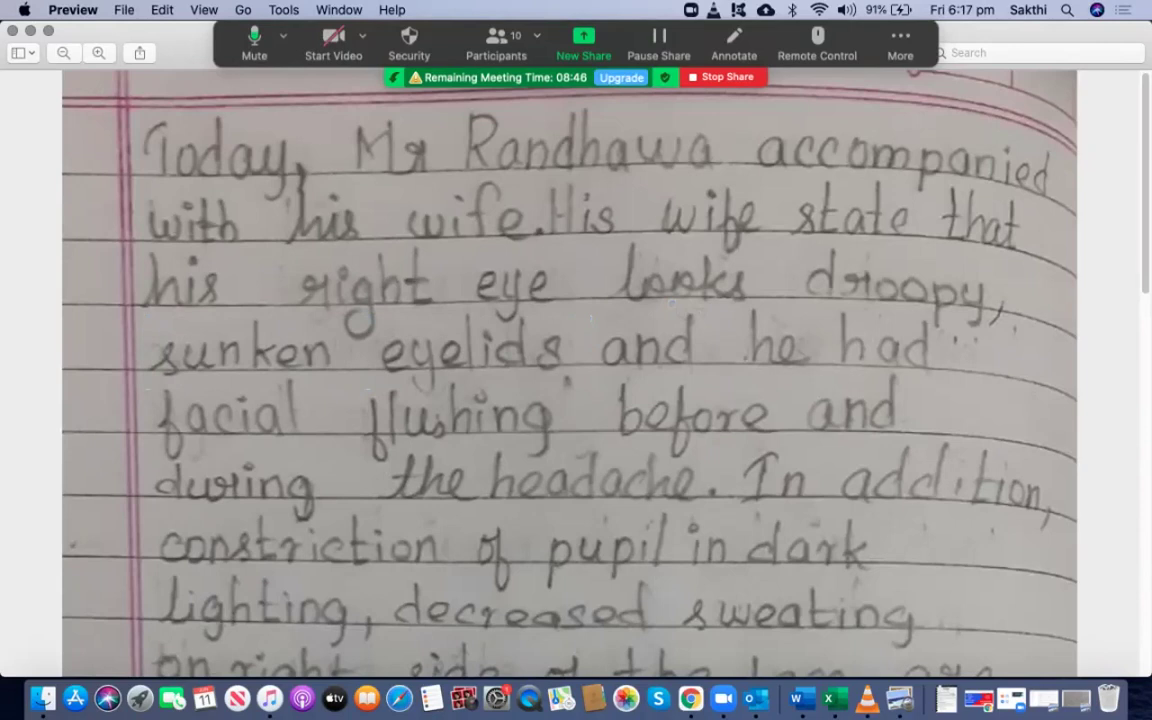
left_click_drag(120, 232, 1010, 332)
key("super+shift+a")
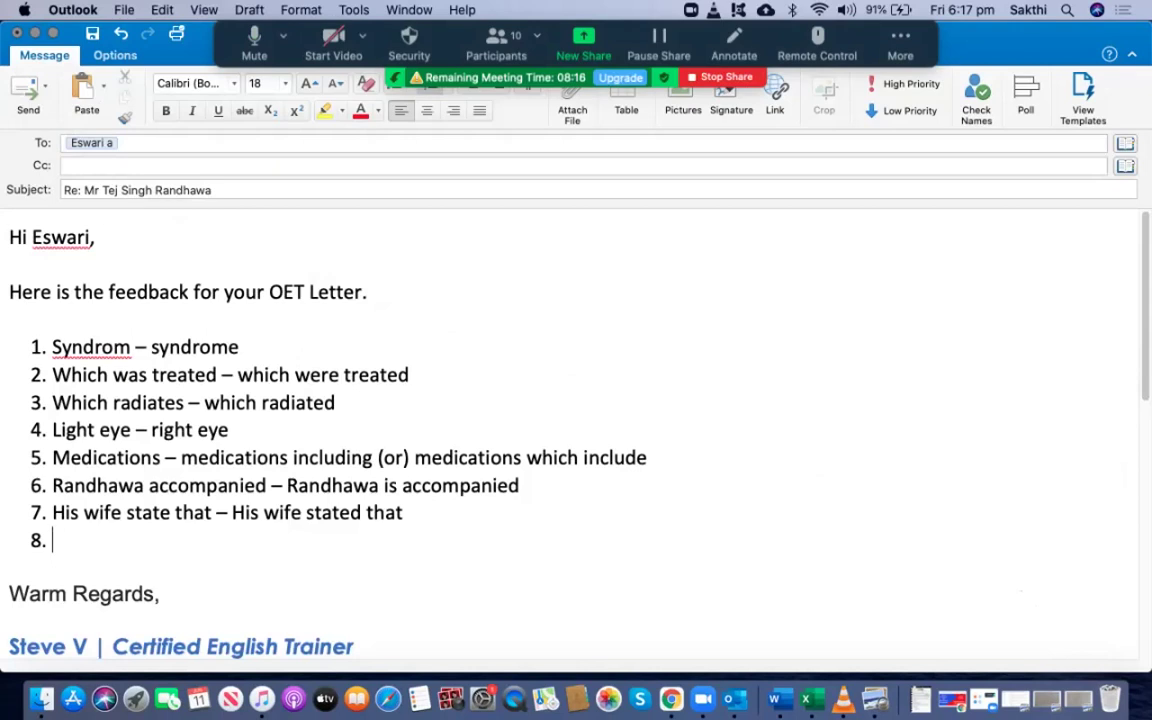
Complete item 8 as 'His right eye looks droopy, - he has droopy right eye,' and begin item 9
type("ey")
key("BackSpace")
key("BackSpace")
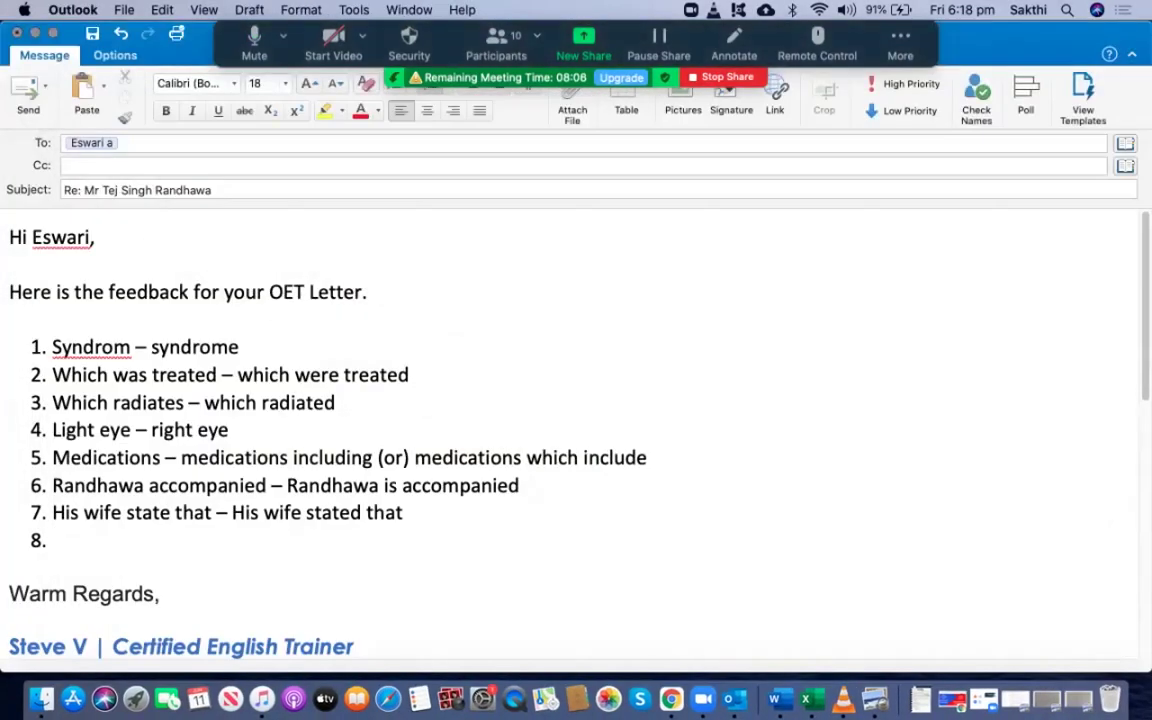
type("His right e")
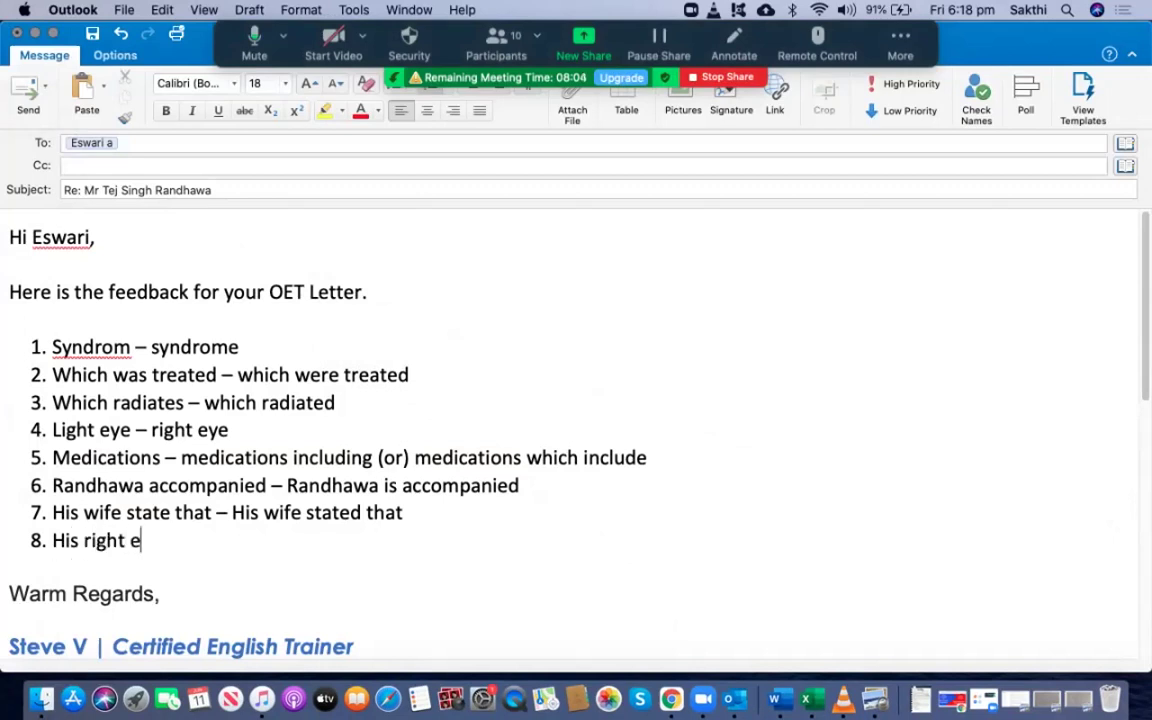
type("ye loo")
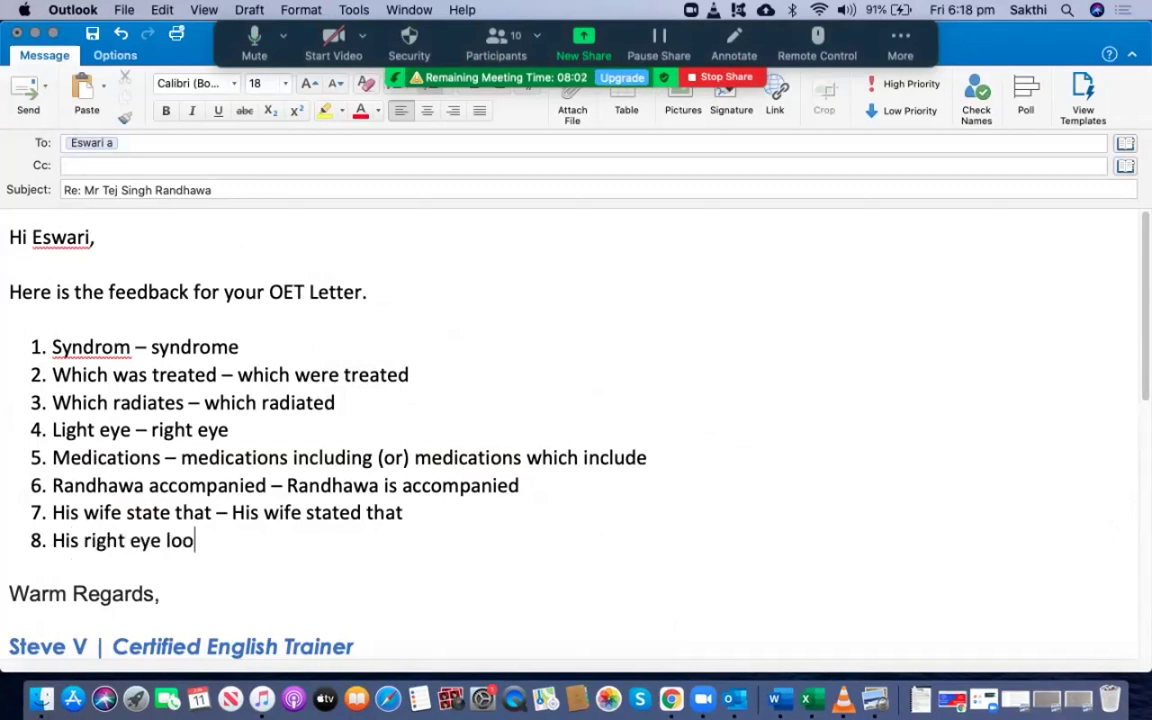
type("ks do")
key("BackSpace")
type("roopy,")
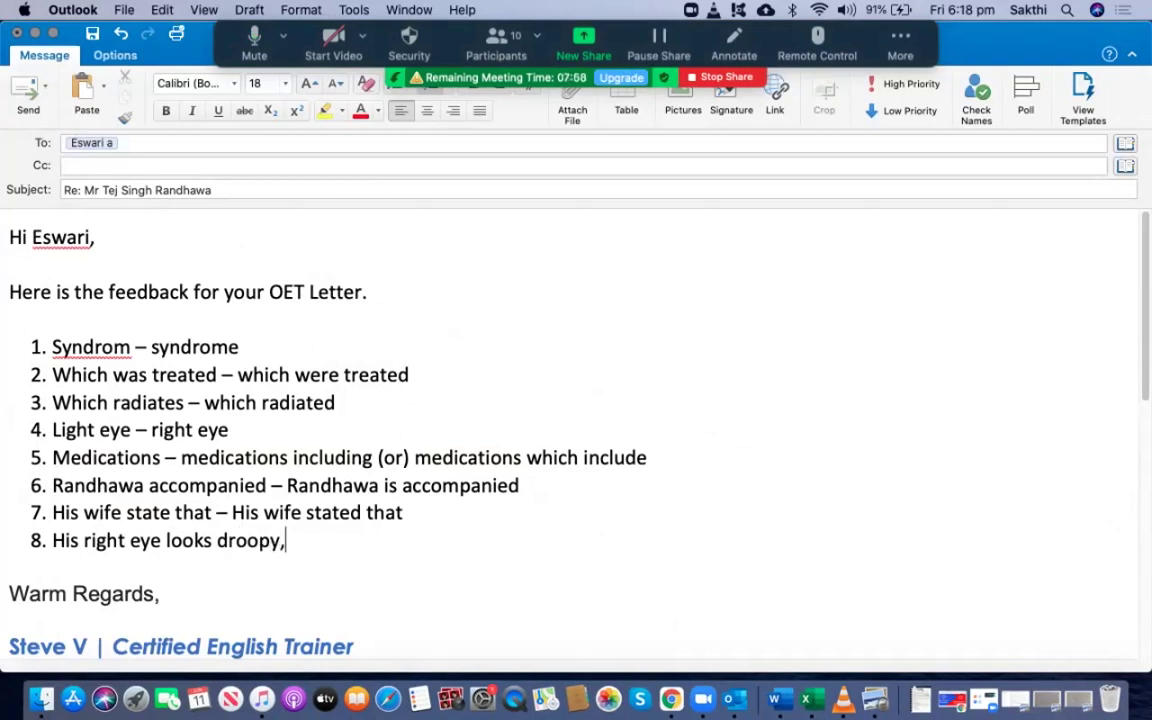
type(" - he has ")
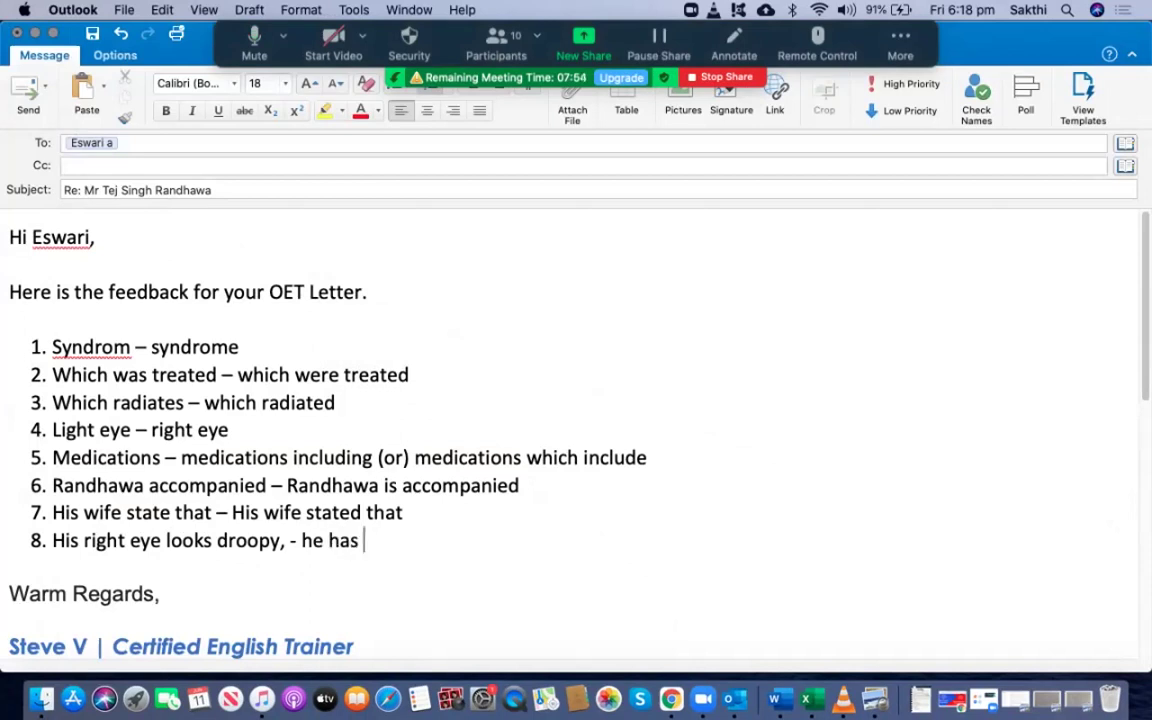
type("doopy right eye")
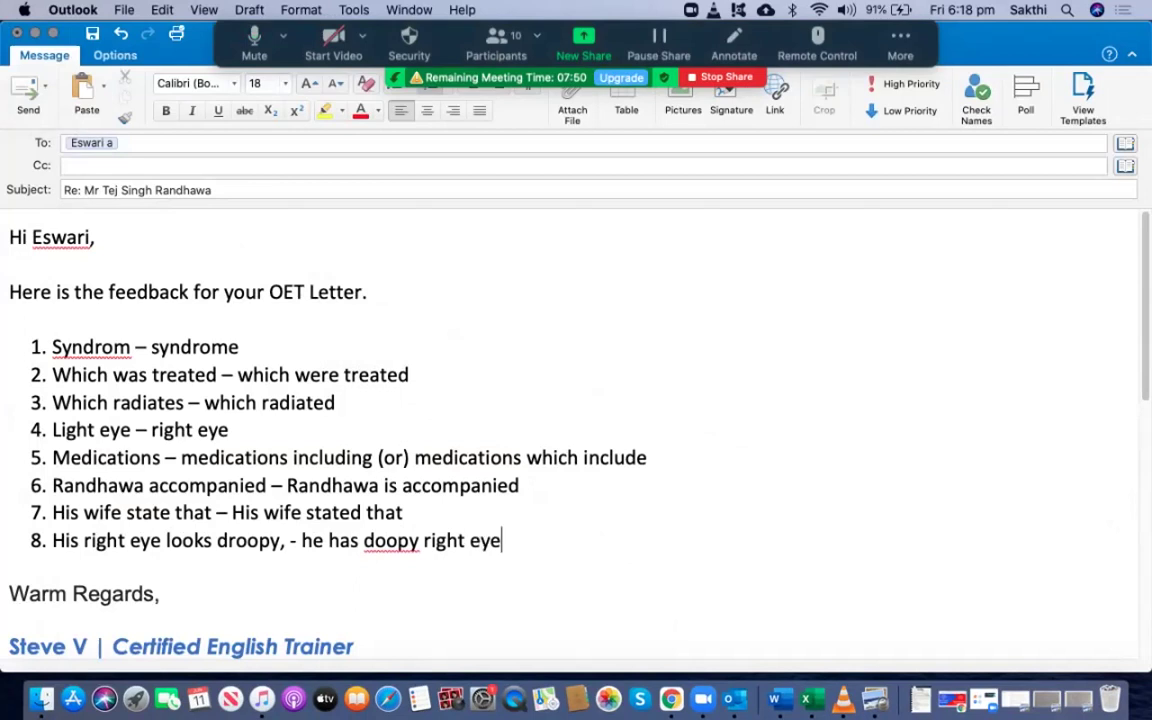
type(",")
key("Left")
key("Left")
key("Left")
key("Left")
key("Left")
key("Left")
key("Left")
key("Left")
key("Left")
key("Left")
key("Left")
key("Left")
key("Left")
key("Left")
key("Left")
type("r")
key("super+Right")
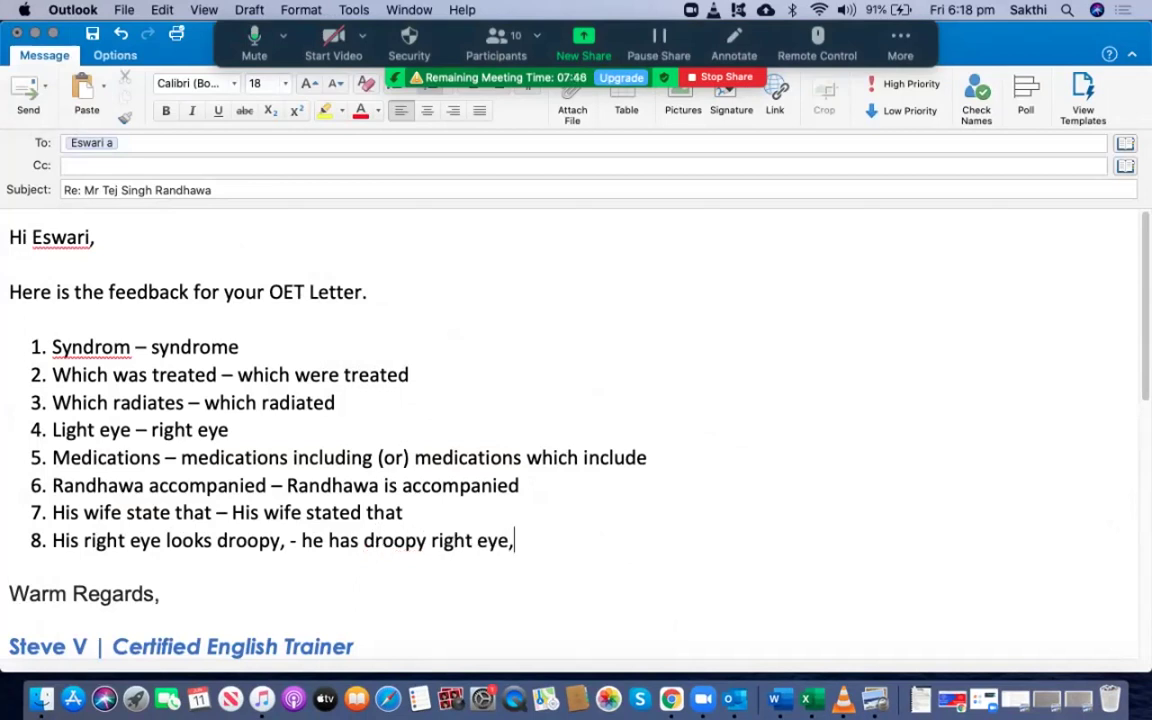
key("Return")
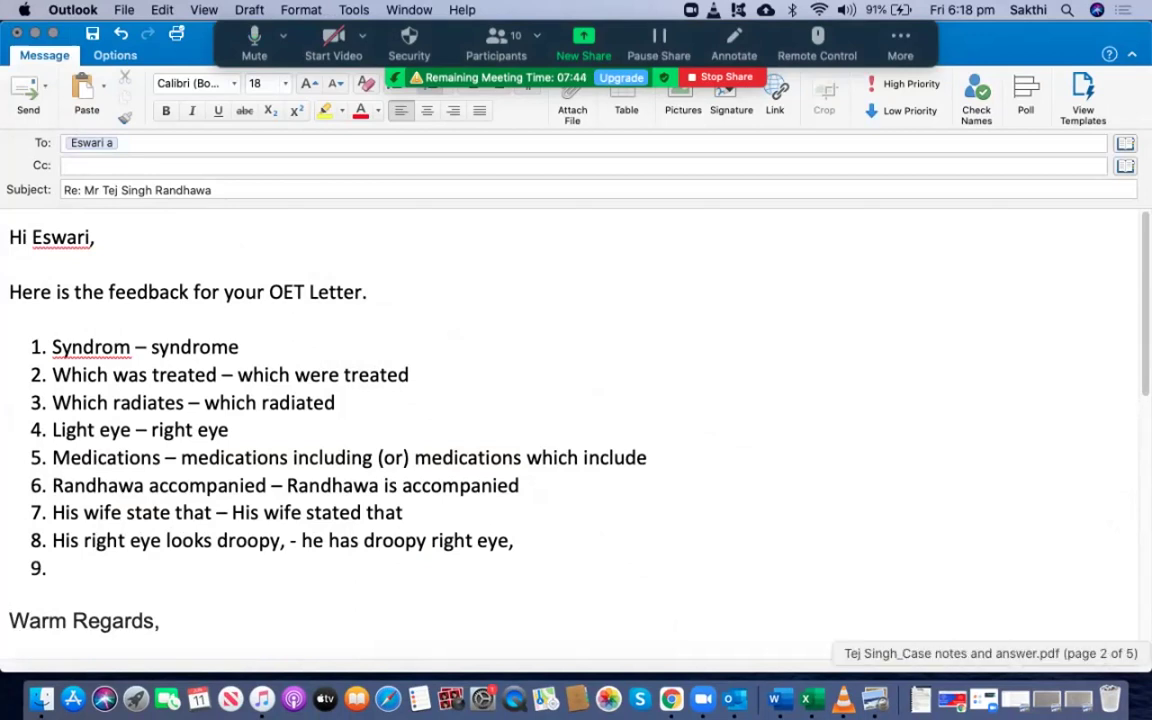
left_click(1048, 700)
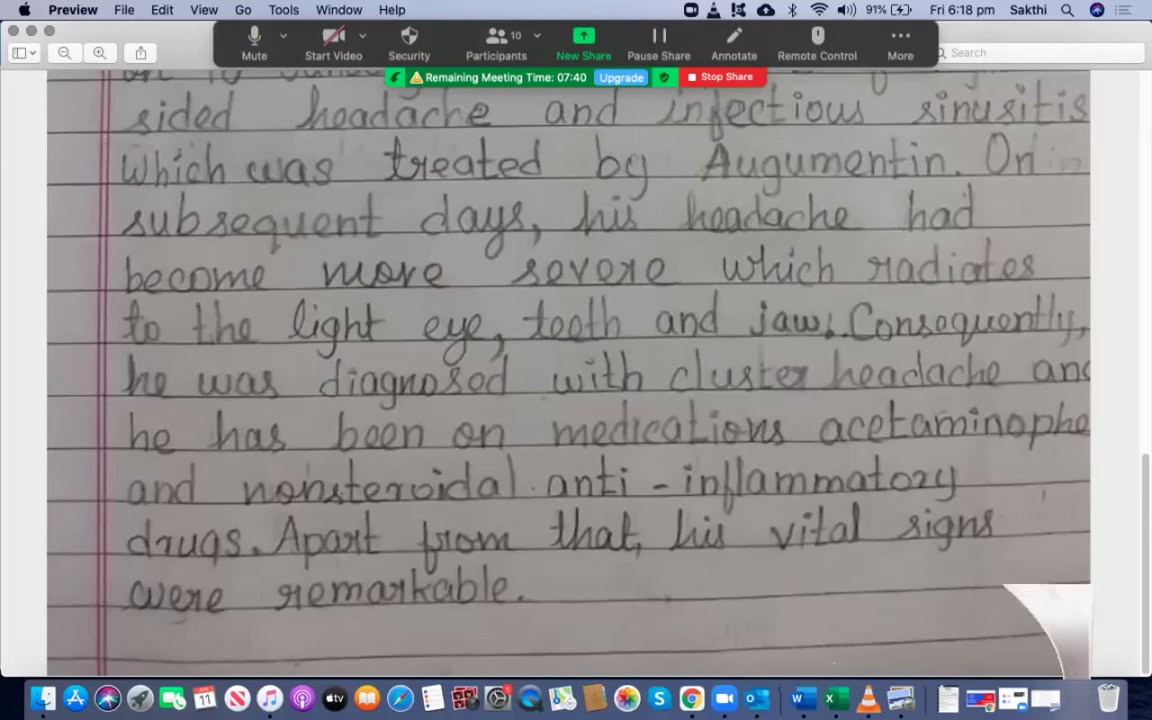
Read the rest of the handwritten letter to its 'The head Nurse' sign-off, then minimise Preview
key("Down")
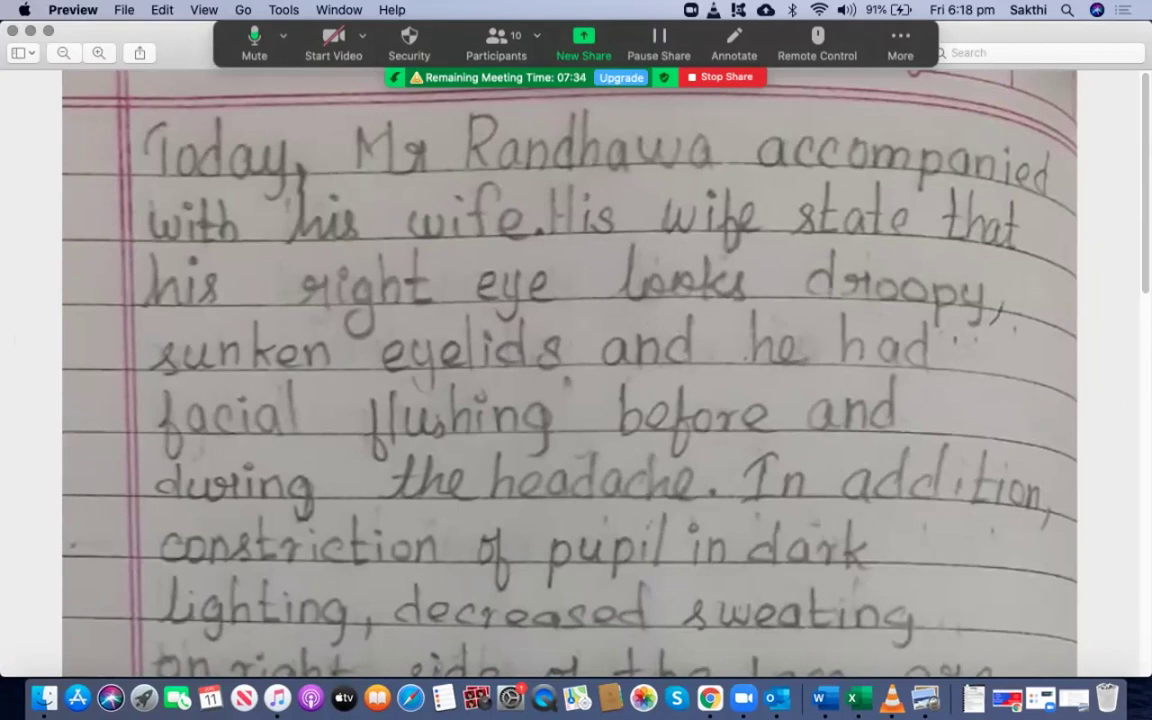
scroll(568, 370, "down", 3)
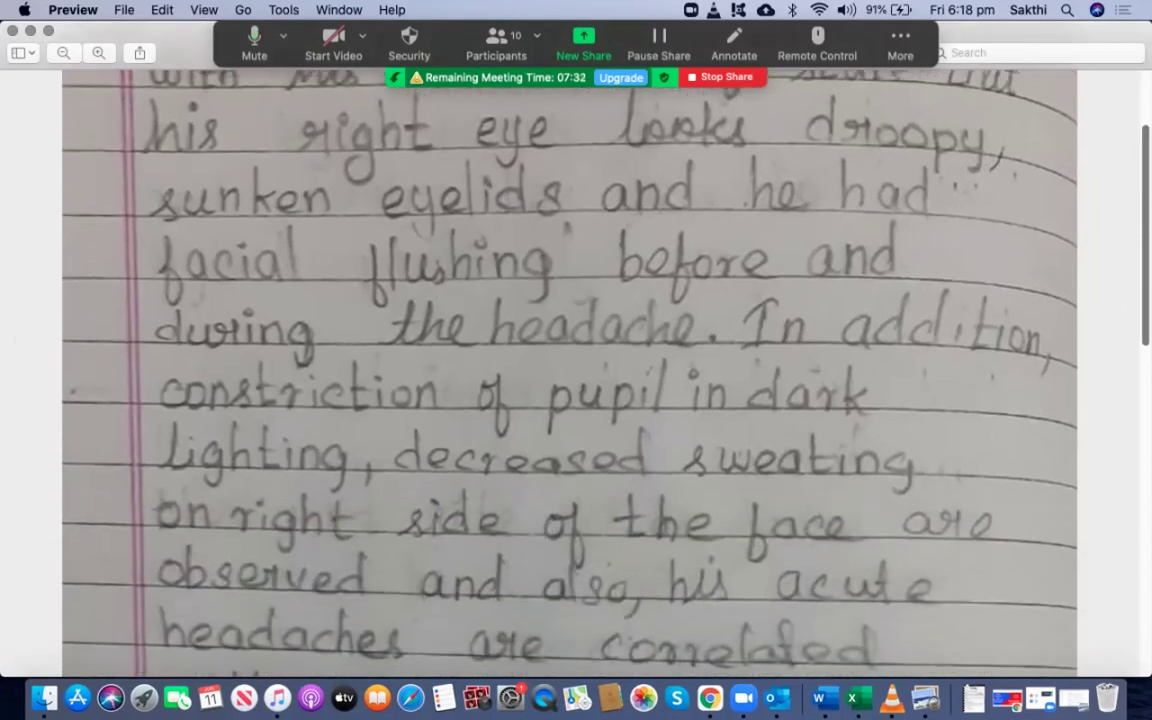
scroll(568, 370, "down", 4)
scroll(568, 370, "down", 2)
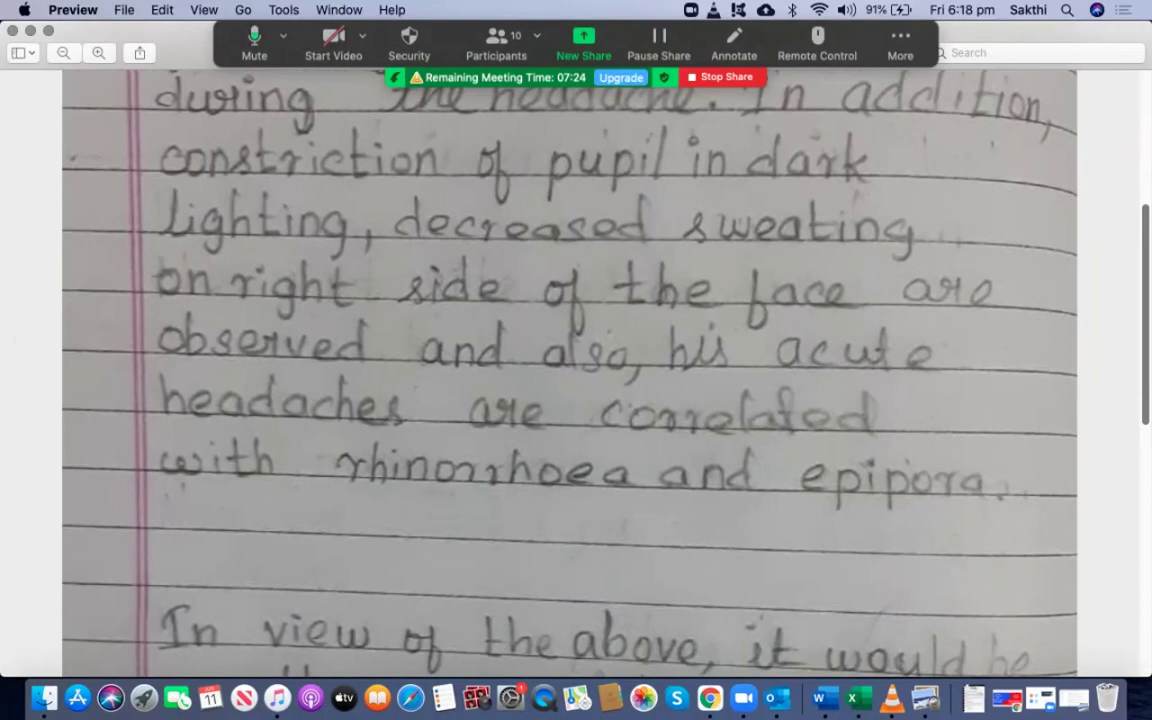
scroll(568, 370, "down", 1)
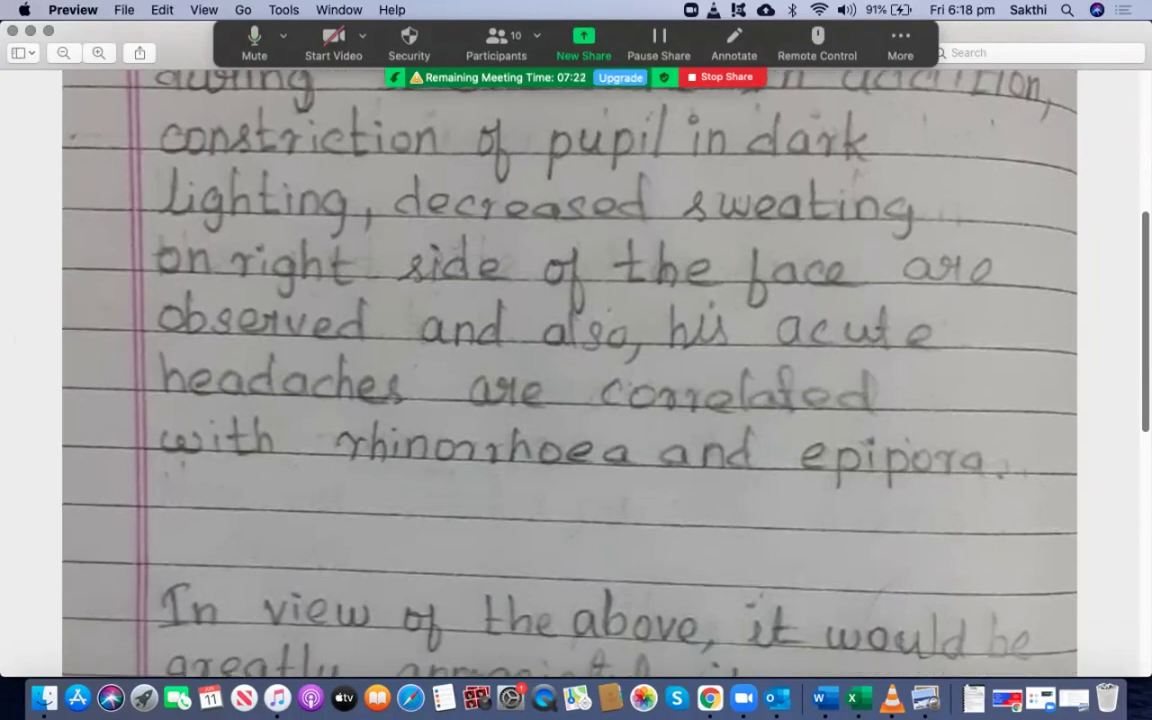
scroll(568, 370, "down", 1)
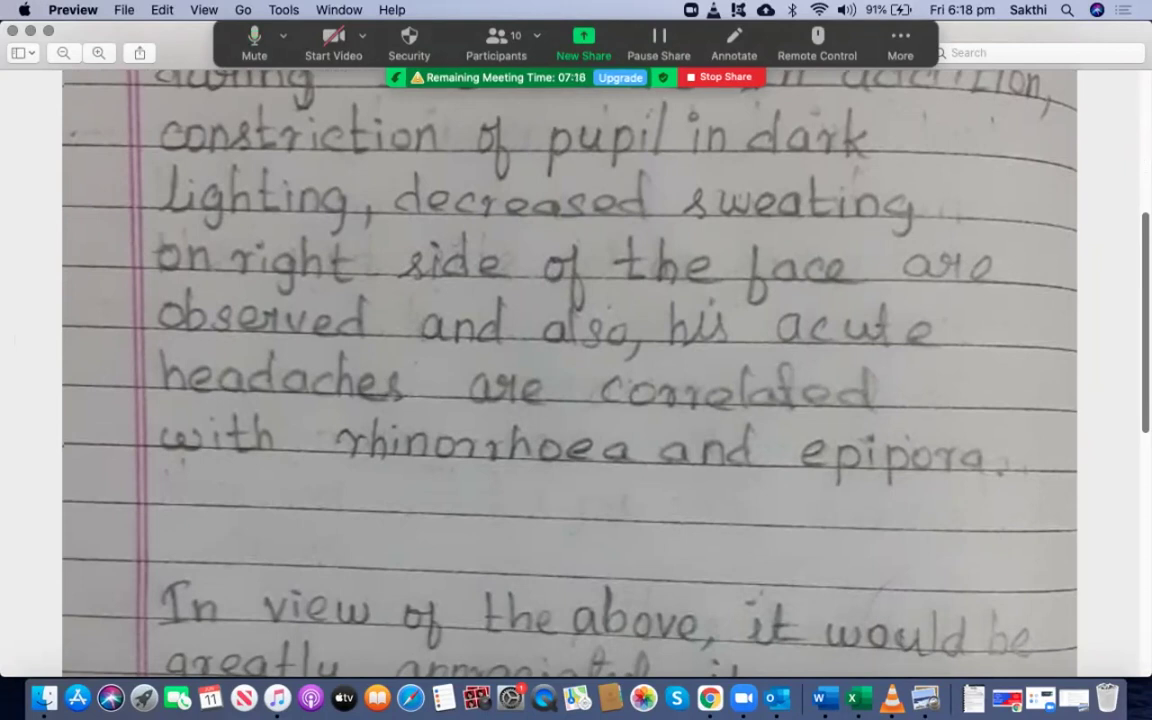
scroll(568, 370, "up", 3)
scroll(568, 370, "down", 2)
scroll(568, 370, "down", 6)
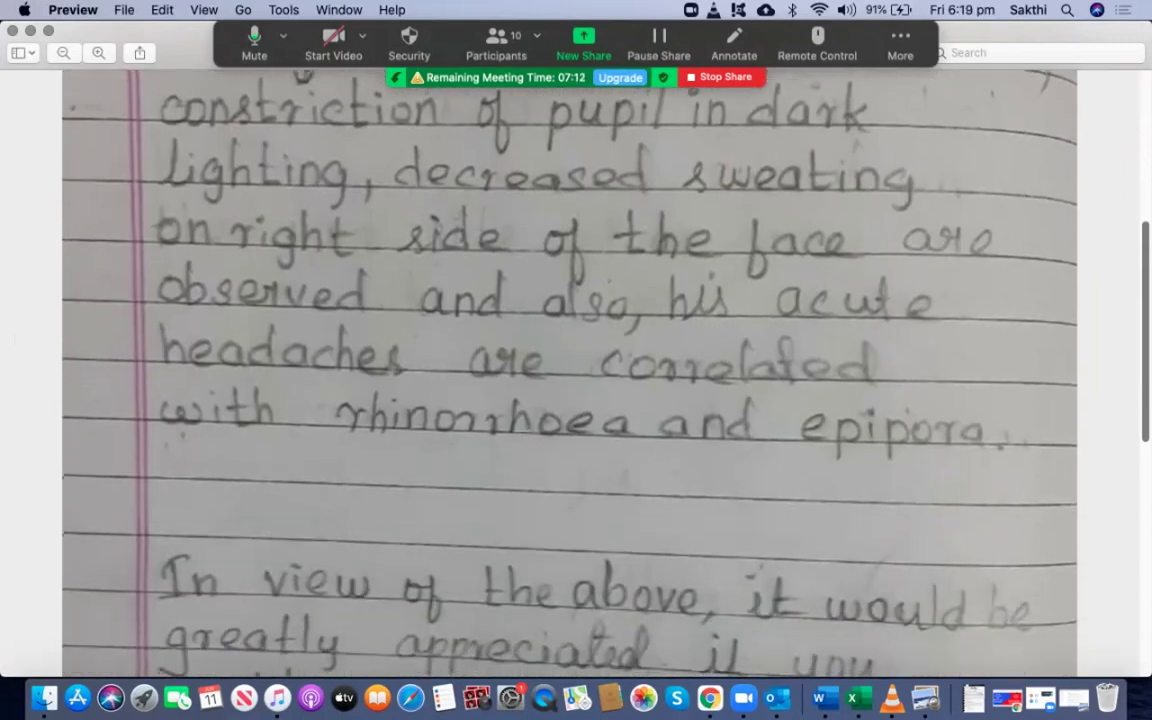
scroll(568, 370, "down", 4)
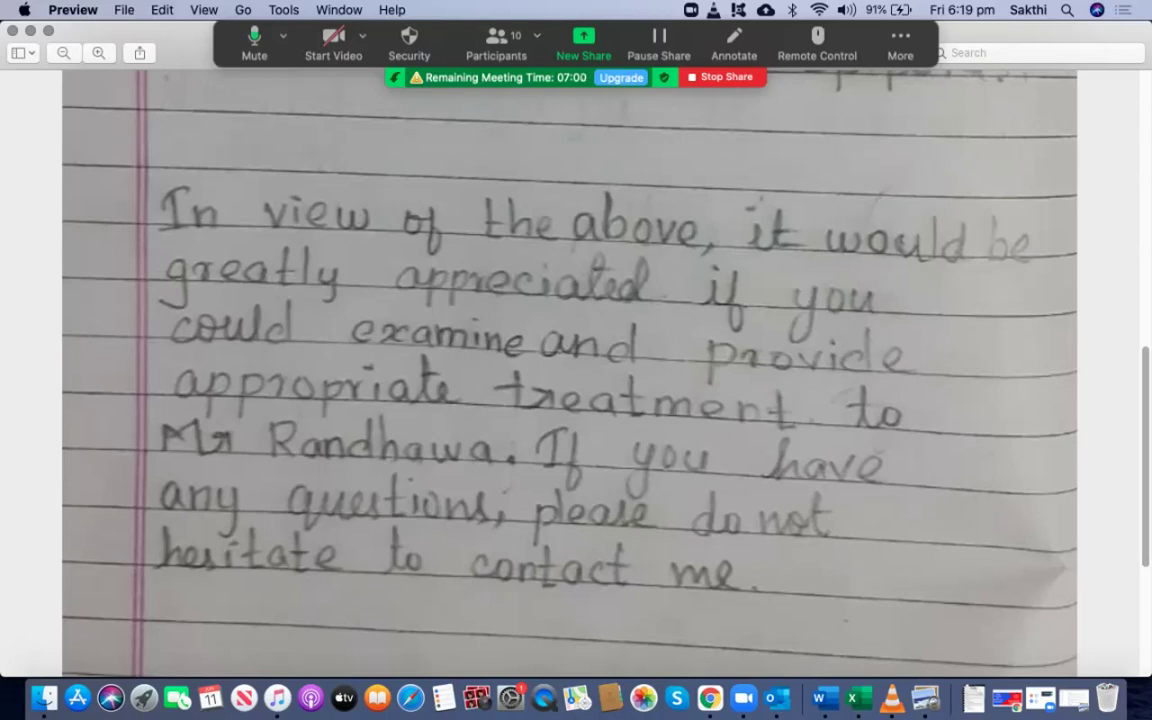
scroll(570, 370, "down", 5)
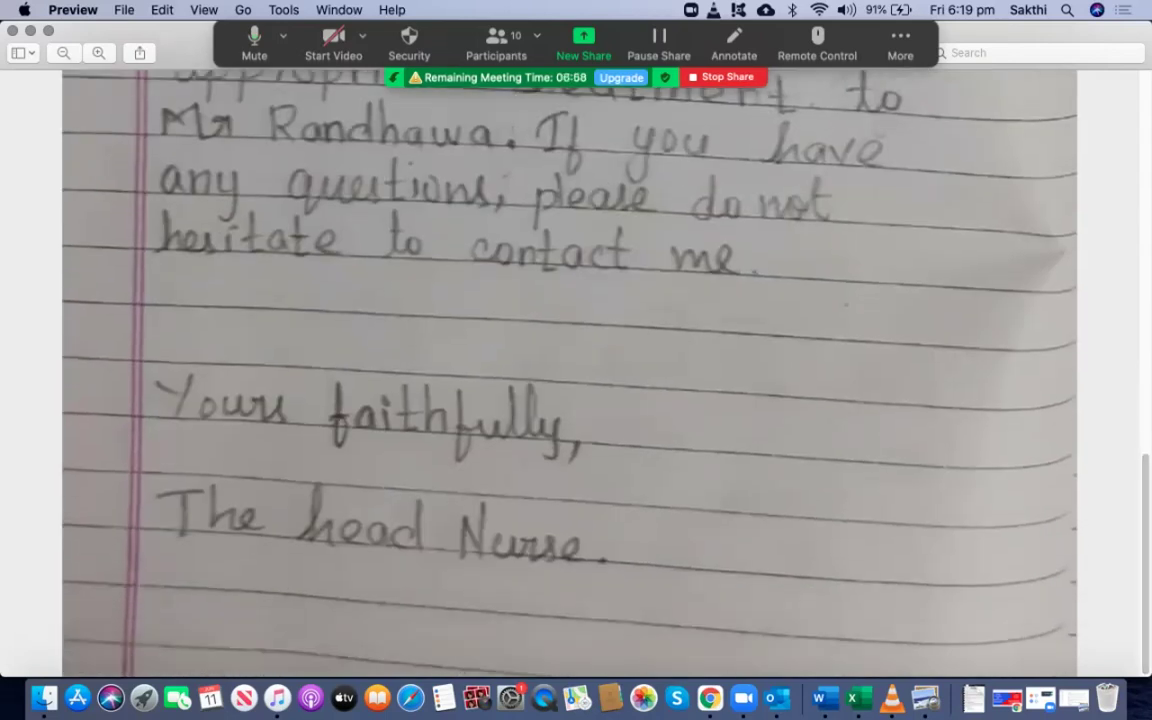
left_click_drag(287, 476, 340, 572)
key("super+m")
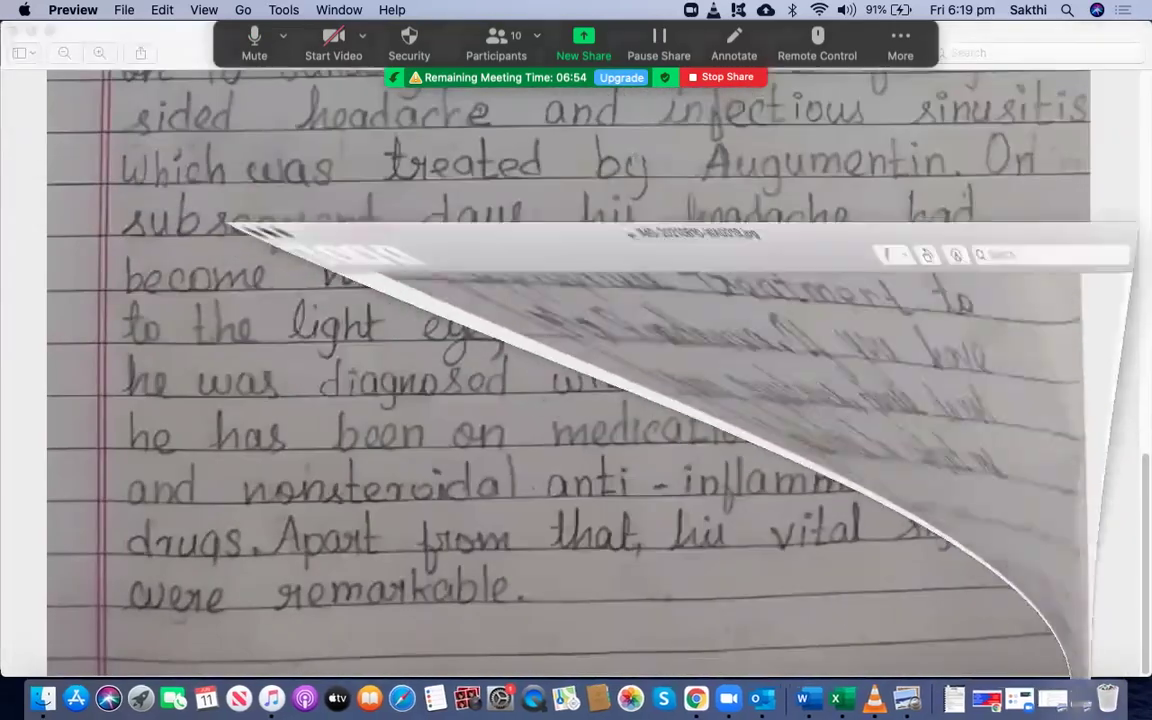
Add correction 9: 'The head Nurse - The Head Nurse'
key("super+m")
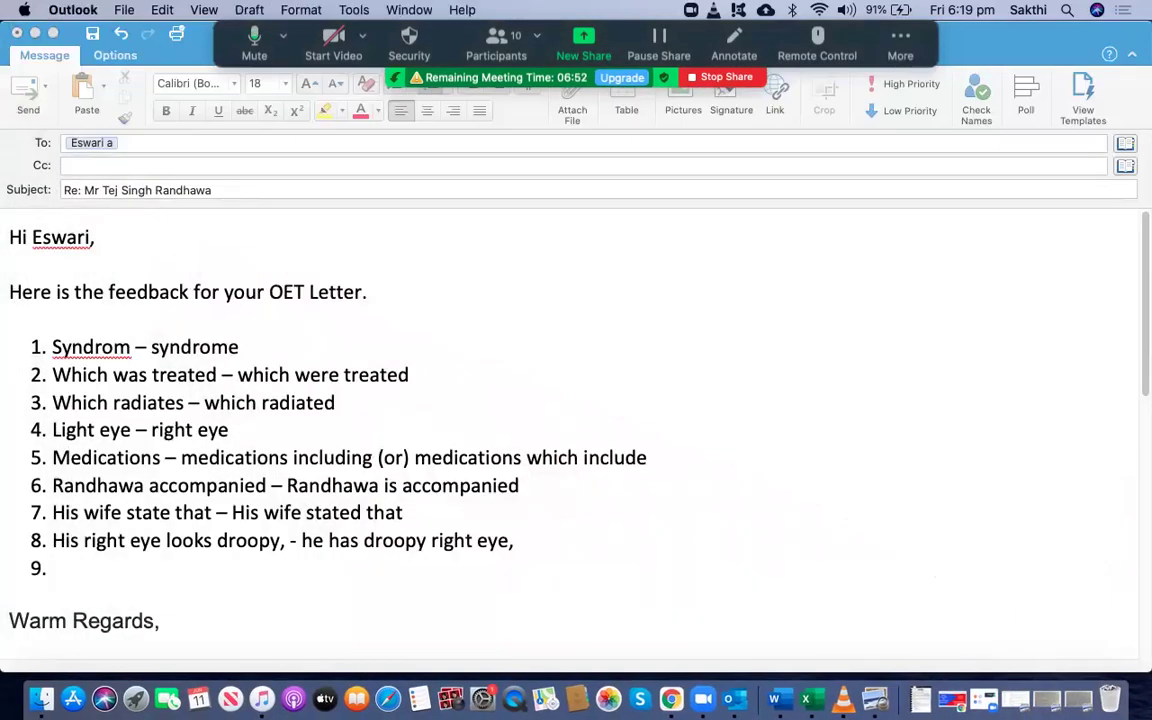
type("The hed")
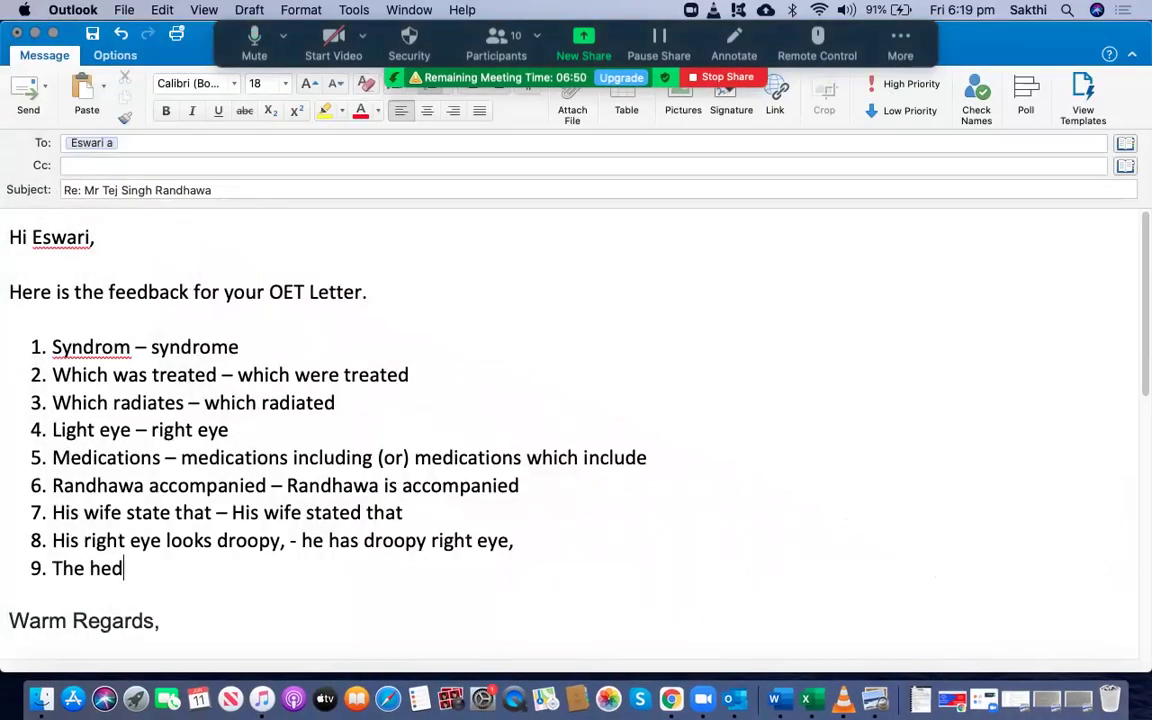
key("BackSpace")
type("ad nu")
key("BackSpace")
key("BackSpace")
type("Nurse")
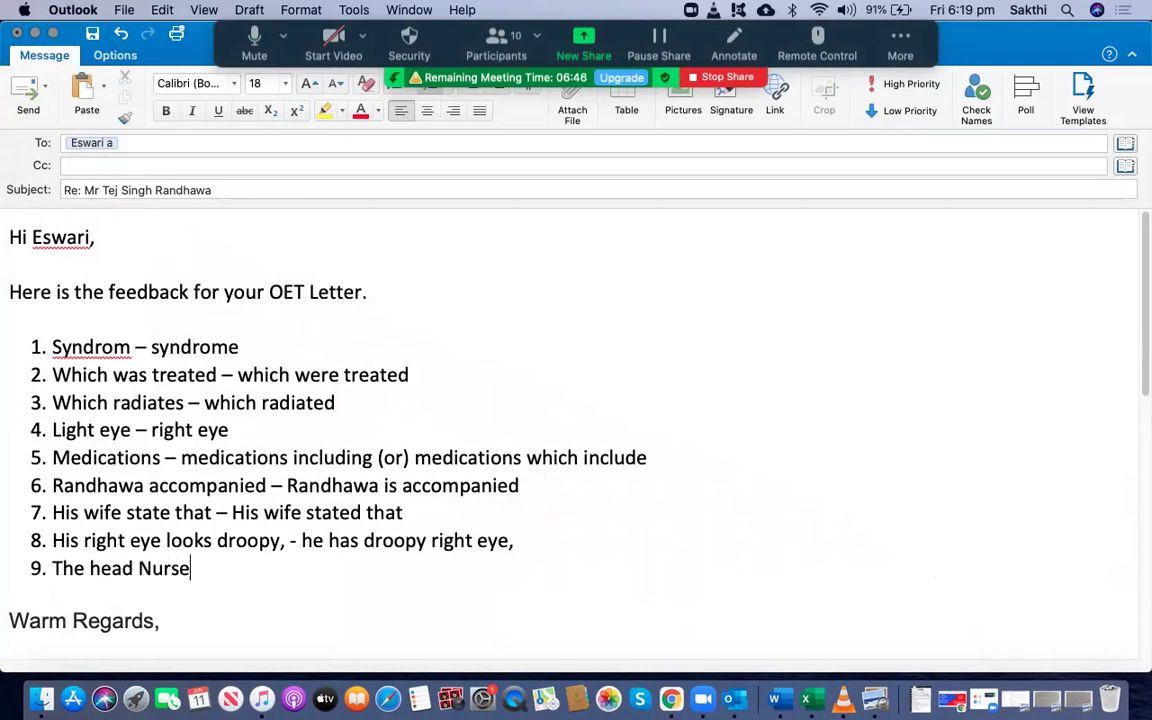
type(" - The Head")
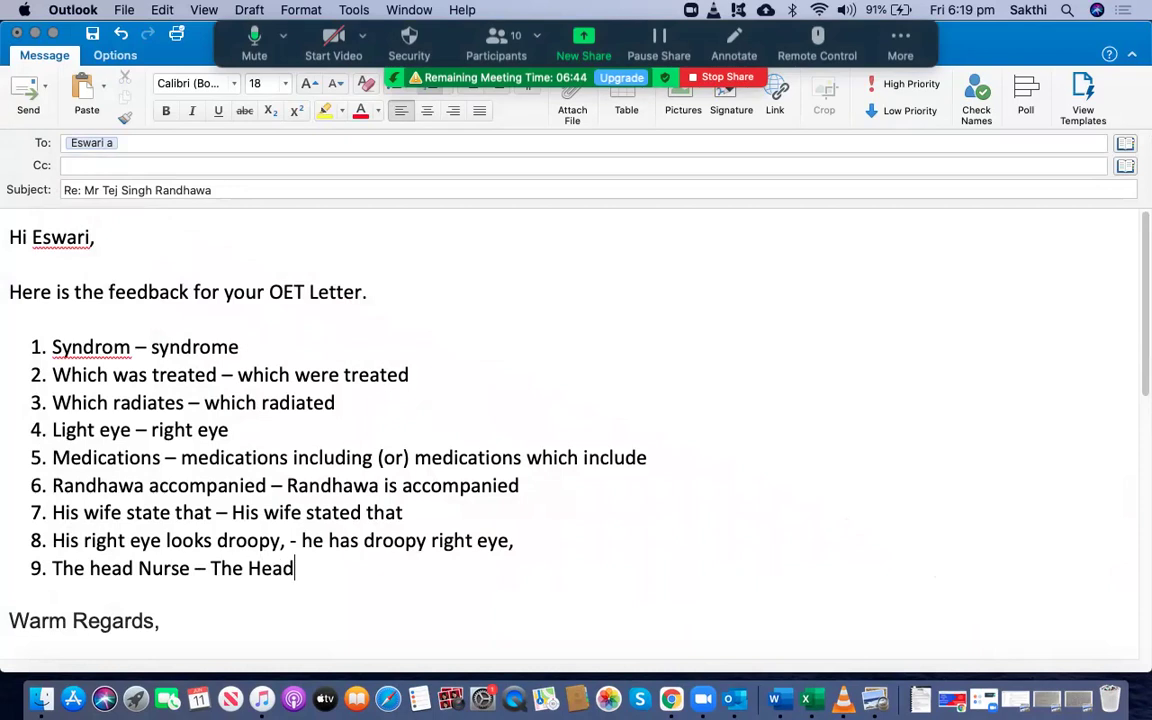
type(" Nurse")
Start an 'Assessment:' heading below the numbered corrections list
key("Return")
key("Return")
key("Return")
type("Assessment:")
key("Return")
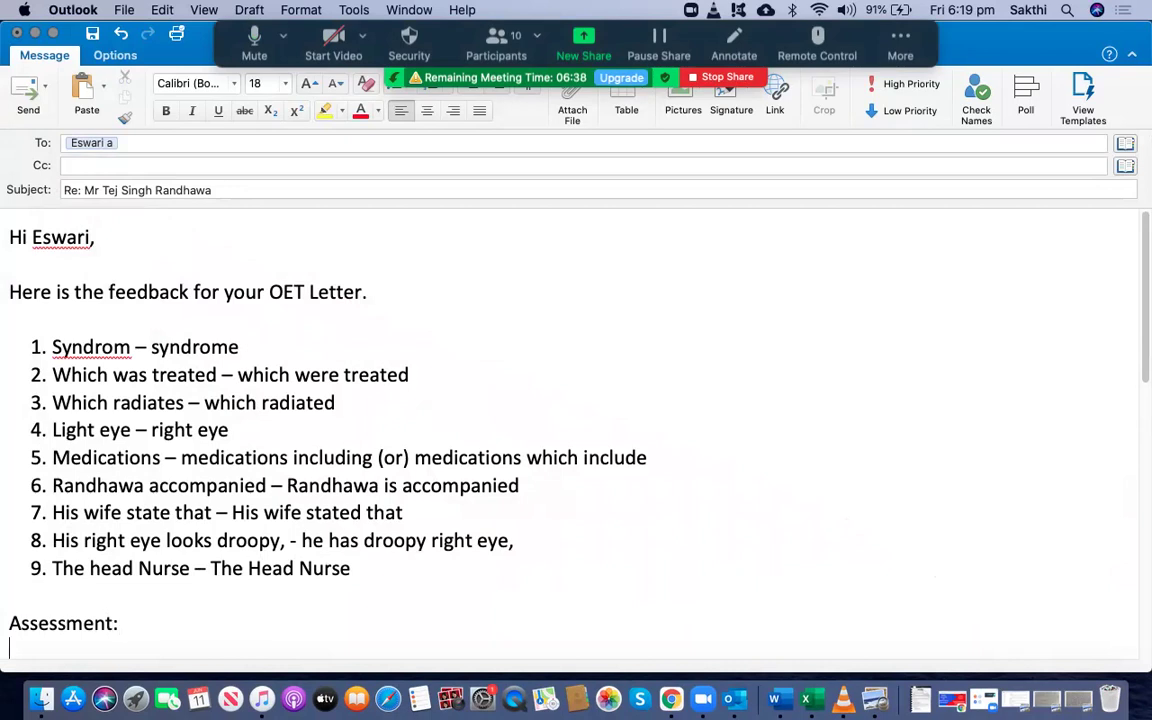
Add Assessment points 1 and 2 on grammar and on use of nouns, verbs and tenses
type("1. Gra")
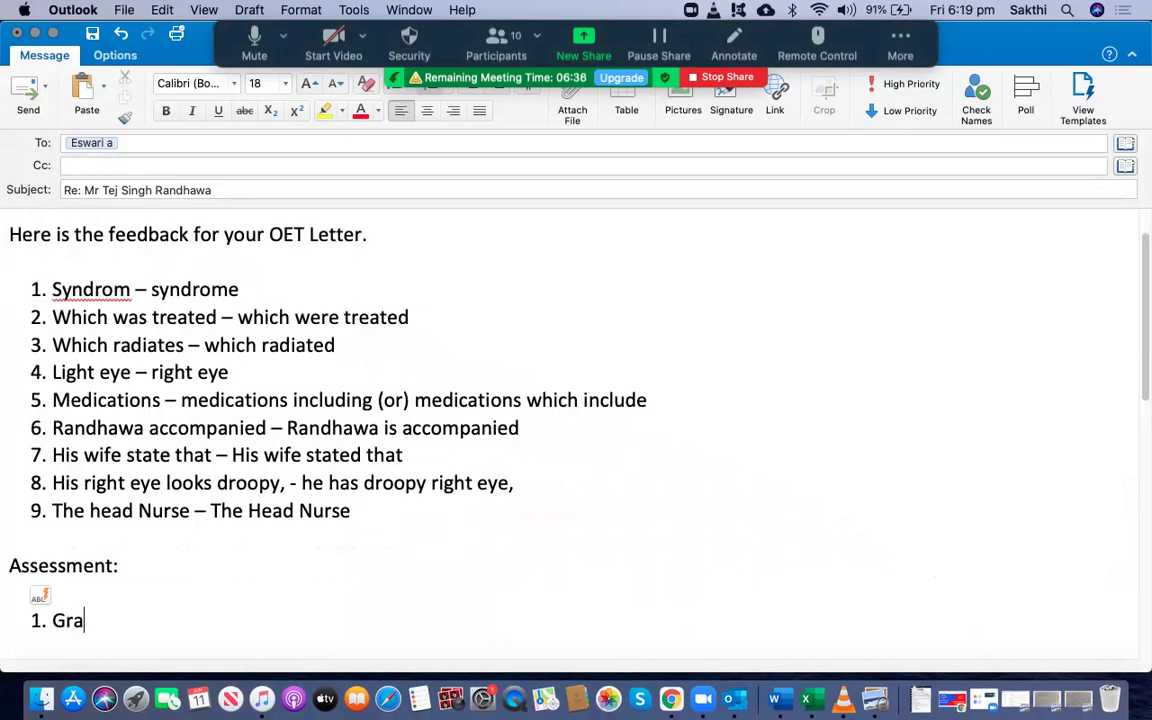
type("mmar could have been bit better.")
key("Return")
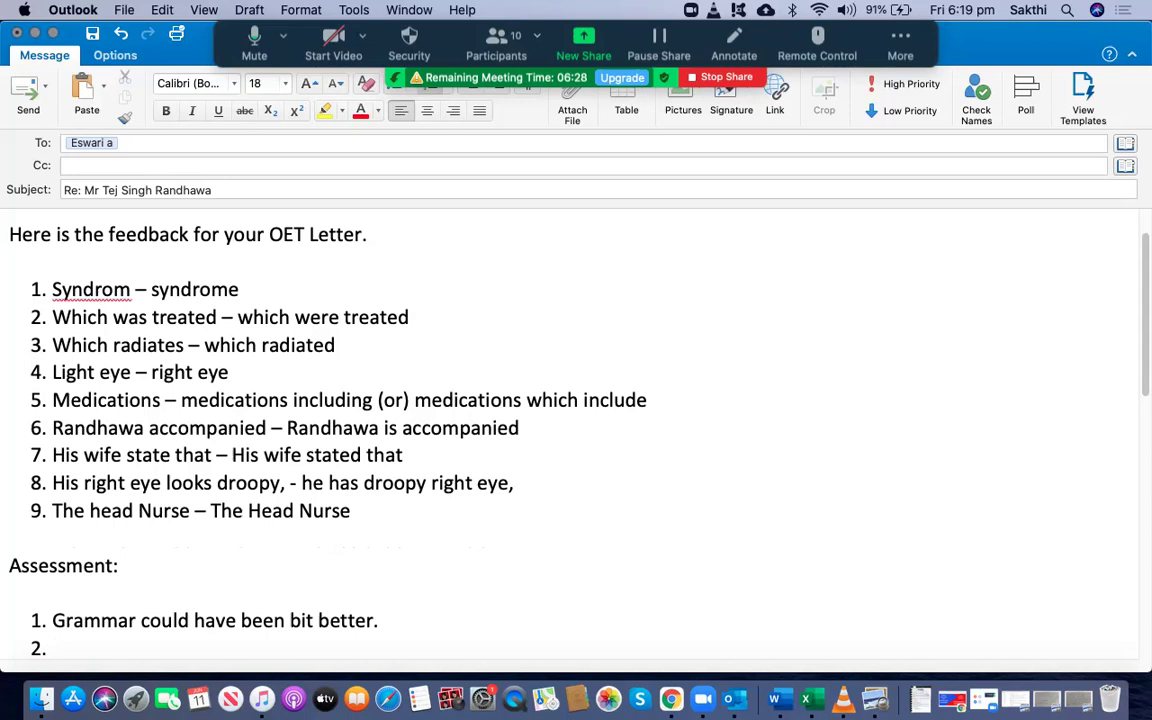
type("Use of nouns, verns")
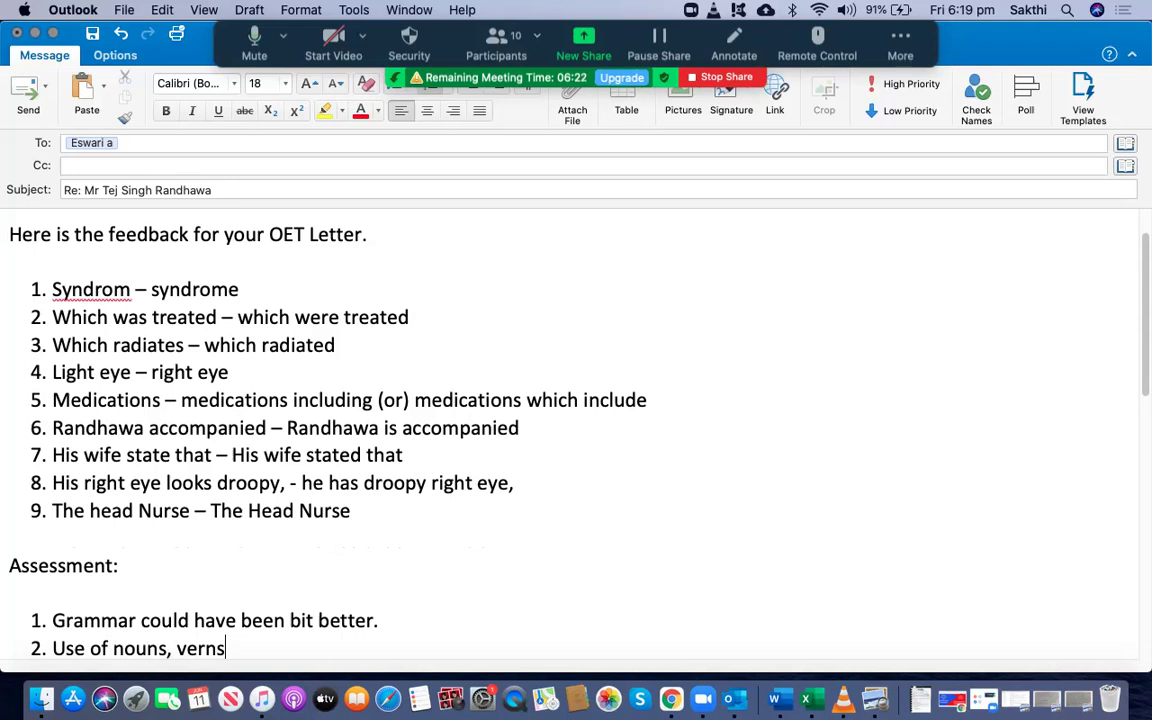
type(" amd")
key("BackSpace")
key("BackSpace")
key("BackSpace")
key("BackSpace")
key("BackSpace")
key("BackSpace")
type("b")
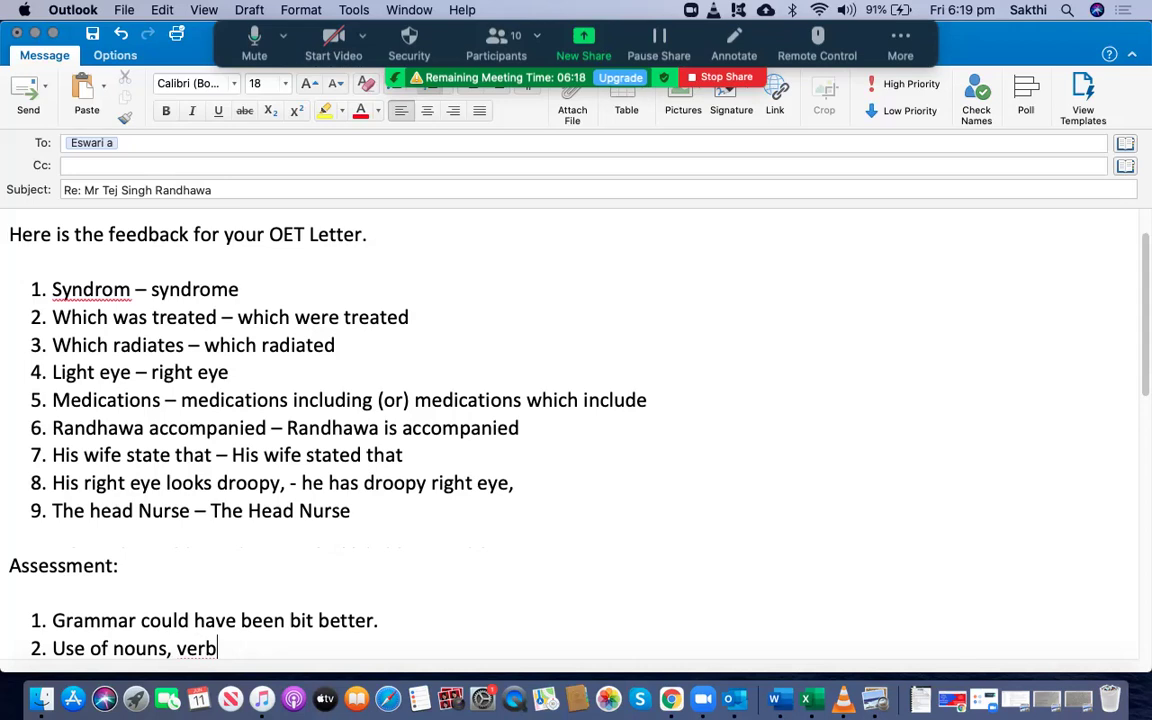
type("s and tenses c")
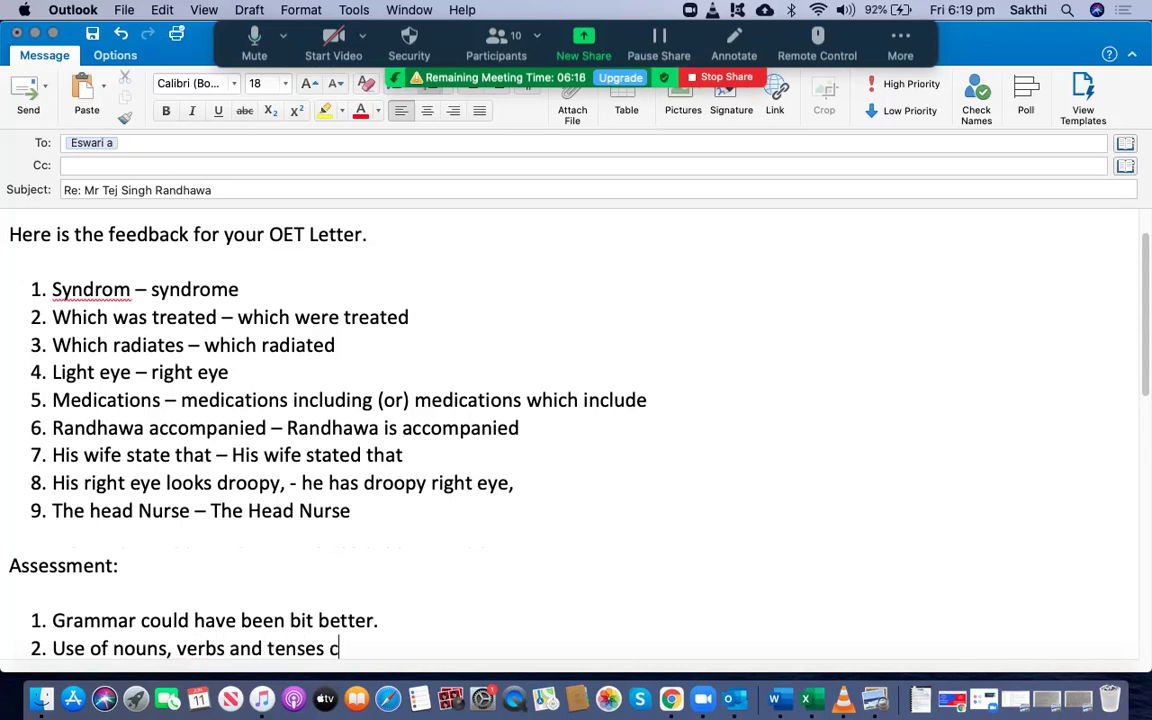
type("ould have been improved.")
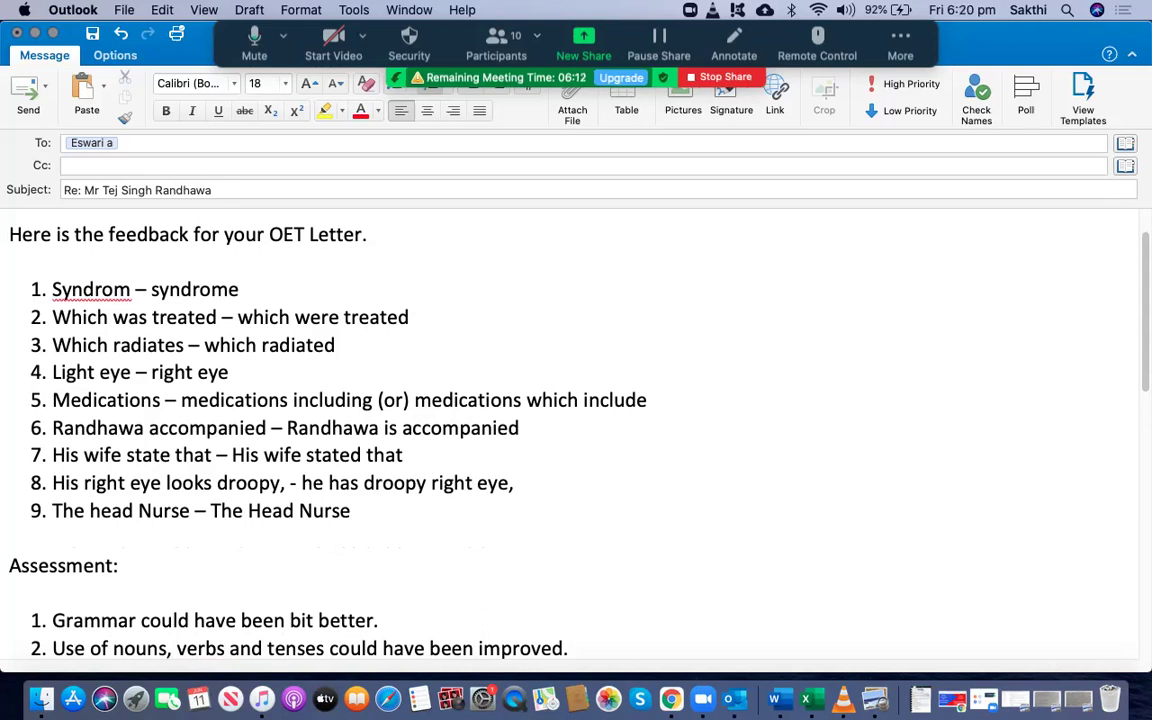
key("Return")
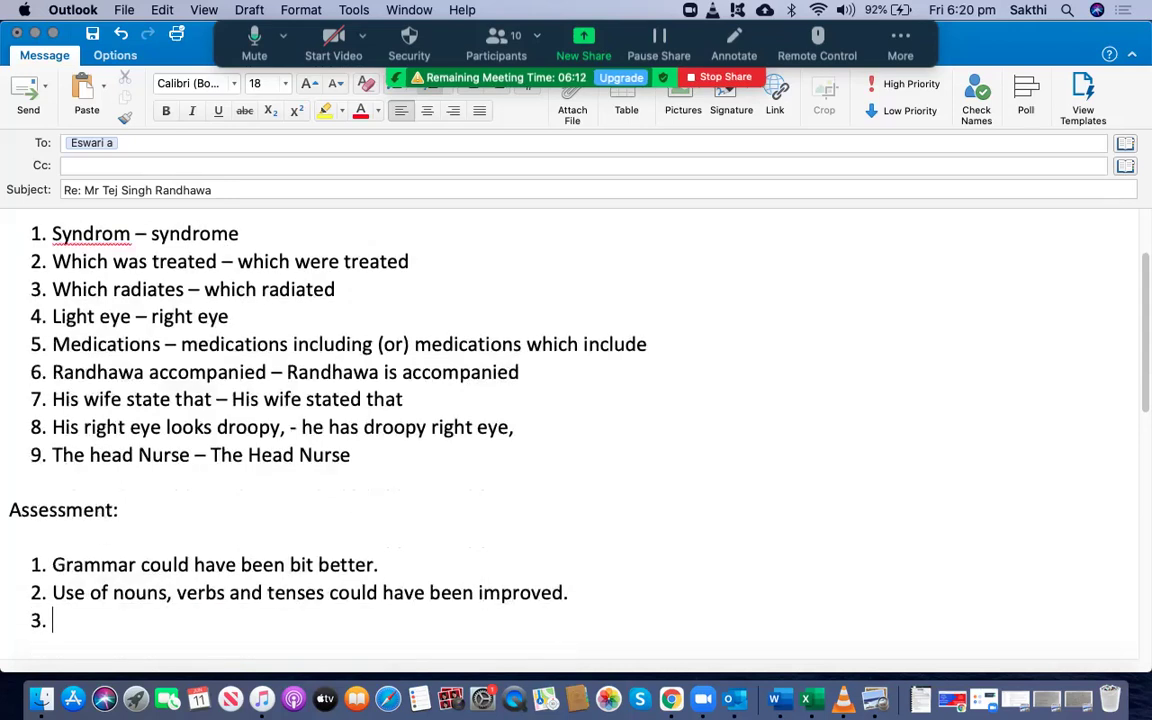
Add points 3–5 on spelling mistakes, capital and small letters, and fine connectivity and layout
type("spe")
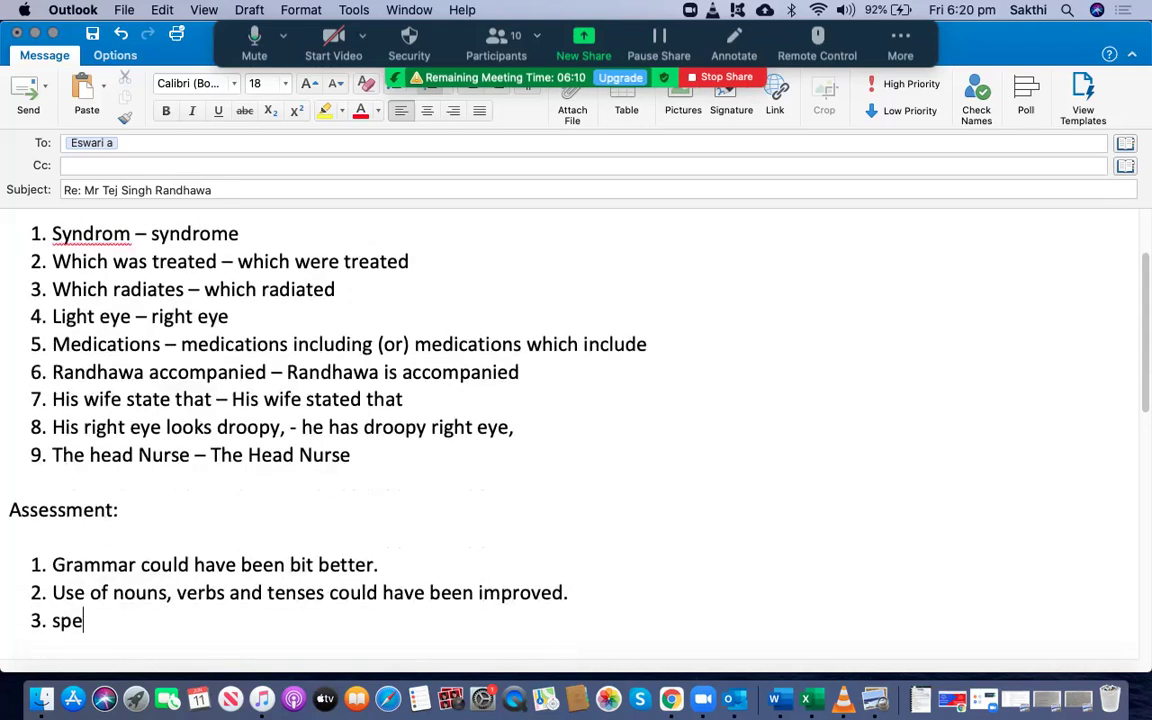
type("lling mistake")
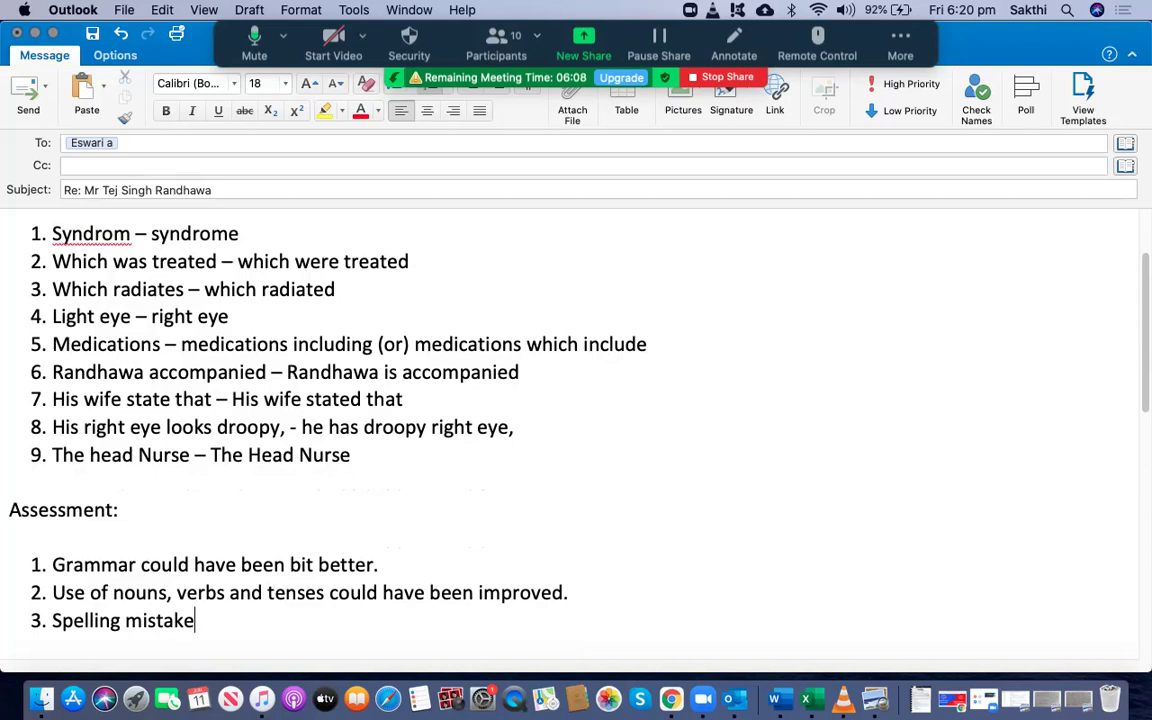
type("s should be avoided.")
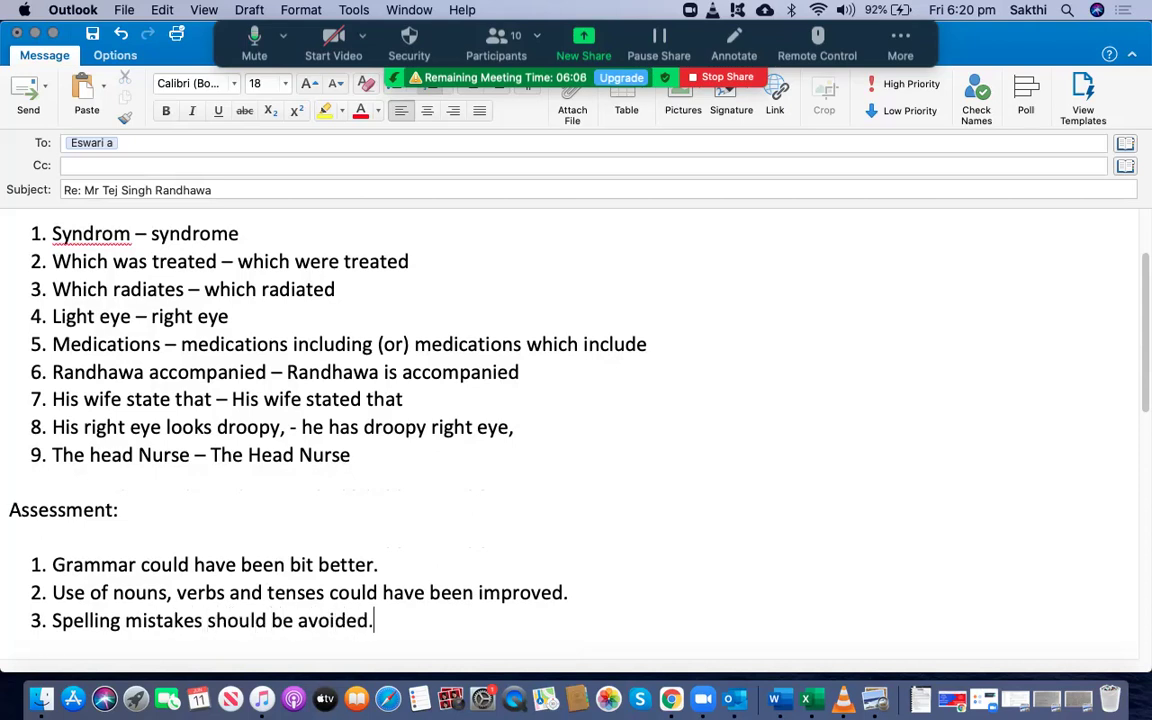
key("Return")
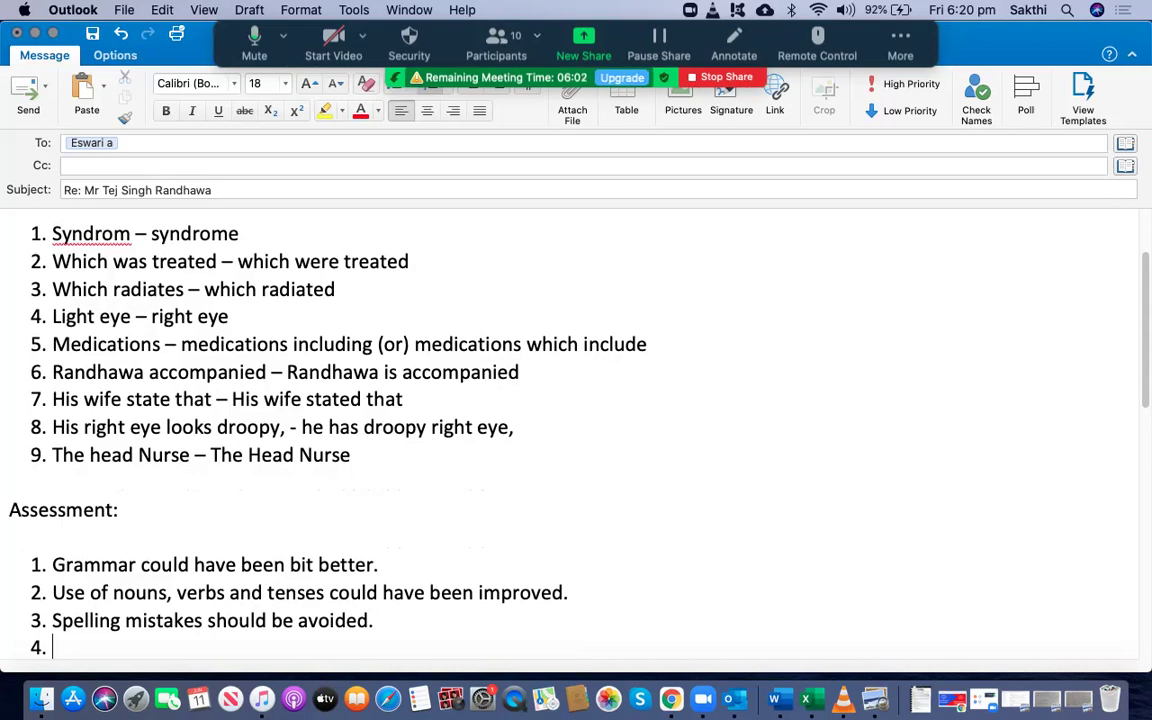
type("Use of ca")
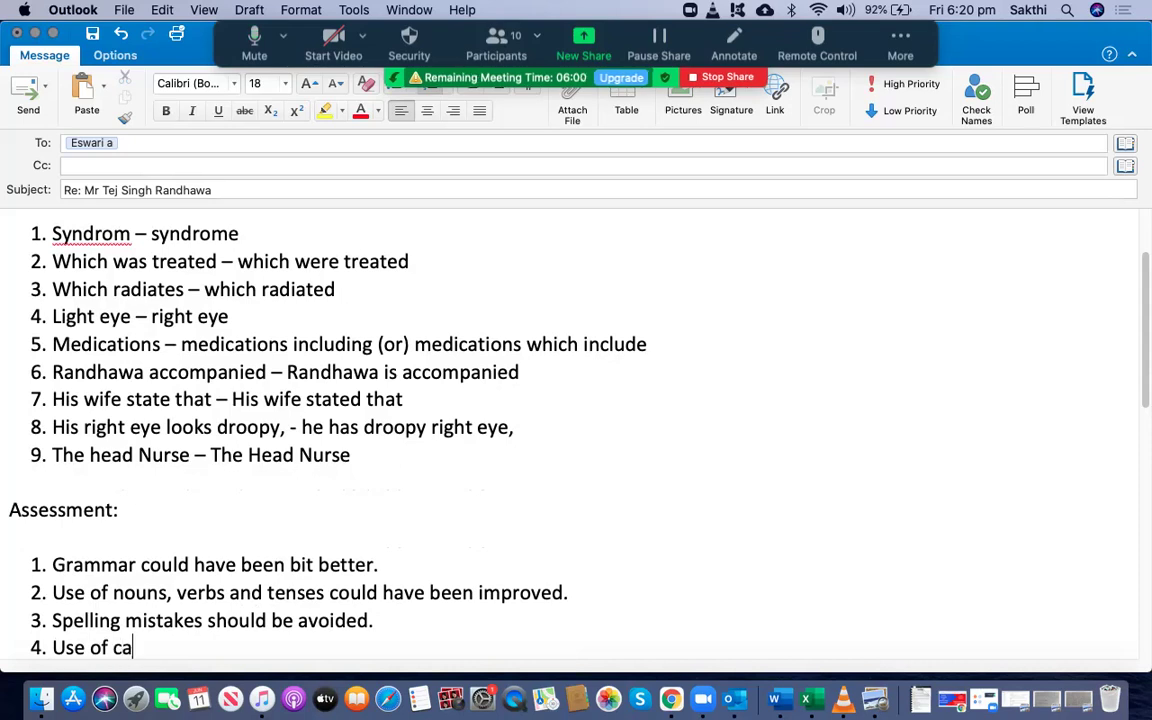
type("pital a")
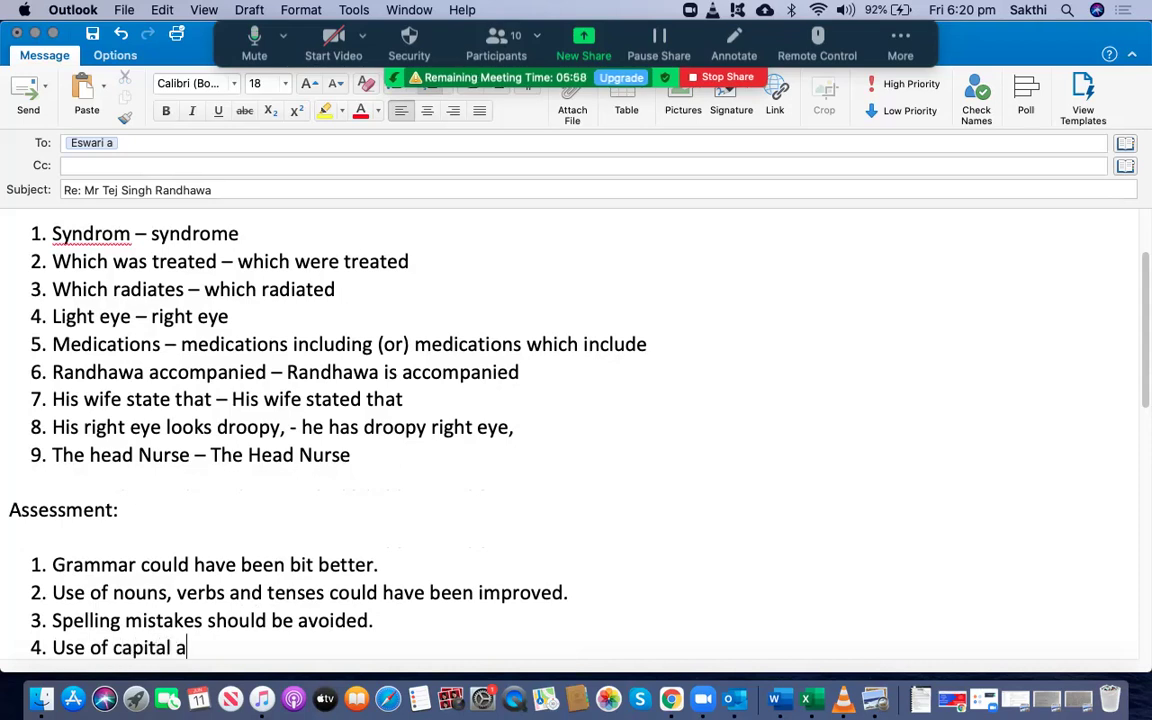
type("nd small letter")
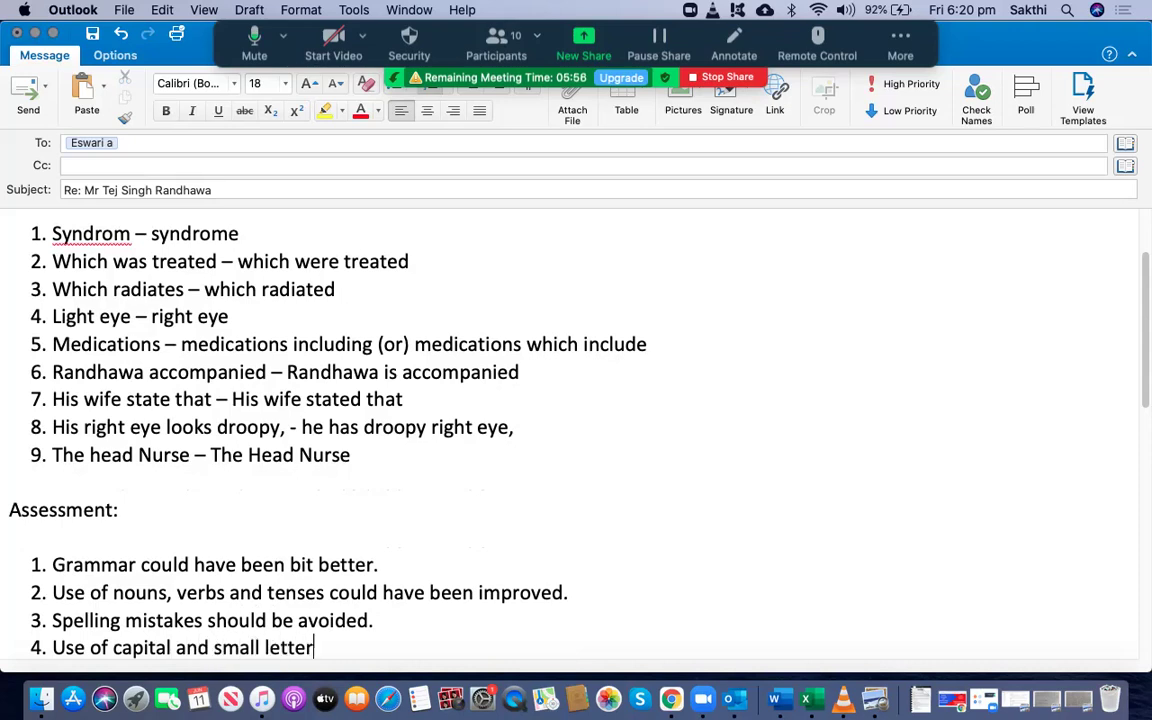
type("s needs to ")
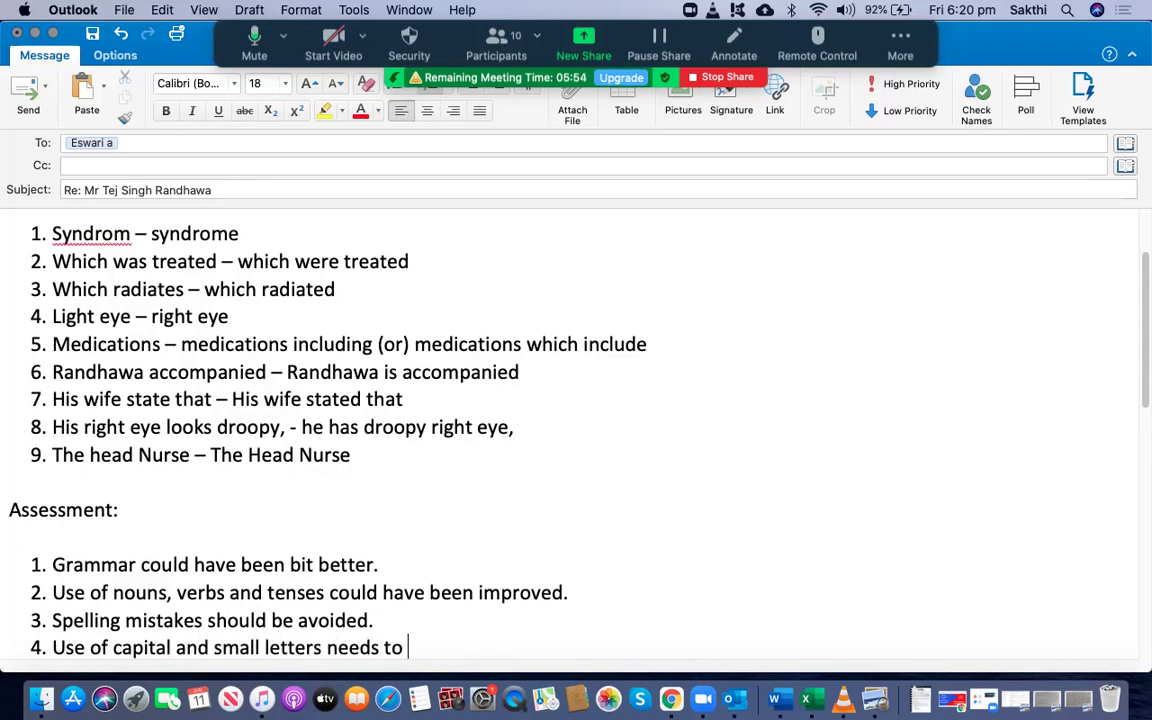
type("be improved.")
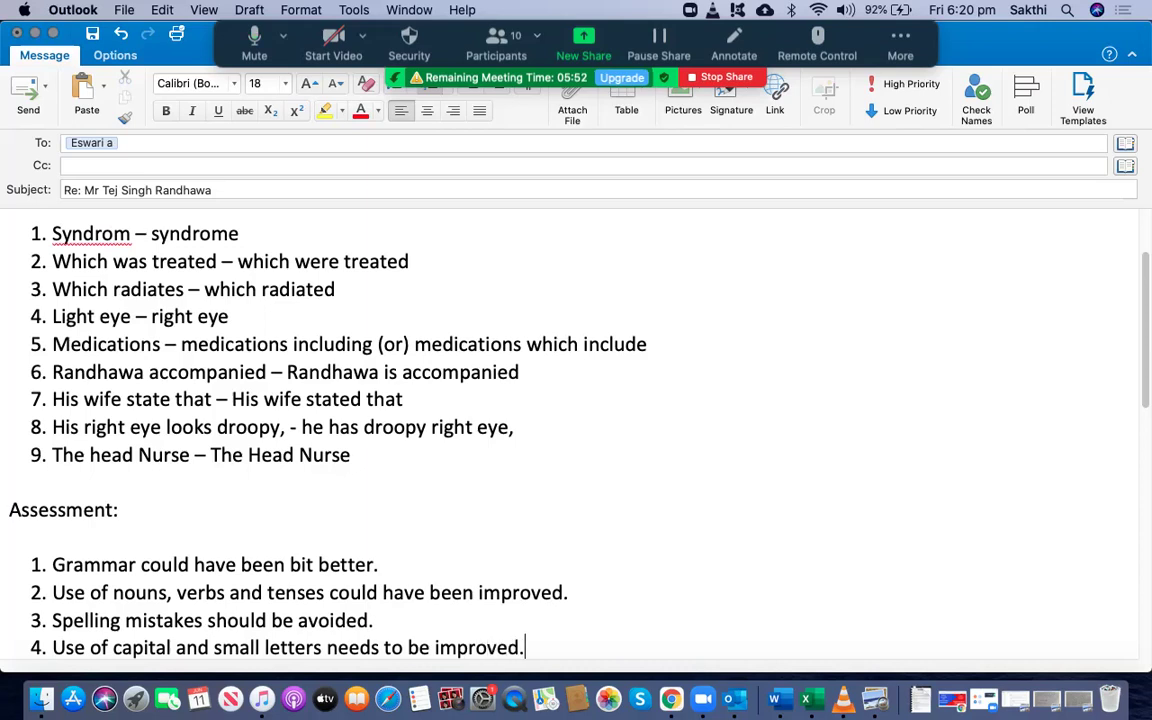
key("Return")
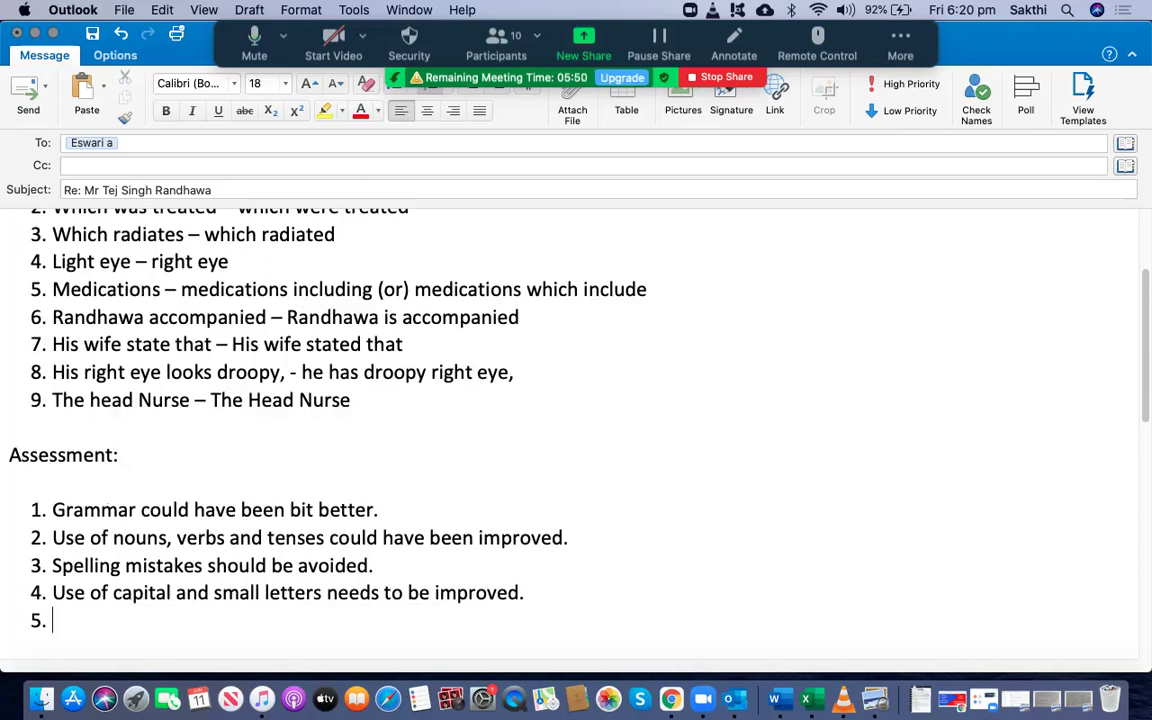
type("connecti")
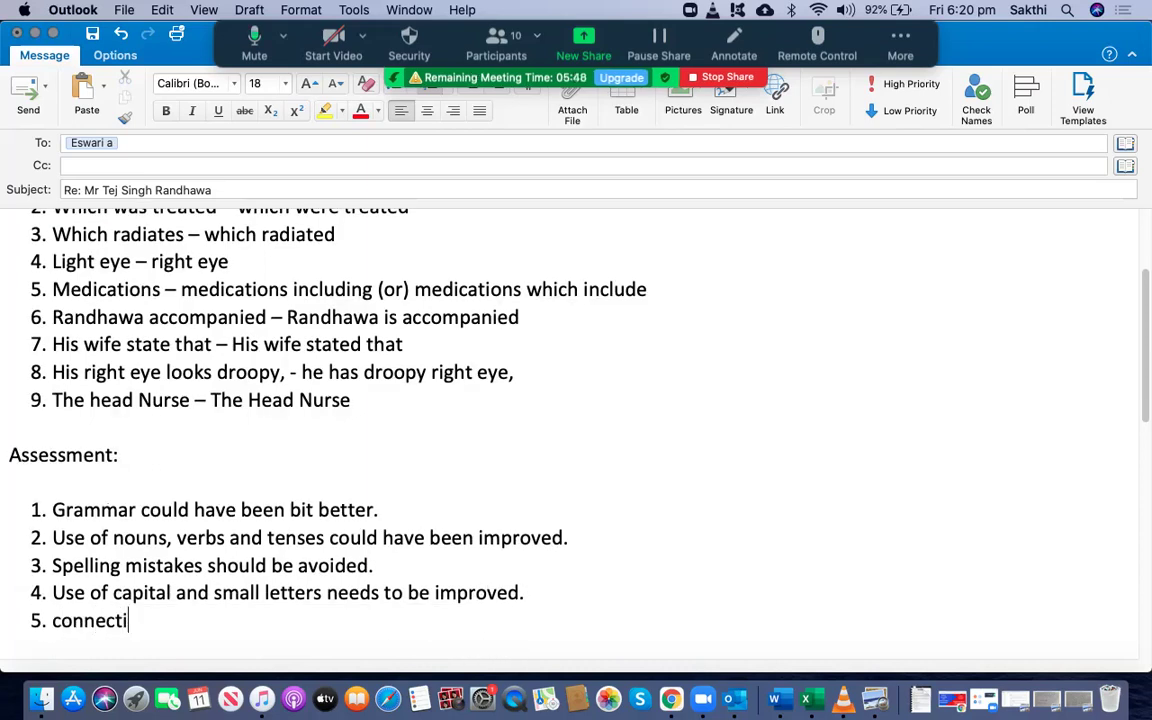
type("vity and layout")
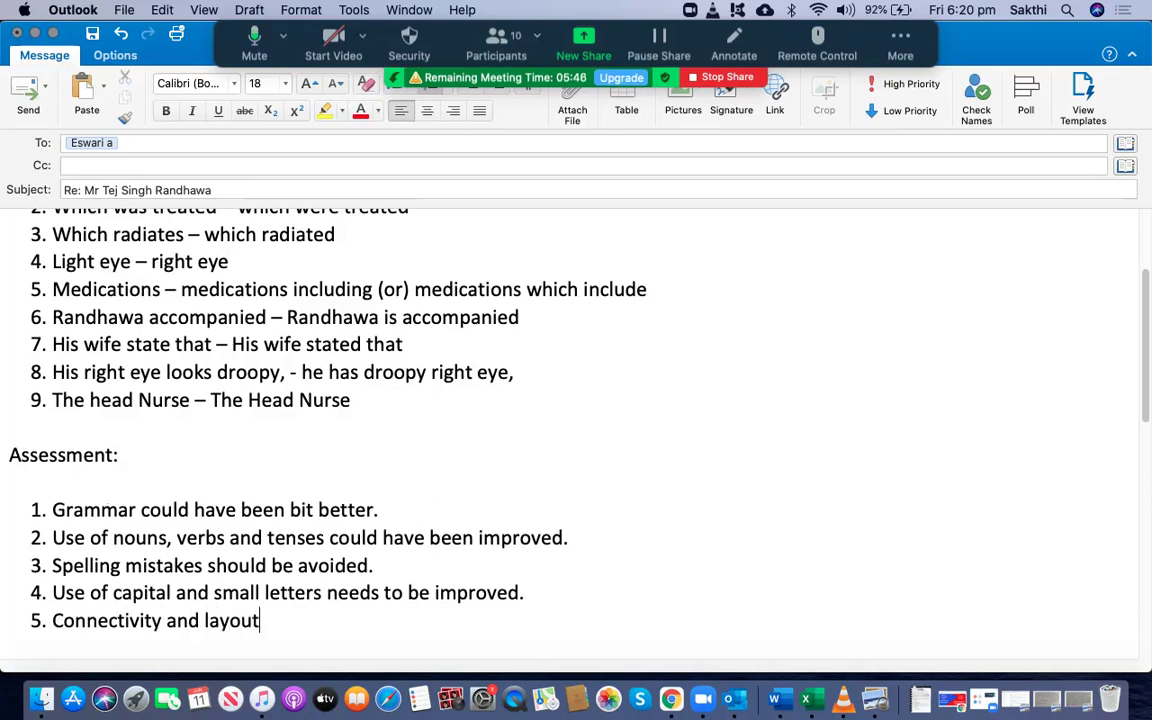
type(" are fine.")
key("Return")
Add points 6 and 7: overall task fulfillment is good; presentation features are alright
type("overall ")
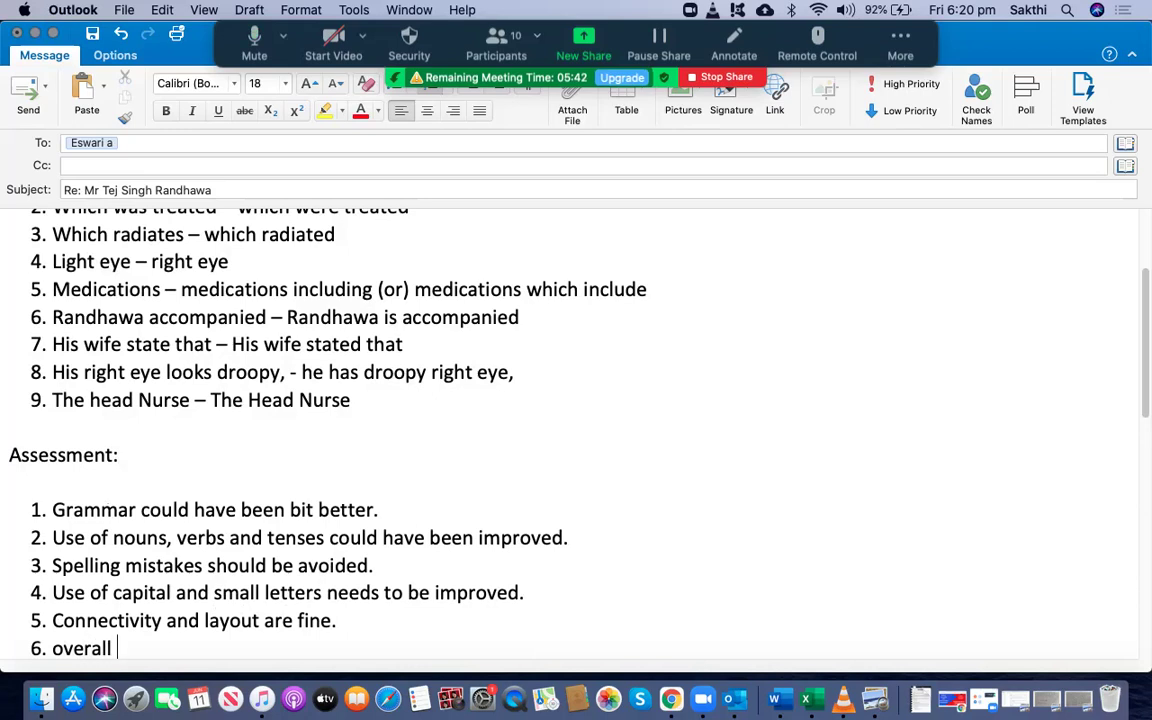
type("task fulfill")
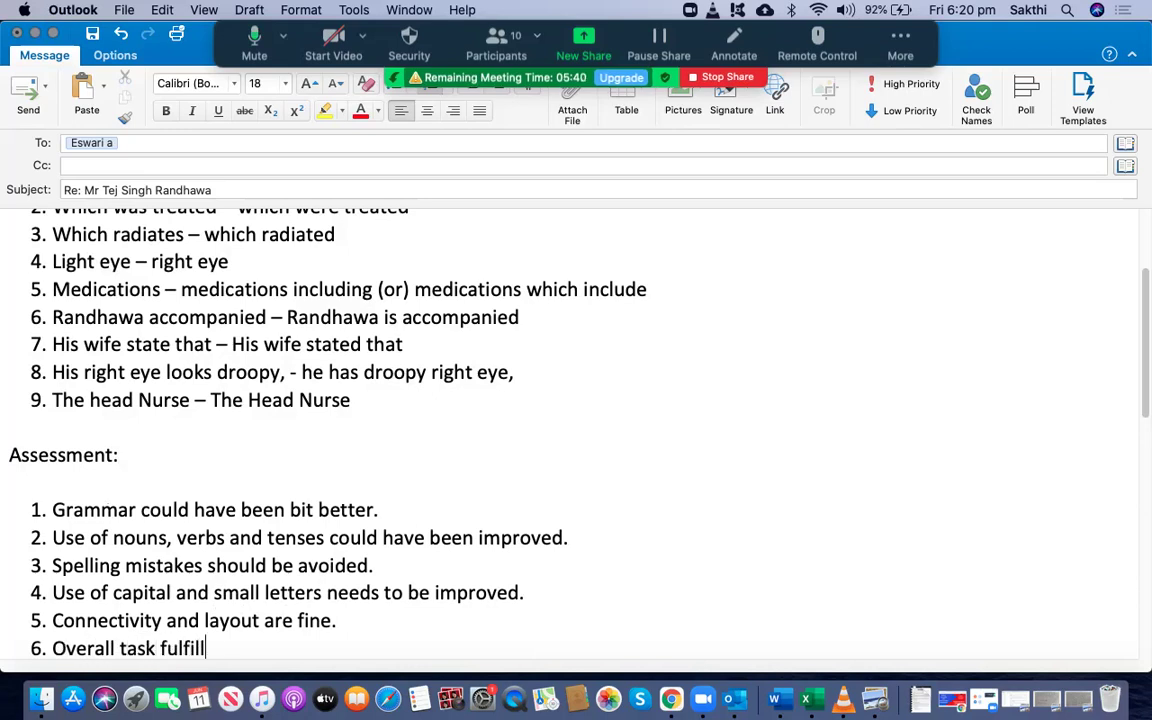
type("ment is good as well.")
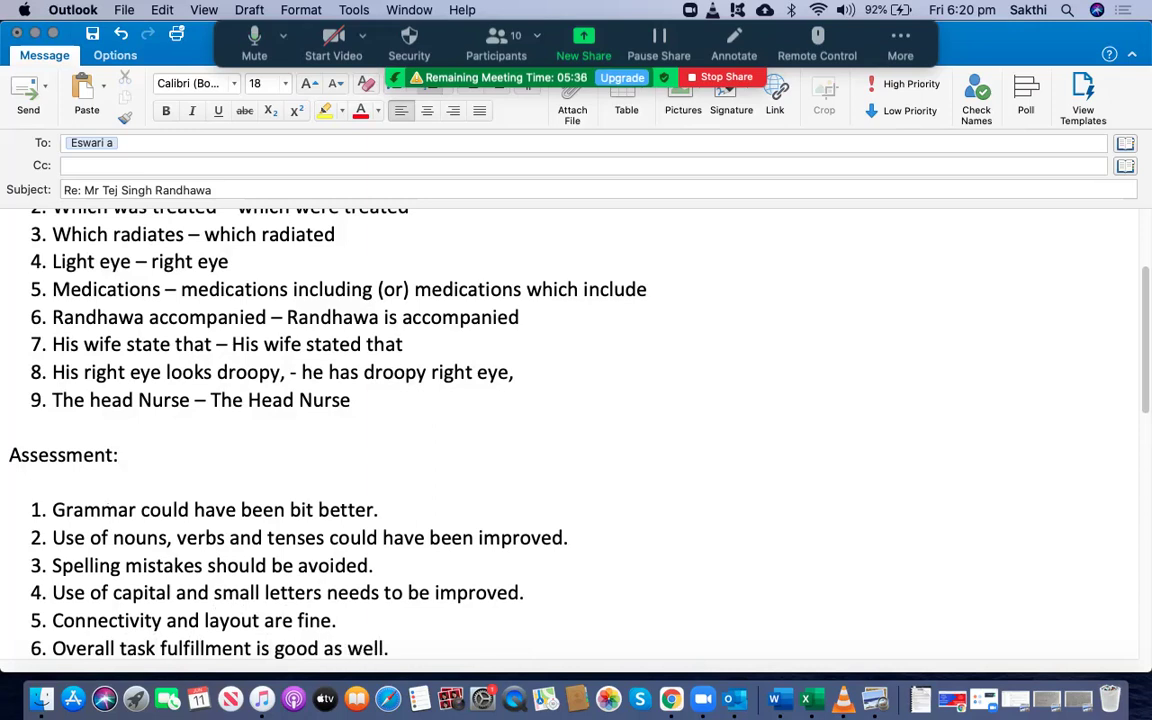
key("Return")
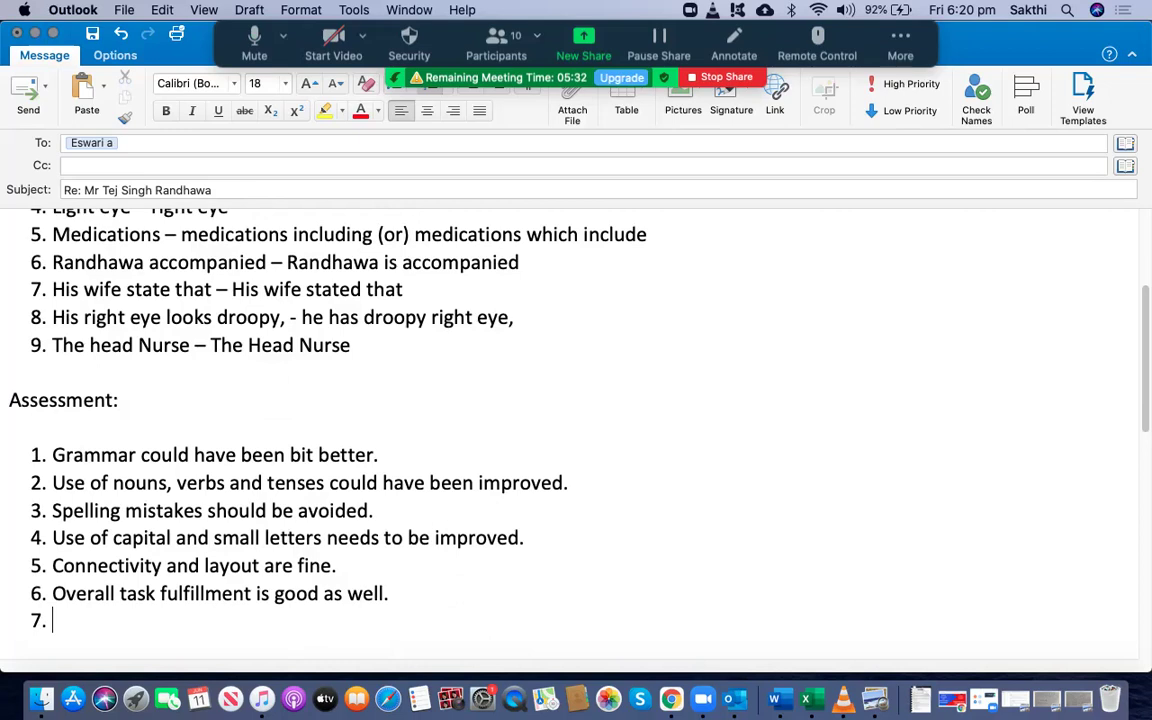
type("presenta")
type("fea")
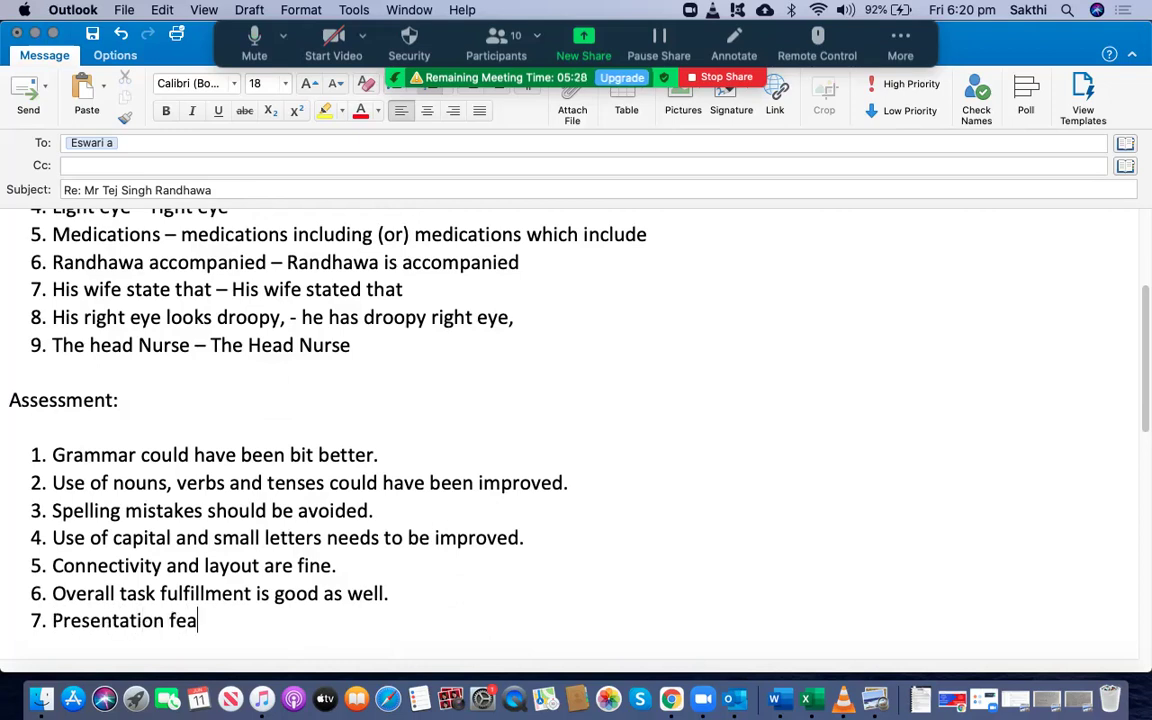
type("tures are alright.")
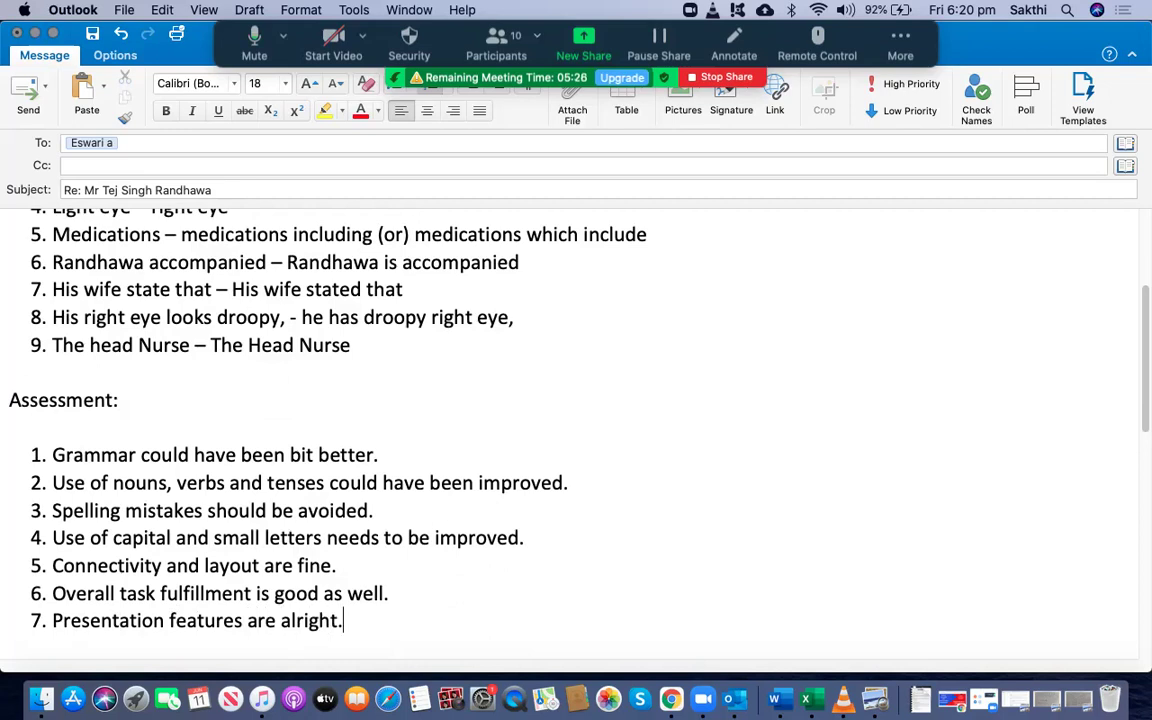
key("Return")
Add points 8 and 9 on correct passive voice and fine vocabulary, then minimise the reply
type("passive voice")
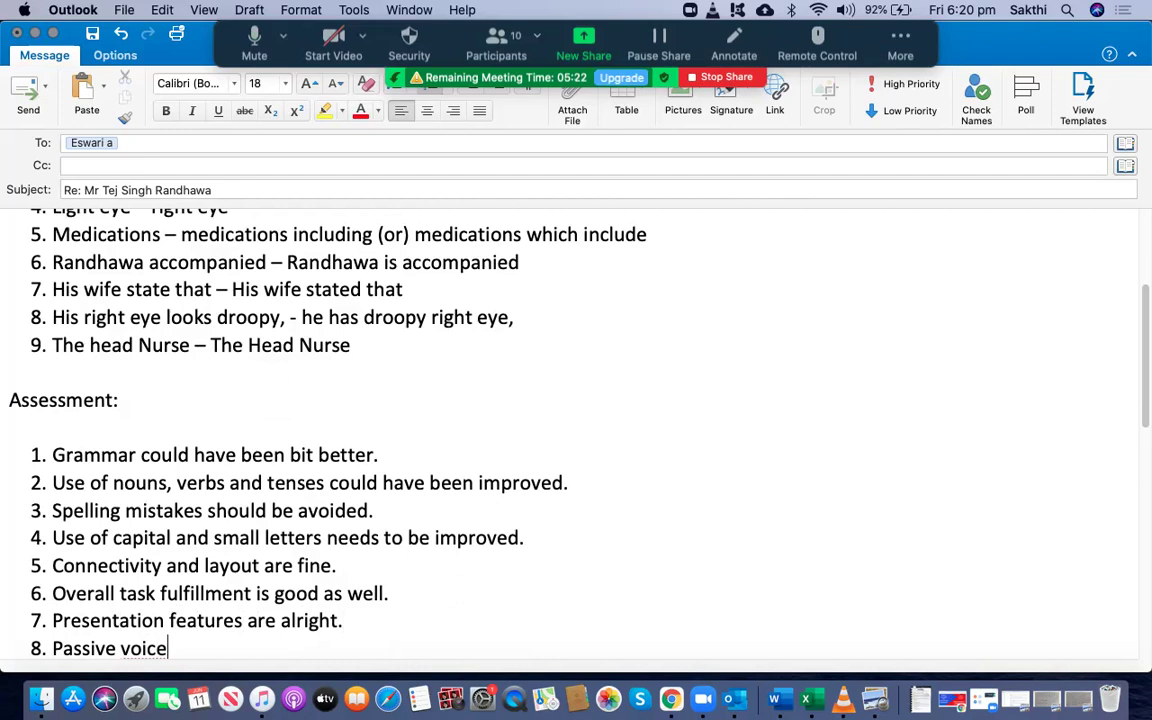
type(" was use")
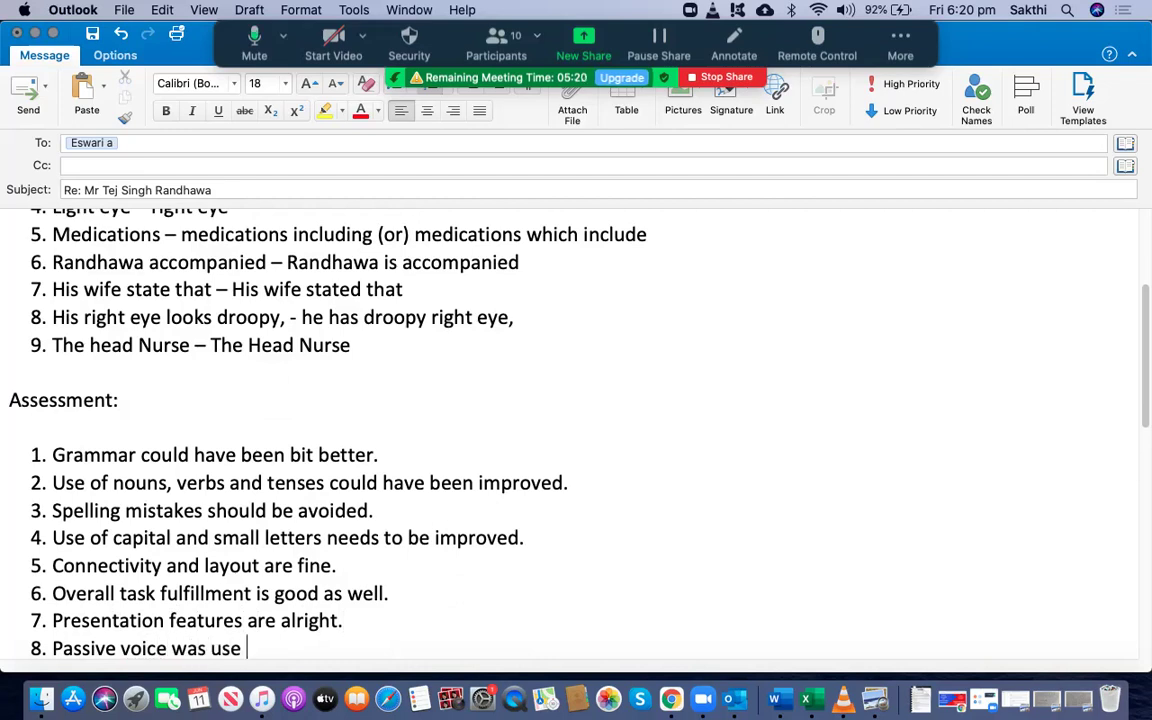
type("d correct")
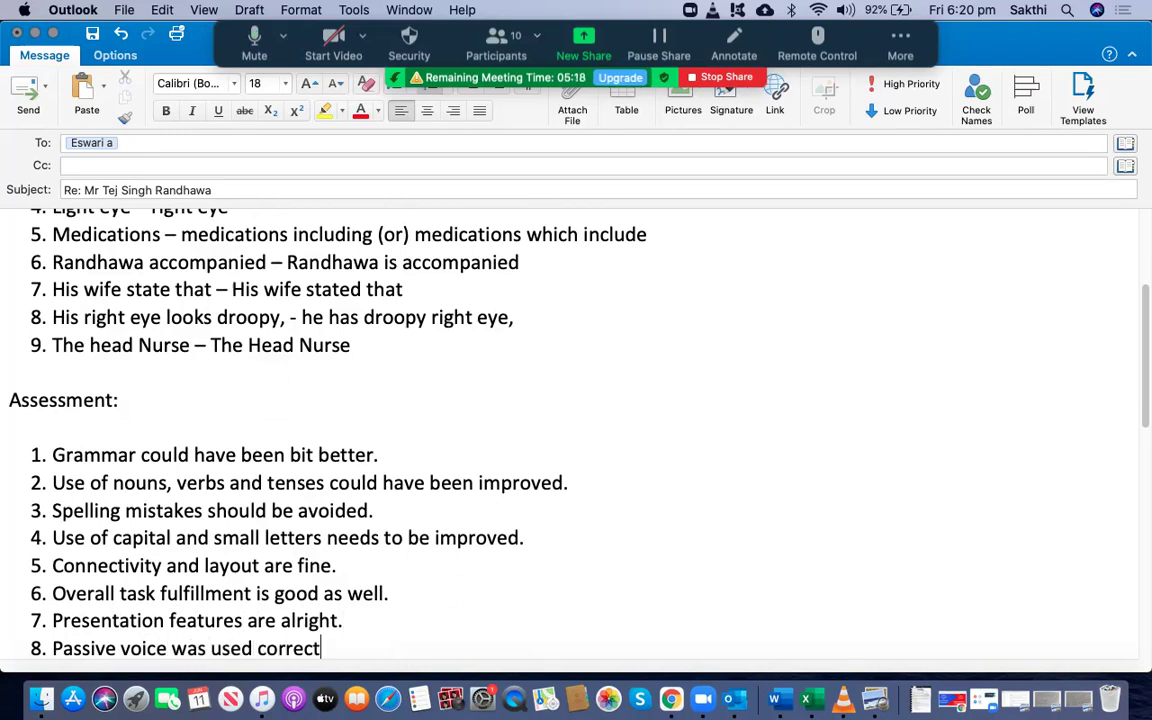
type("ly in most pa")
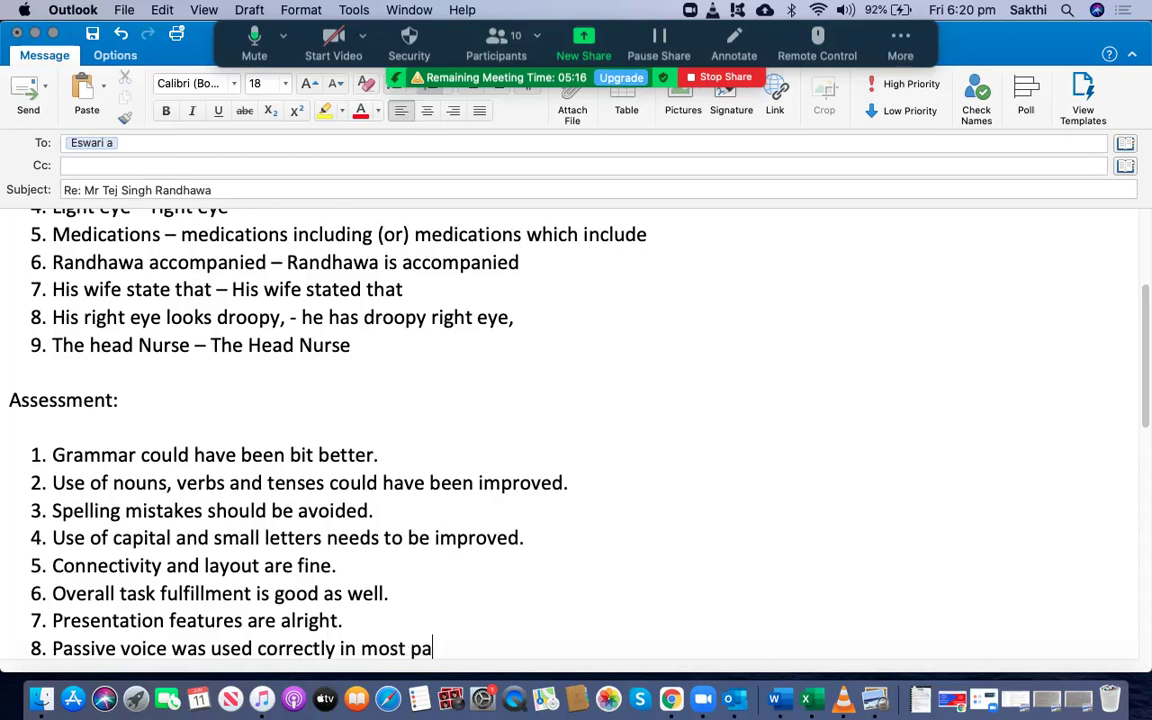
type("rt of the letter.")
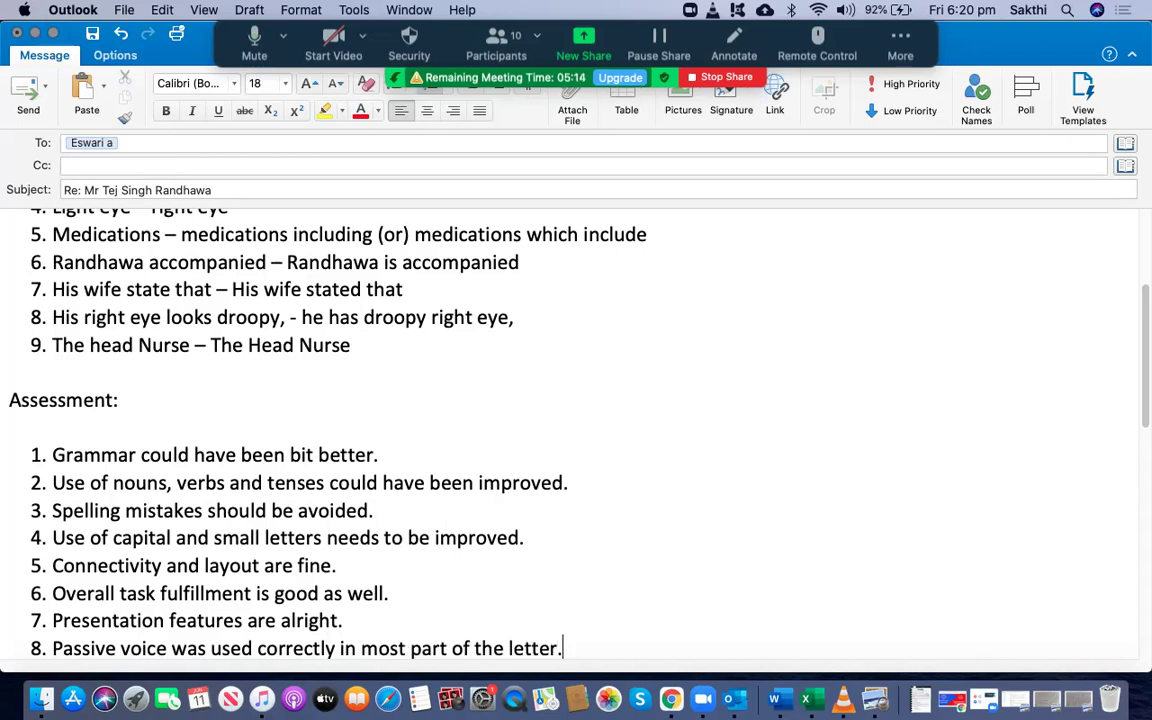
key("Return")
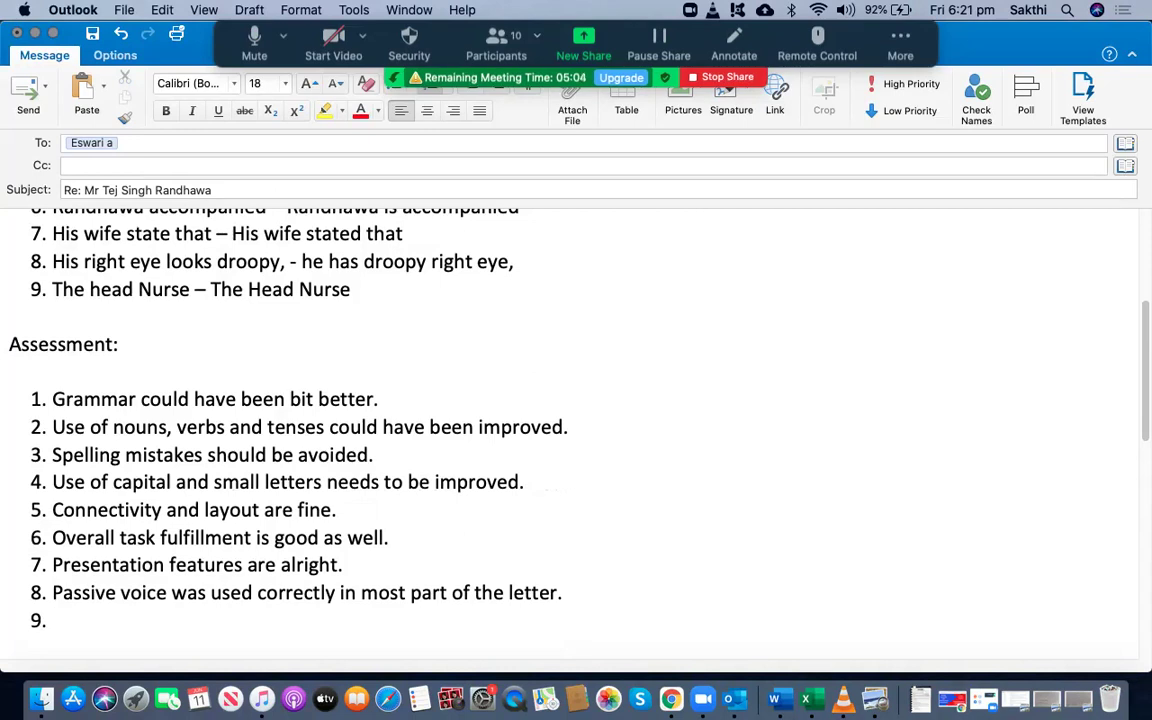
type("vocbaula")
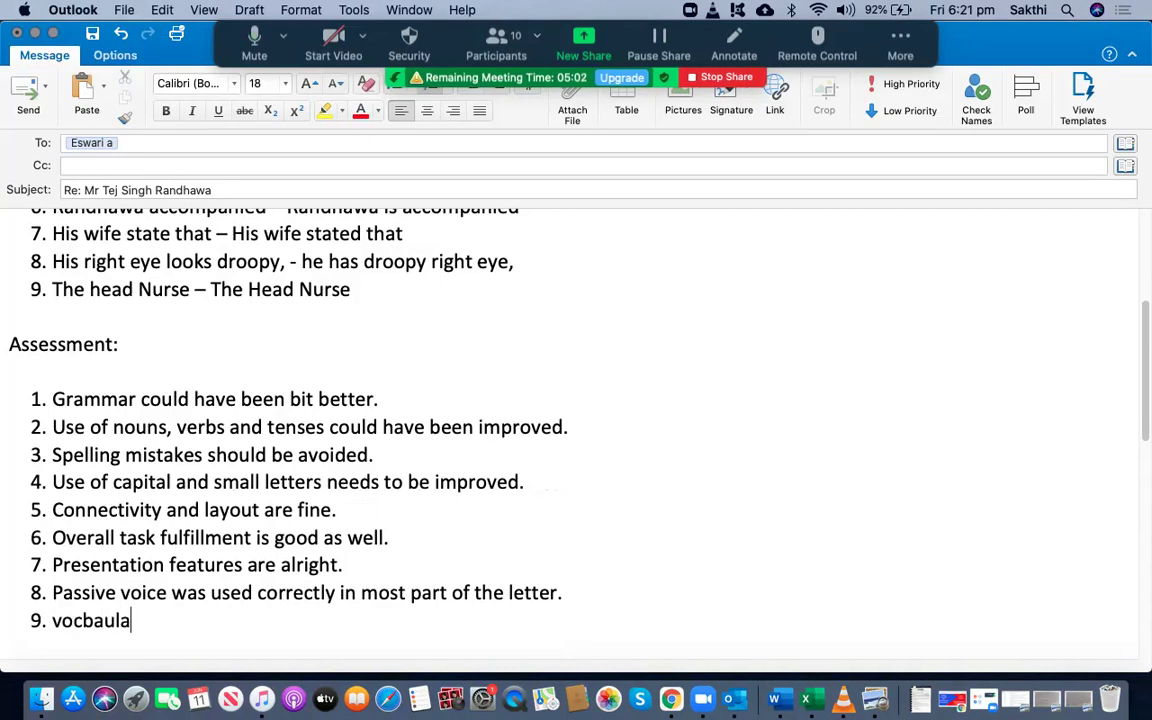
type("ry is fine a")
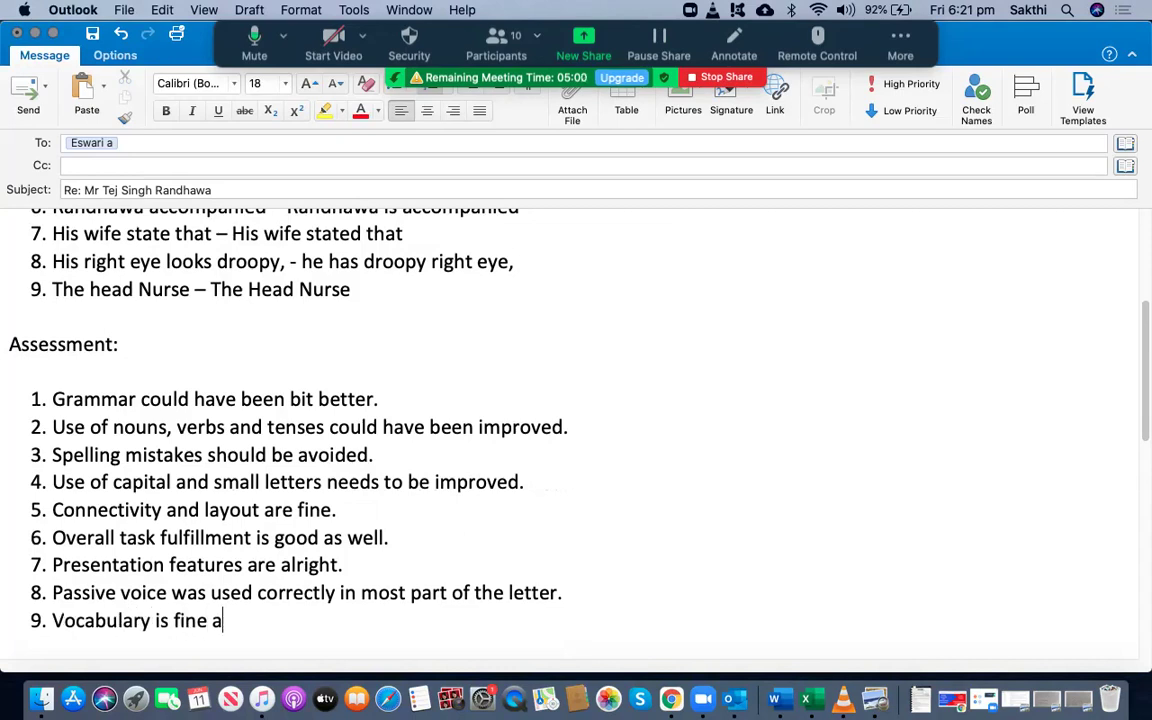
type("s well.")
key("Return")
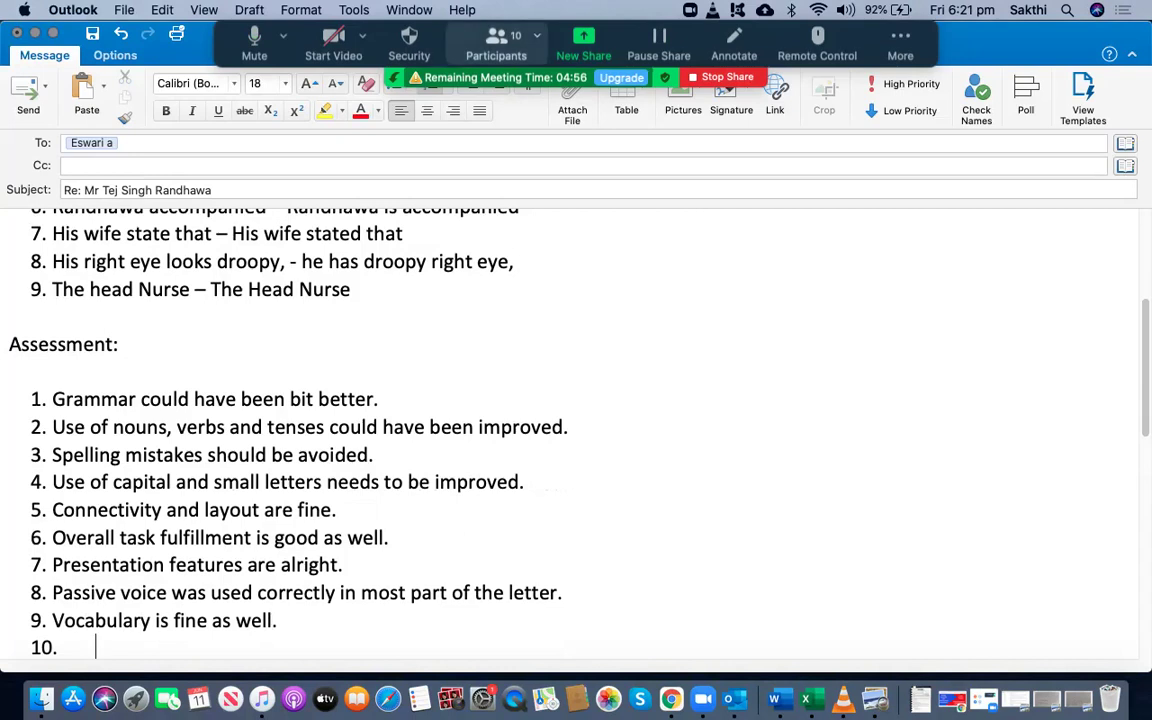
left_click(496, 45)
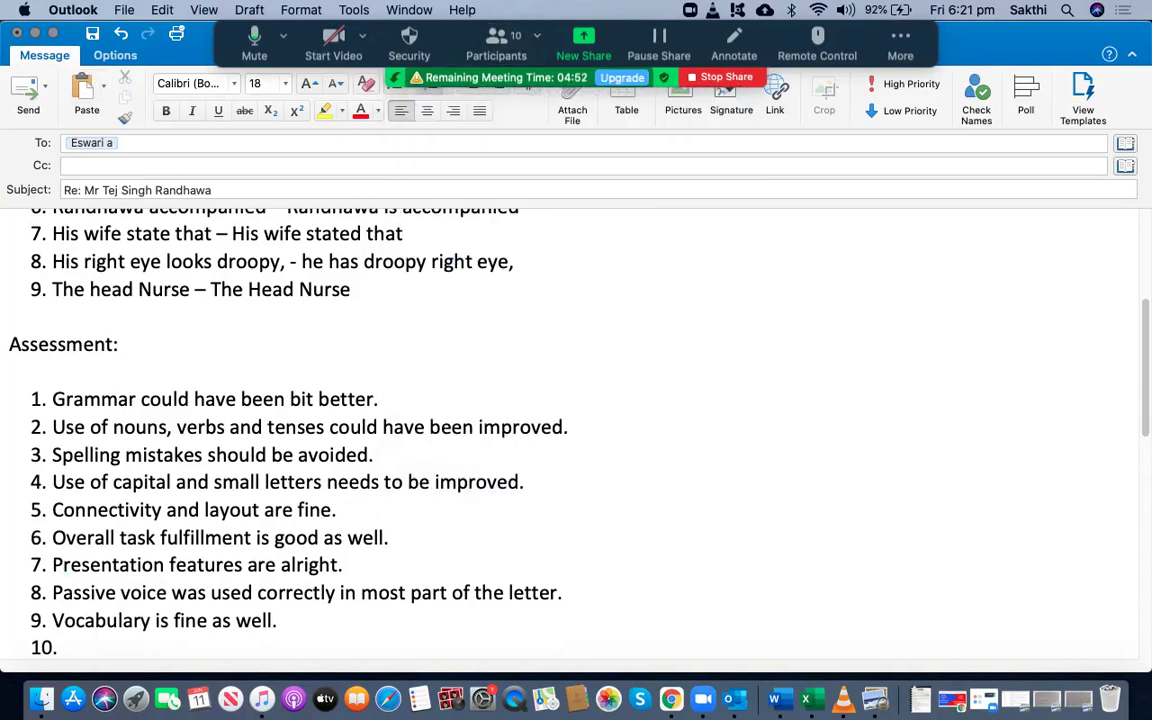
key("super+m")
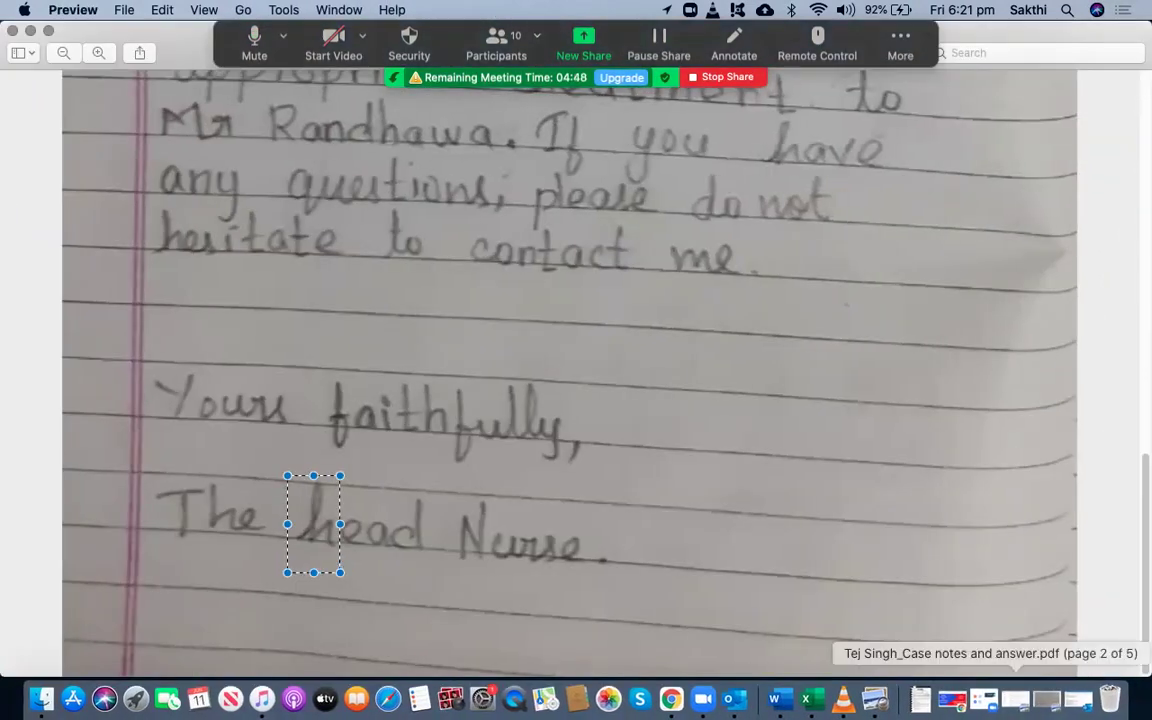
Reread the opening of the typed case notes, then bring up the handwritten letter photo
key("super+grave")
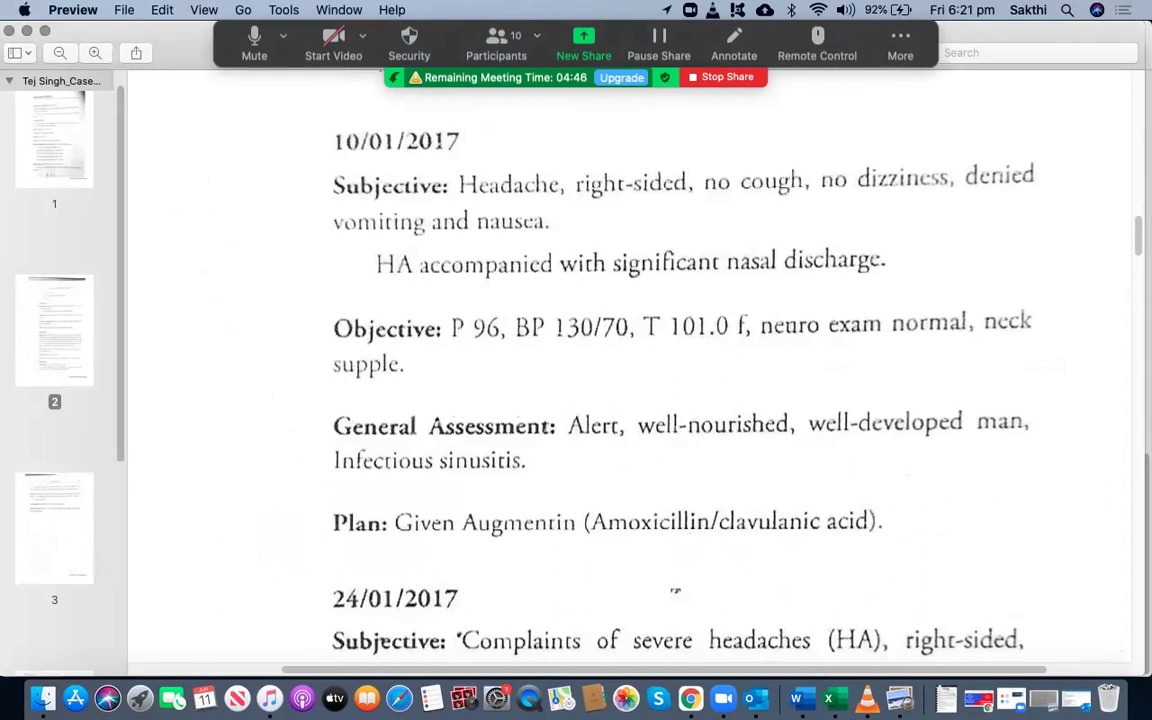
scroll(675, 591, "down", 15)
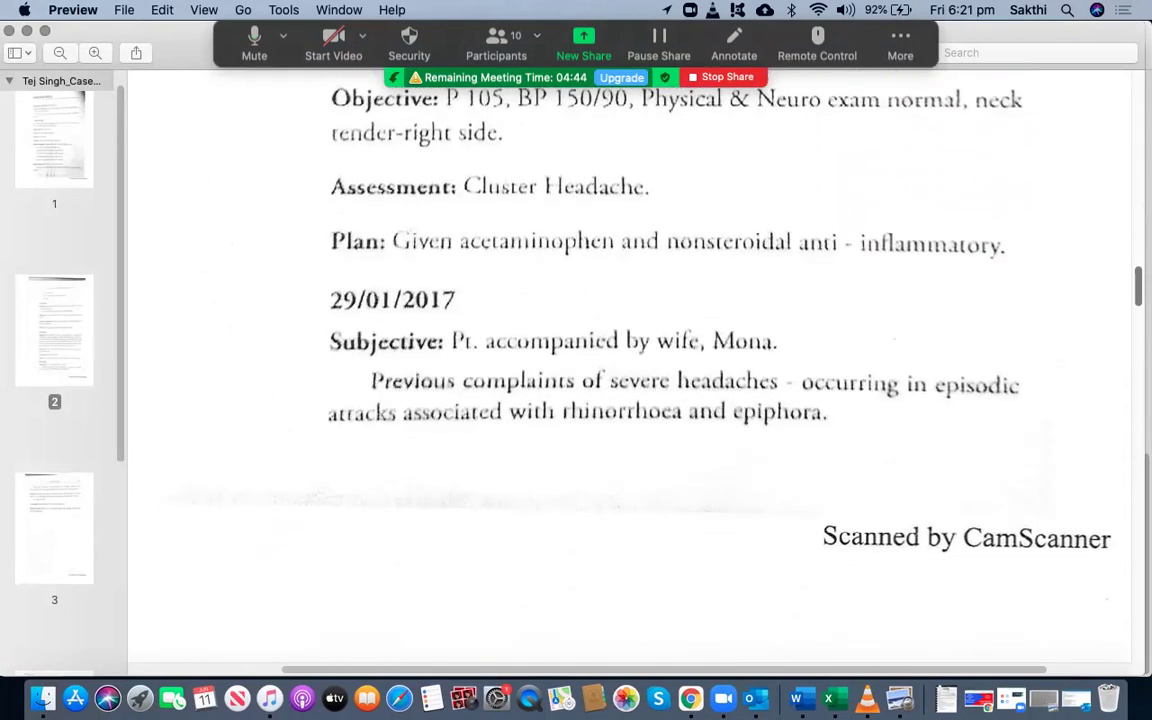
scroll(675, 591, "down", 5)
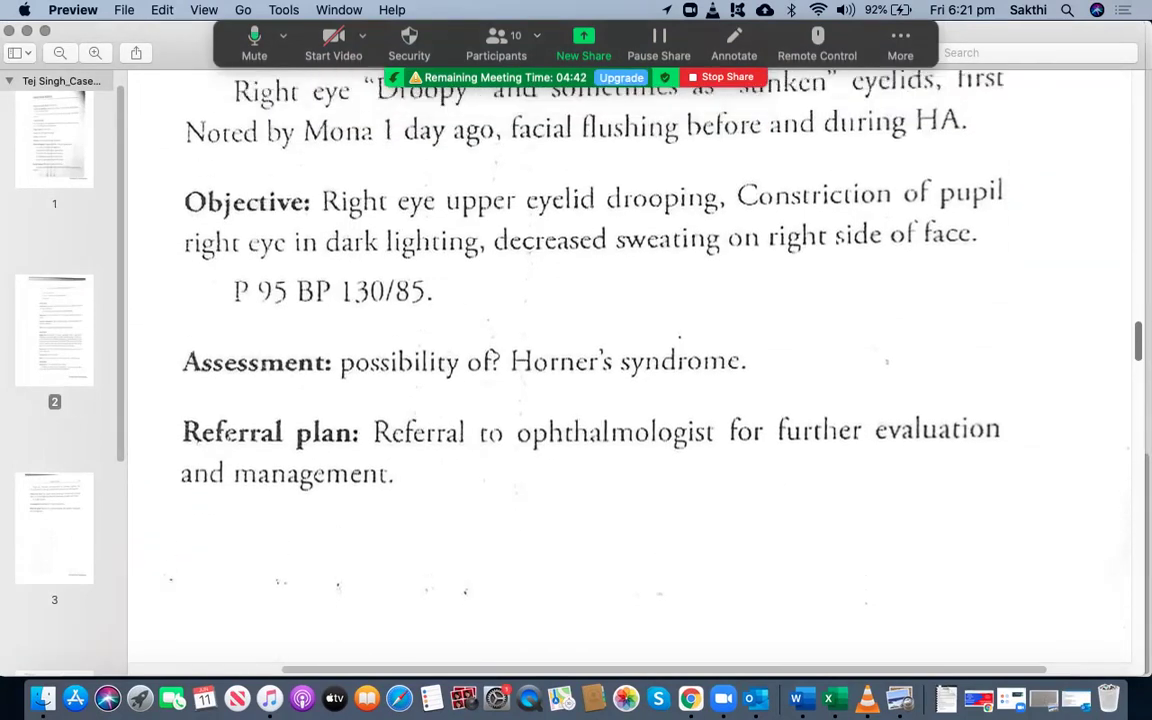
scroll(533, 304, "up", 1)
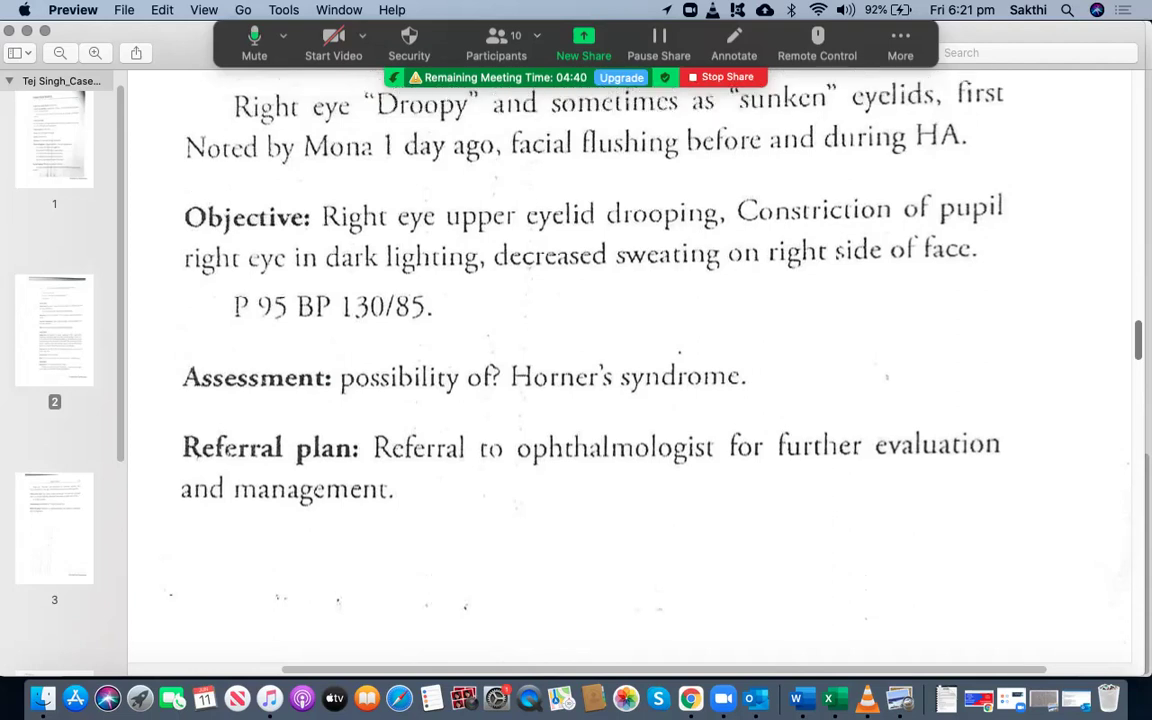
scroll(630, 370, "up", 15)
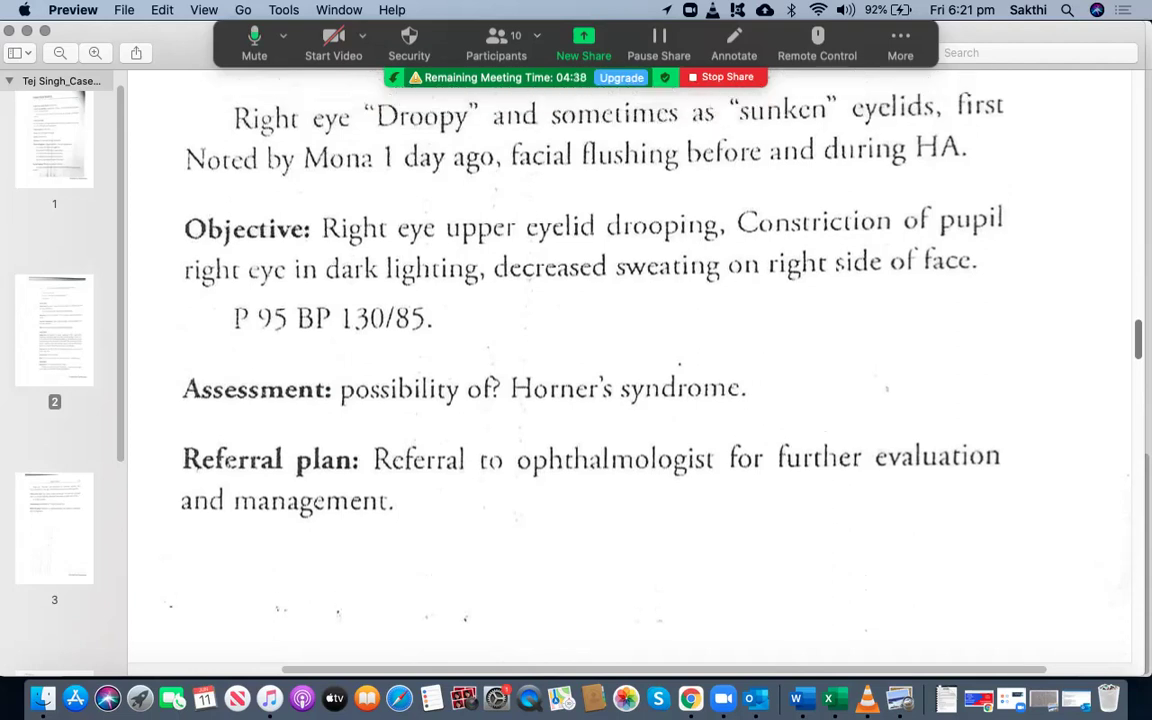
scroll(630, 370, "up", 15)
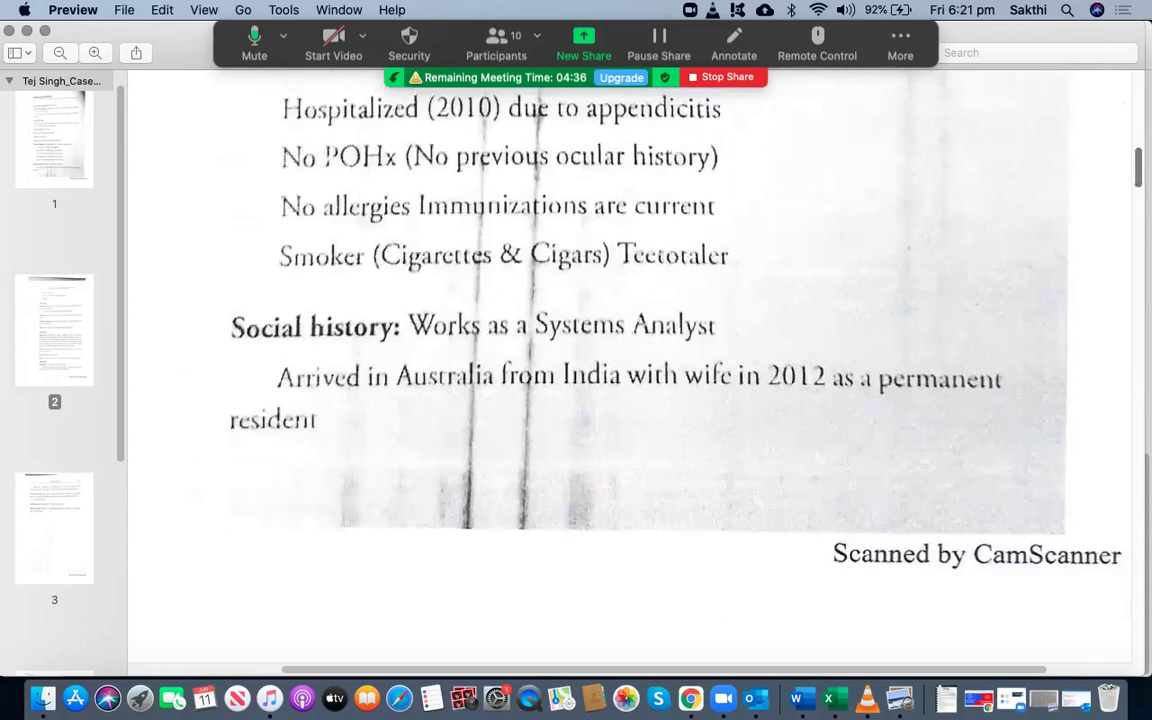
scroll(630, 370, "up", 8)
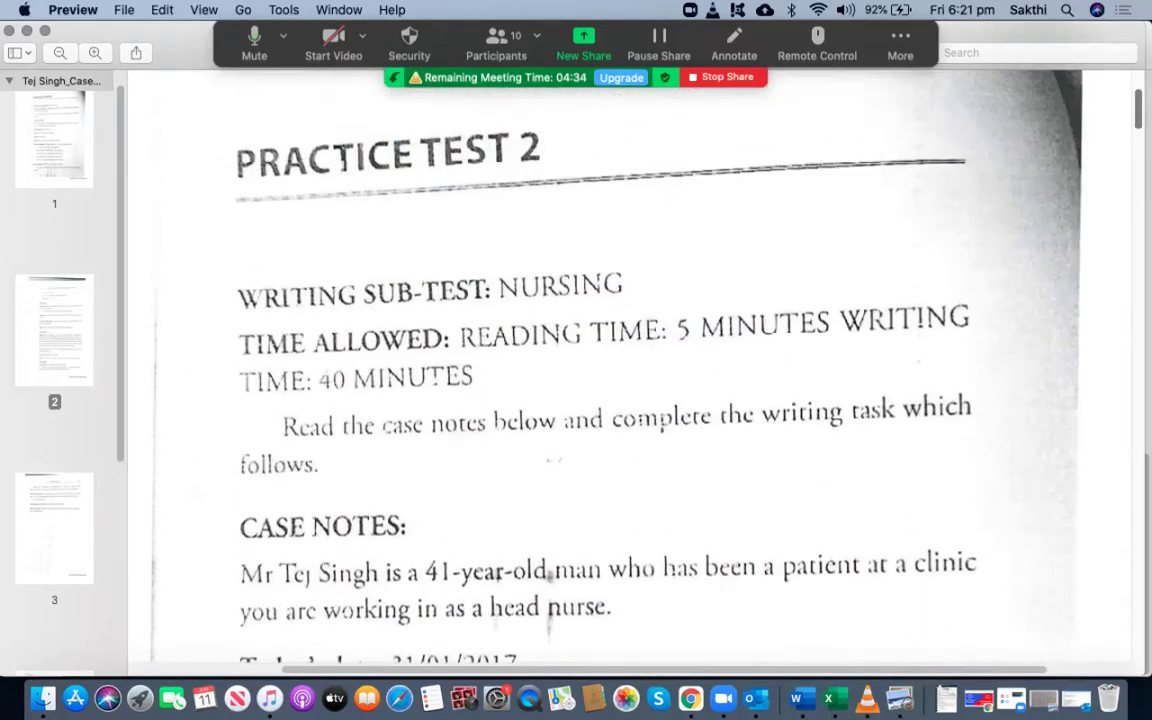
scroll(630, 370, "down", 5)
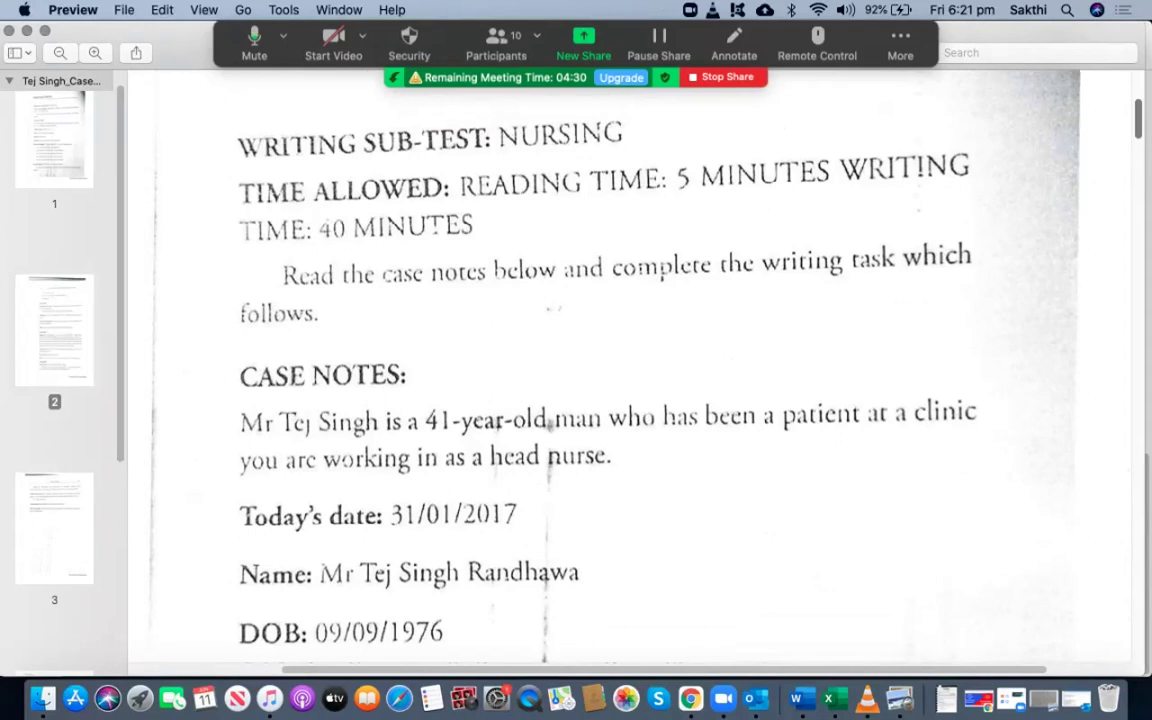
scroll(630, 370, "down", 1)
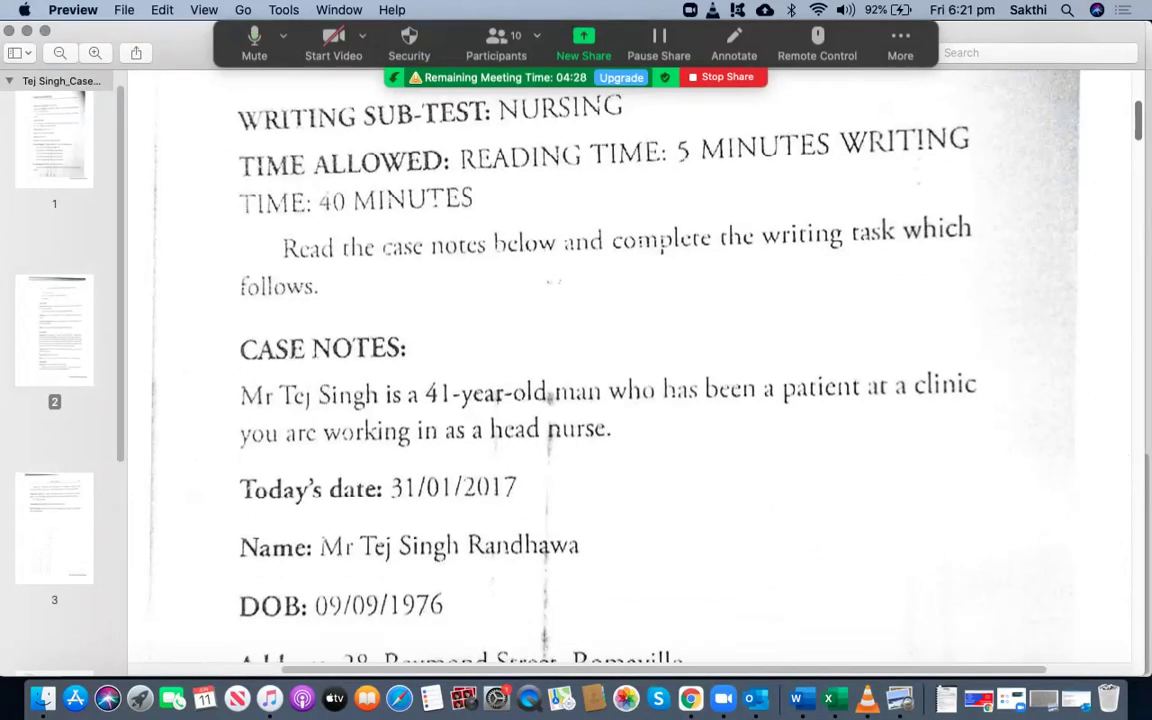
scroll(600, 370, "down", 8)
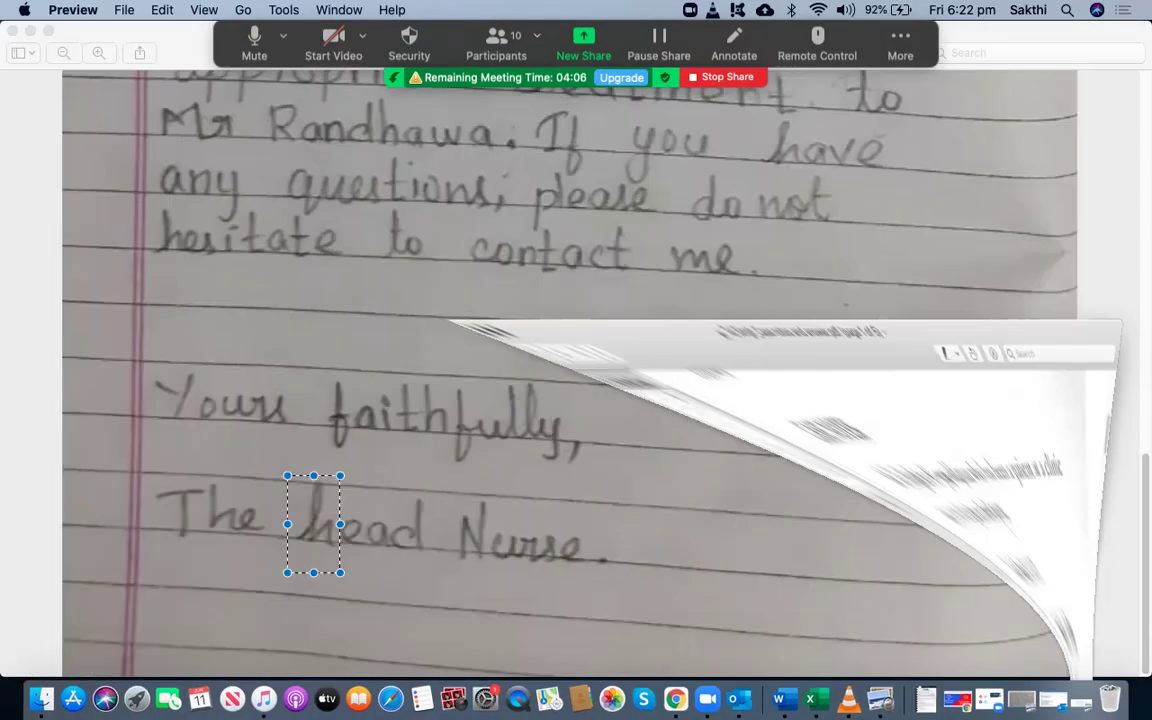
left_click(867, 465)
Scroll to the top of the handwritten letter's other page, then return to the typed case notes
key("Right")
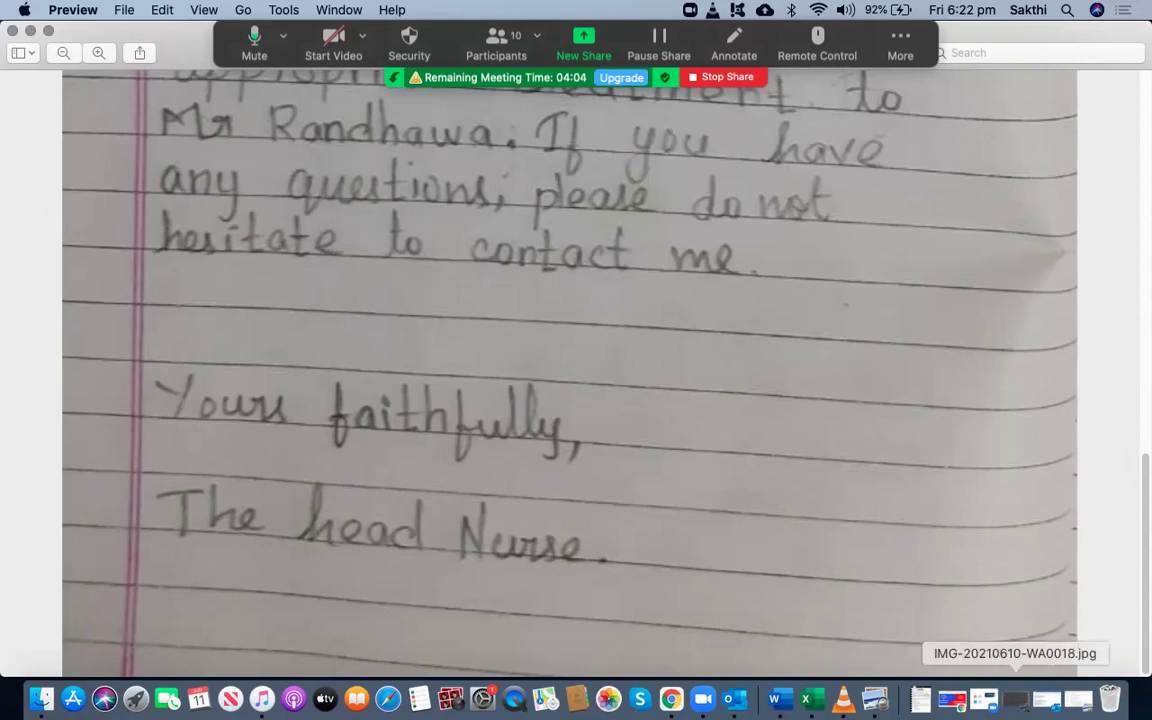
scroll(568, 372, "up", 15)
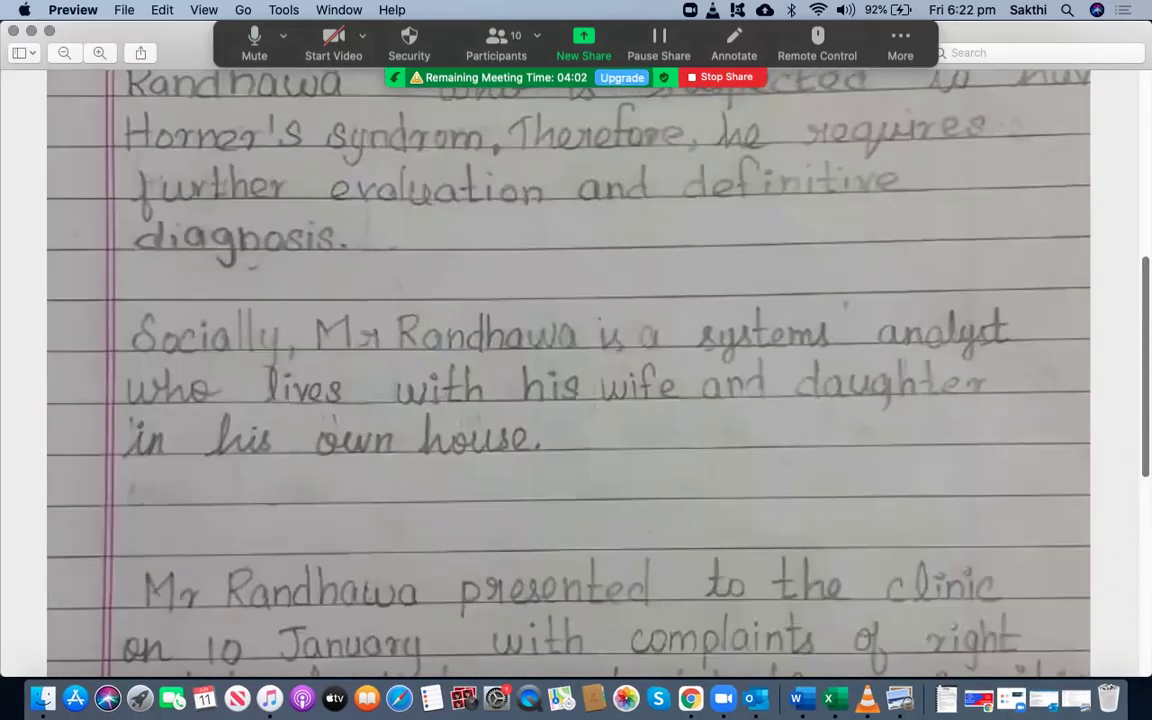
scroll(568, 372, "up", 2)
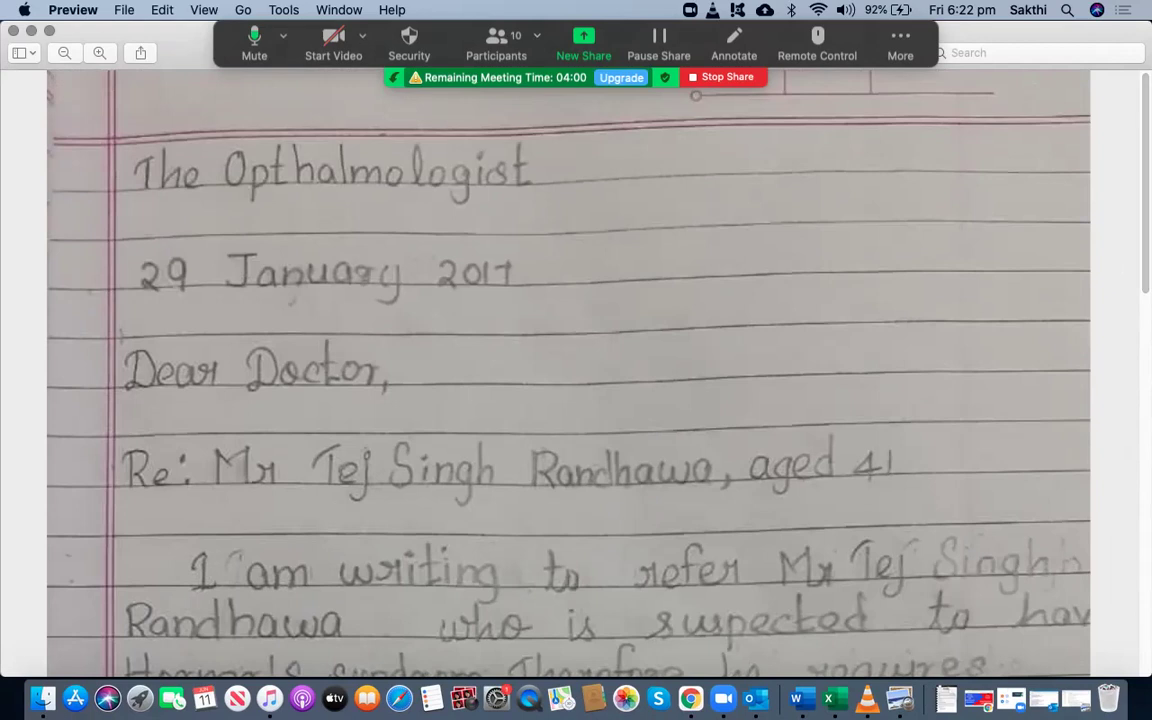
key("Right")
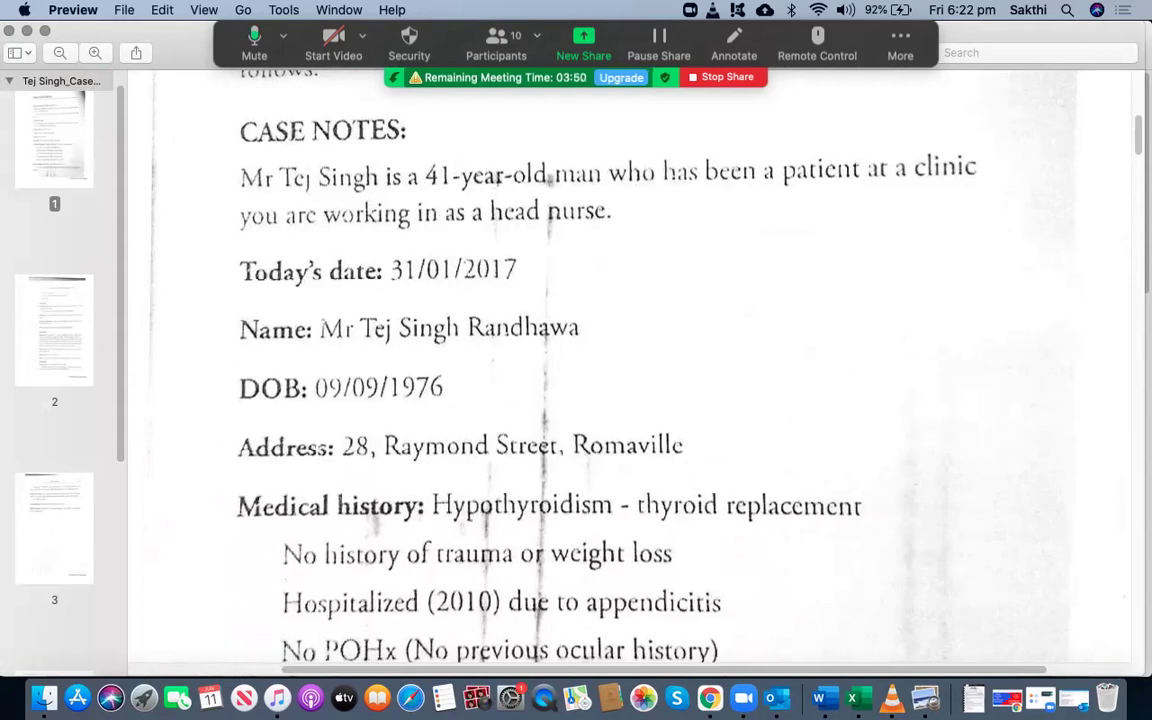
scroll(600, 380, "down", 3)
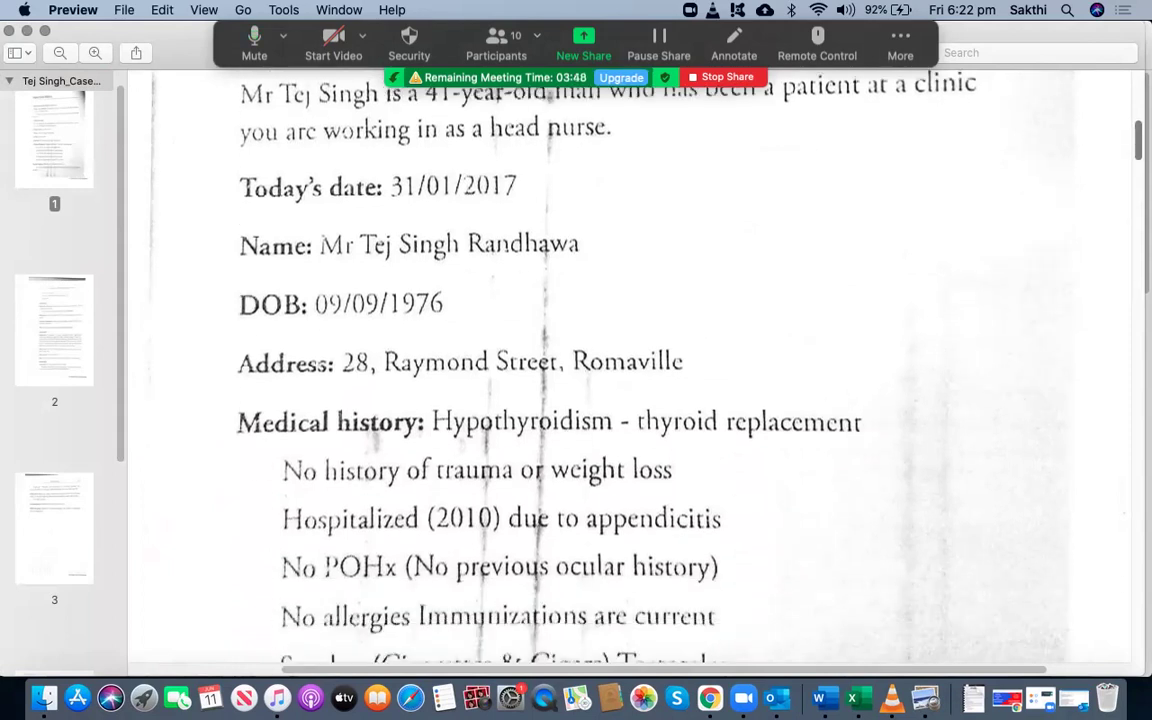
scroll(600, 380, "down", 2)
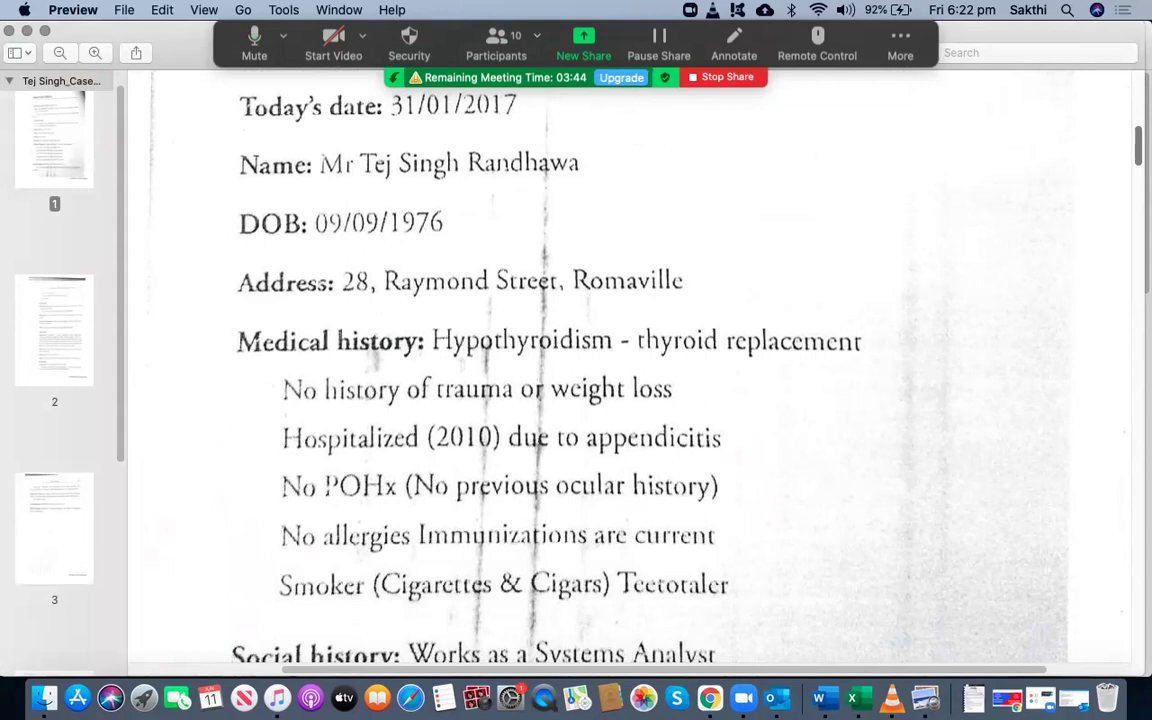
scroll(600, 380, "down", 3)
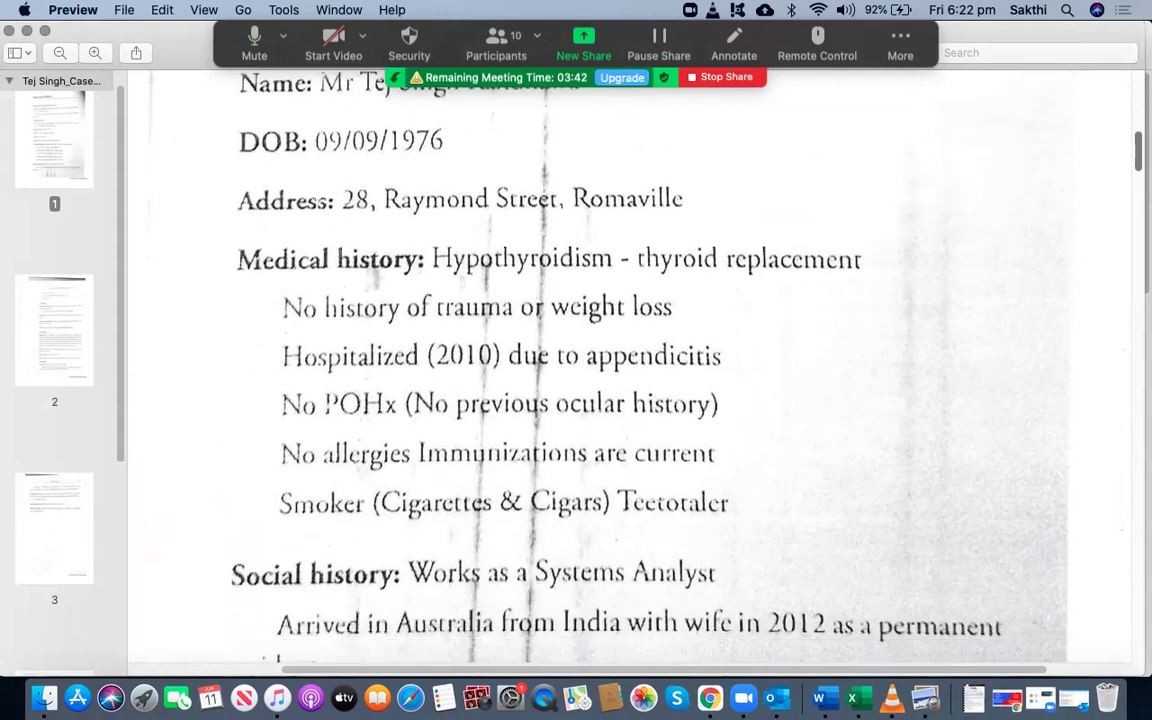
scroll(630, 370, "down", 20)
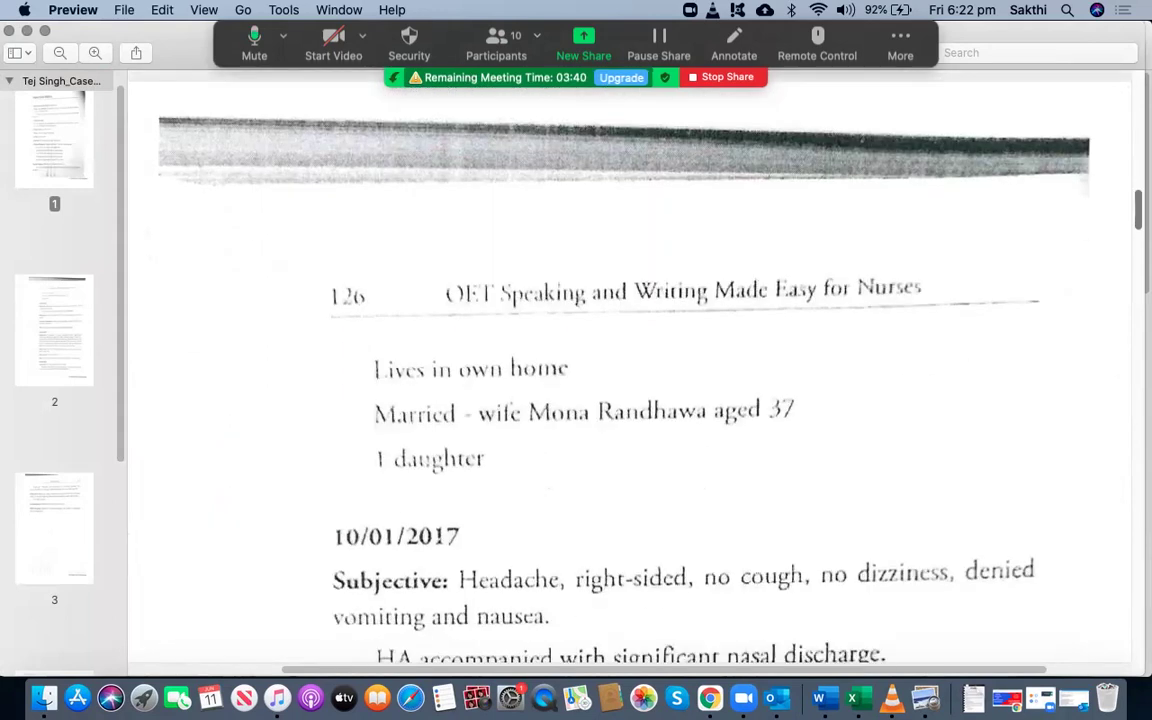
scroll(630, 370, "down", 10)
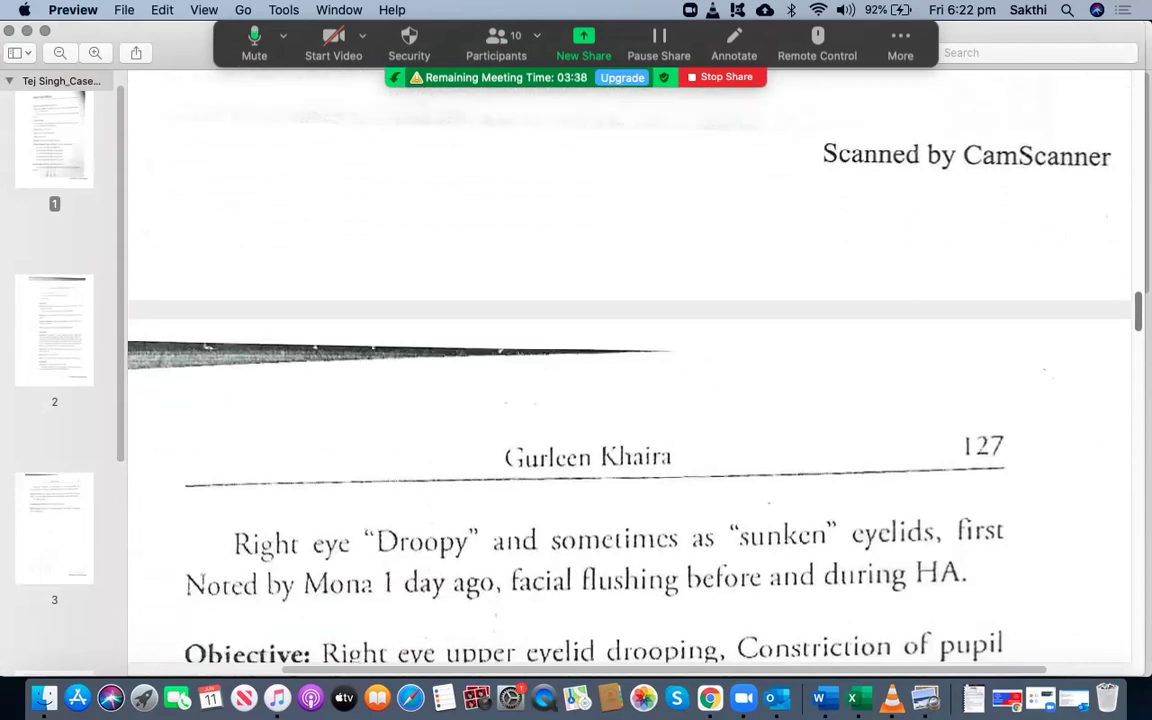
scroll(630, 370, "up", 20)
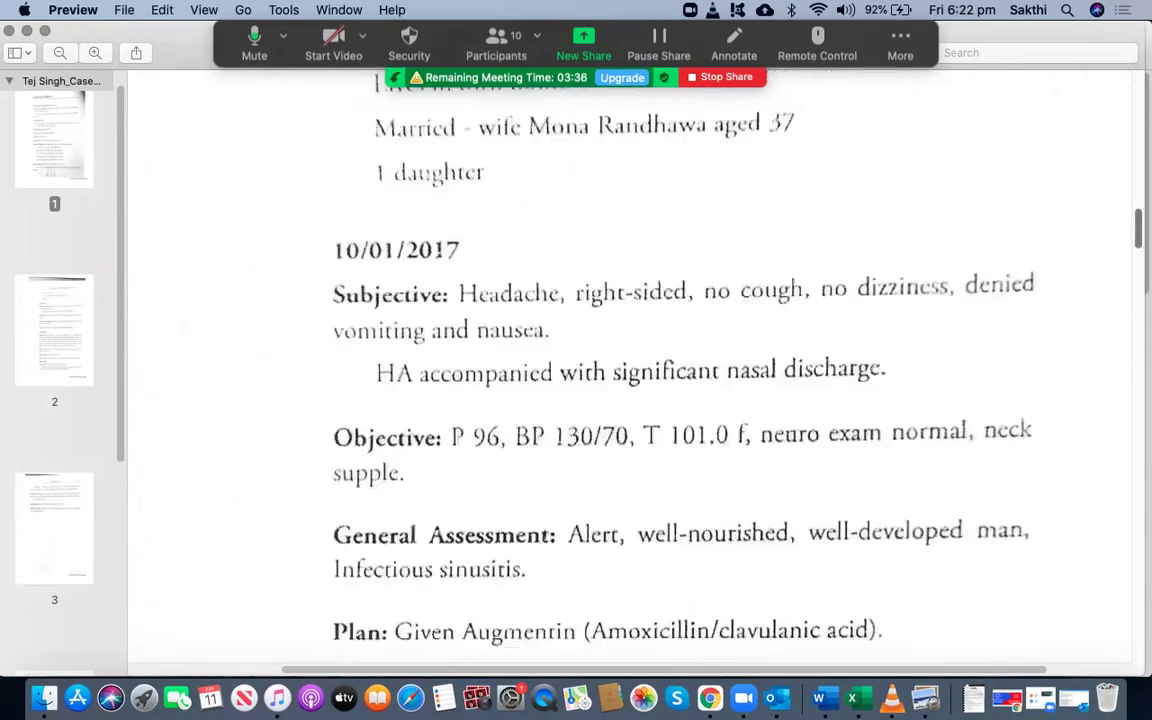
scroll(630, 370, "up", 5)
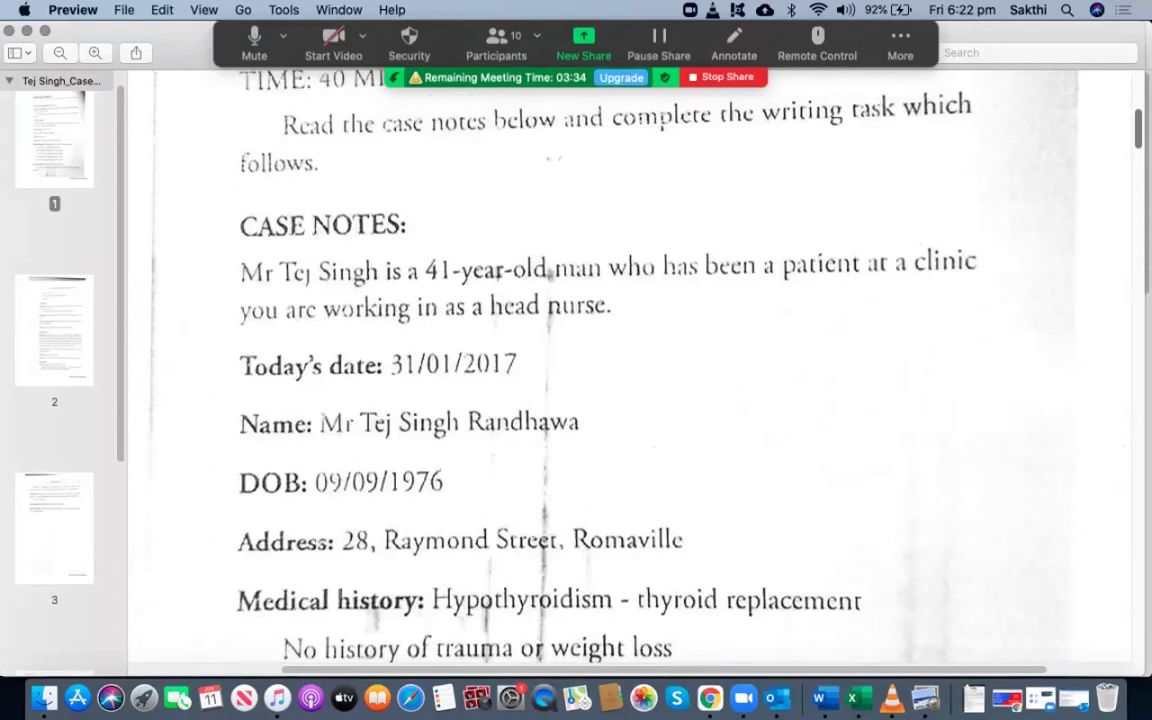
scroll(630, 370, "down", 8)
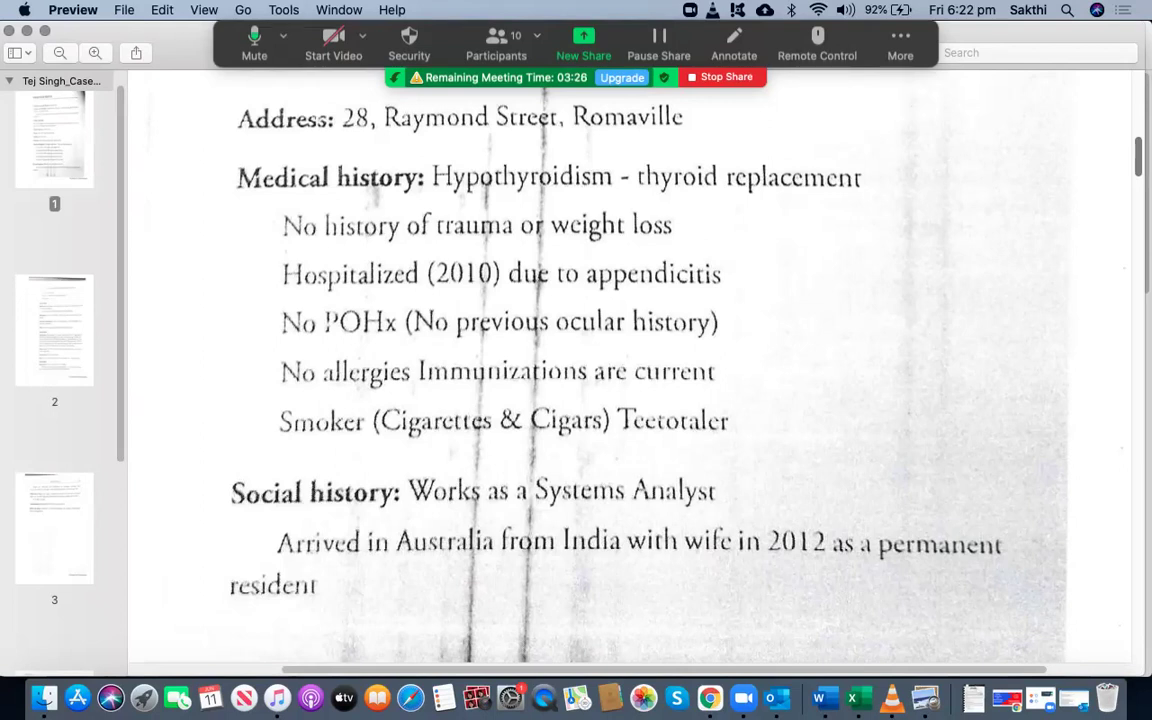
scroll(618, 333, "down", 2)
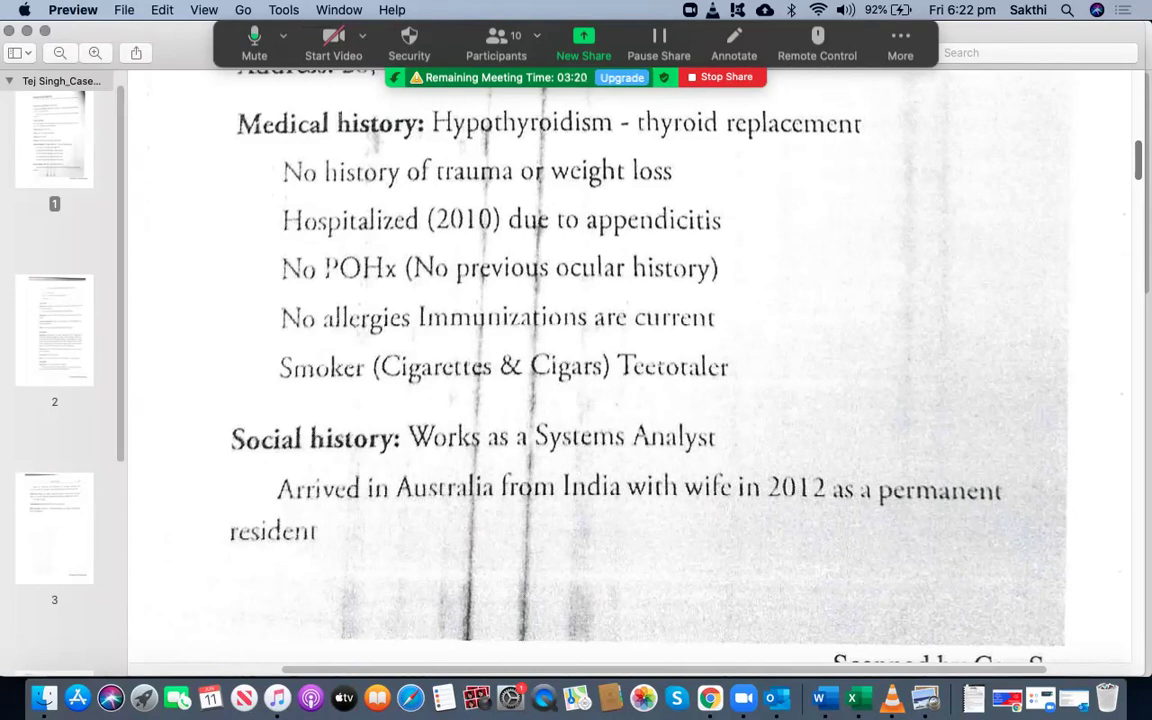
scroll(618, 333, "down", 1)
scroll(618, 333, "down", 1)
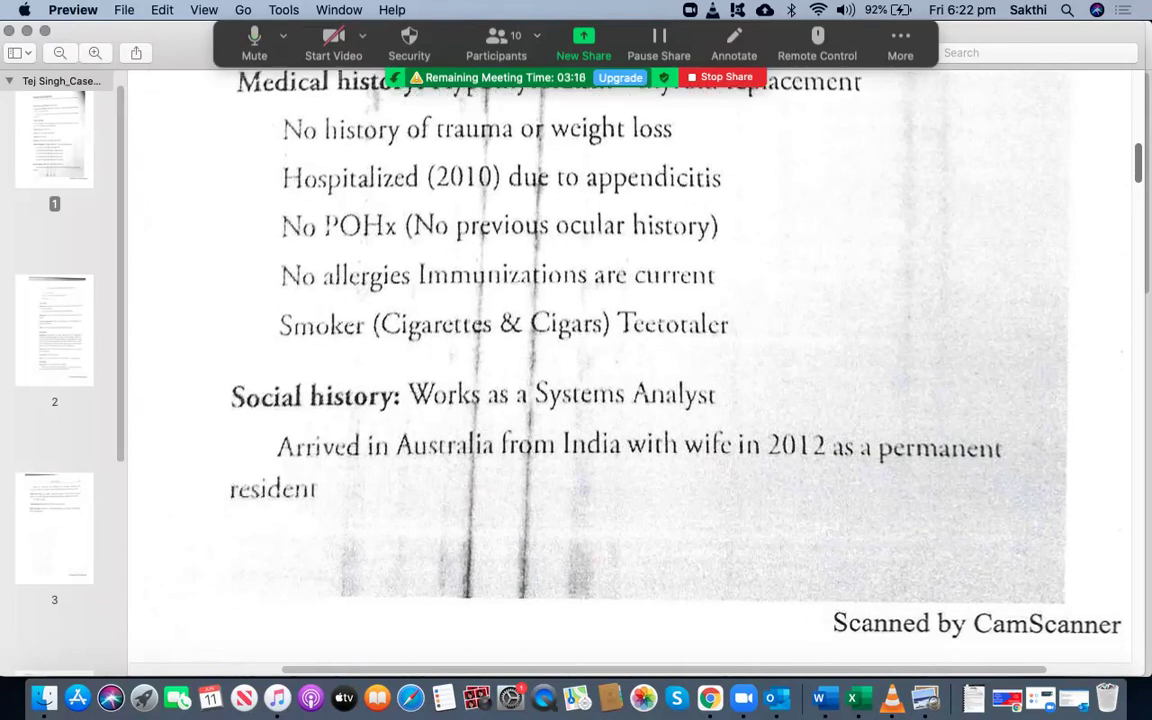
scroll(618, 333, "down", 5)
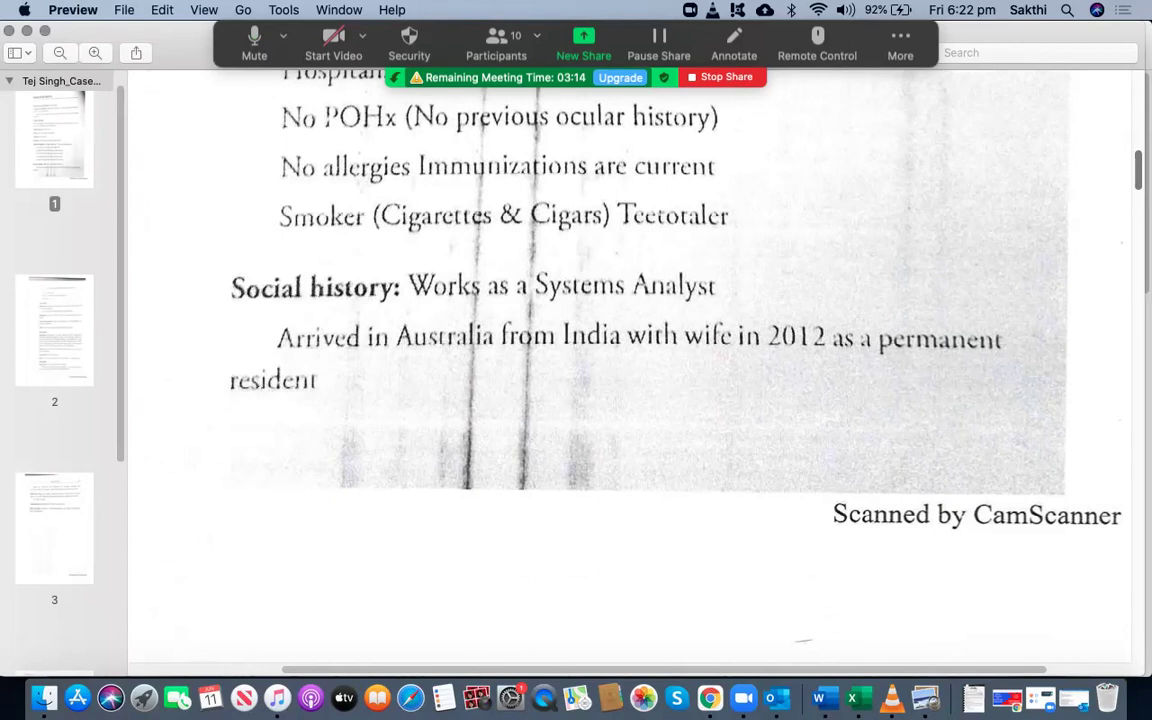
scroll(618, 333, "down", 3)
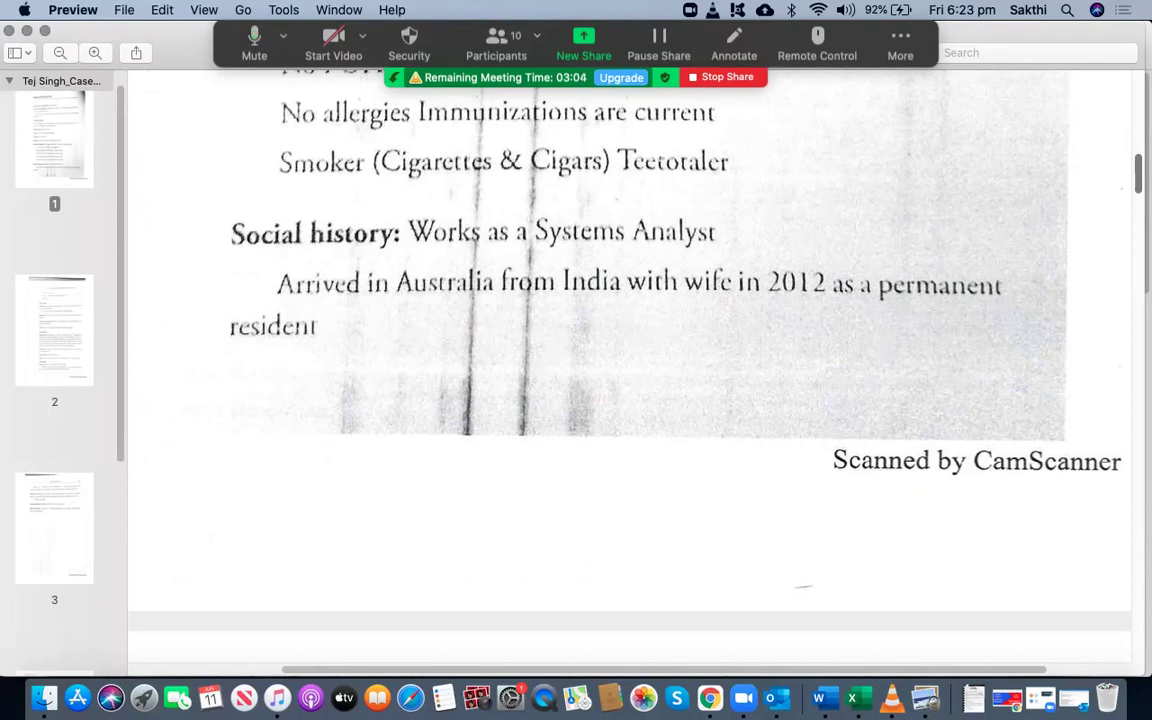
scroll(630, 370, "down", 2)
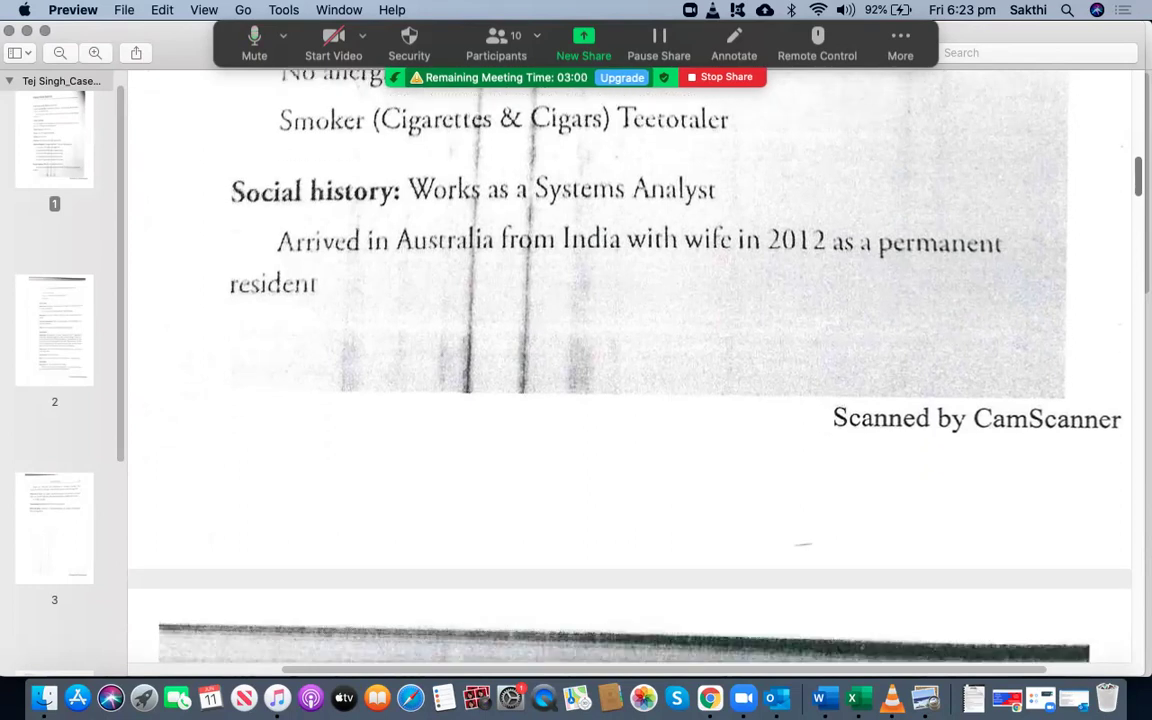
scroll(630, 370, "down", 3)
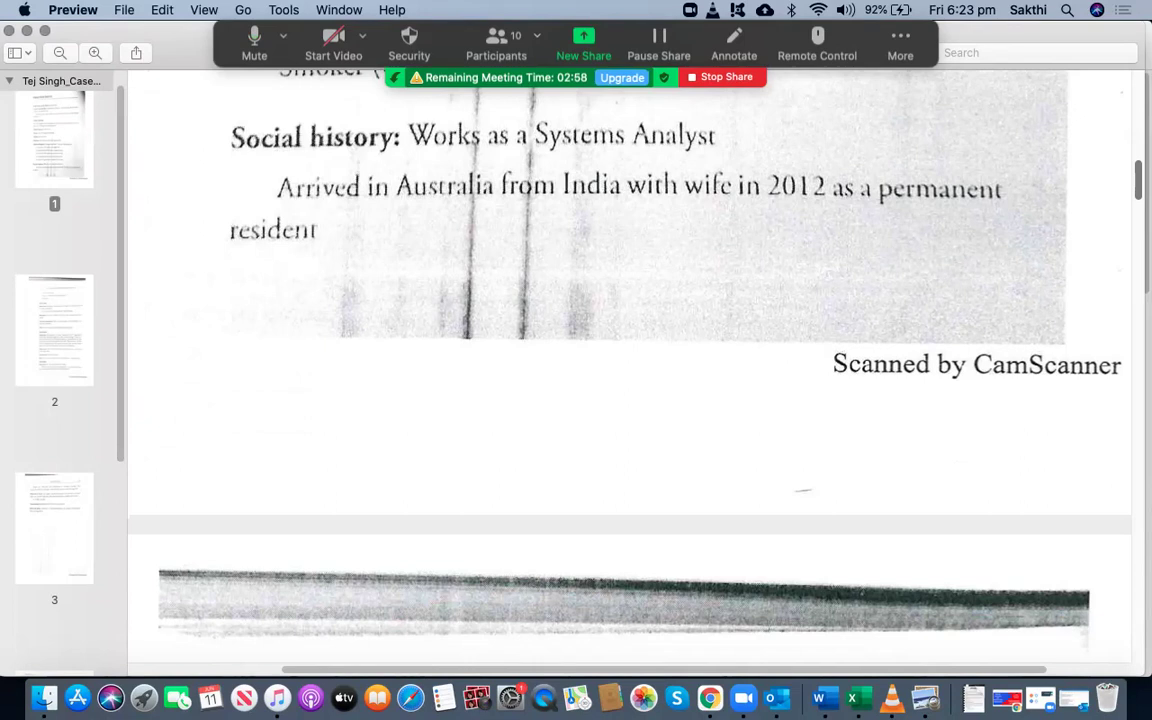
scroll(630, 370, "down", 10)
scroll(630, 370, "down", 6)
scroll(630, 370, "up", 6)
scroll(630, 370, "down", 2)
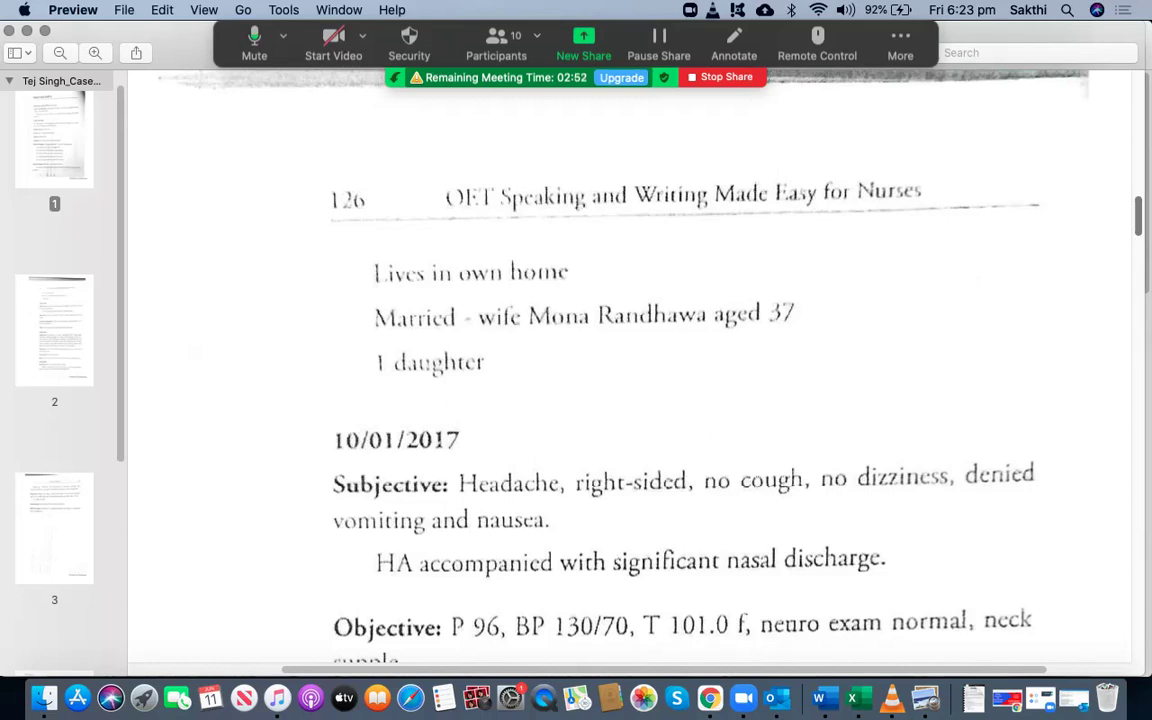
Scroll through the 24/01/2017 and 29/01/2017 case-note entries to the bottom of the page
scroll(630, 370, "down", 5)
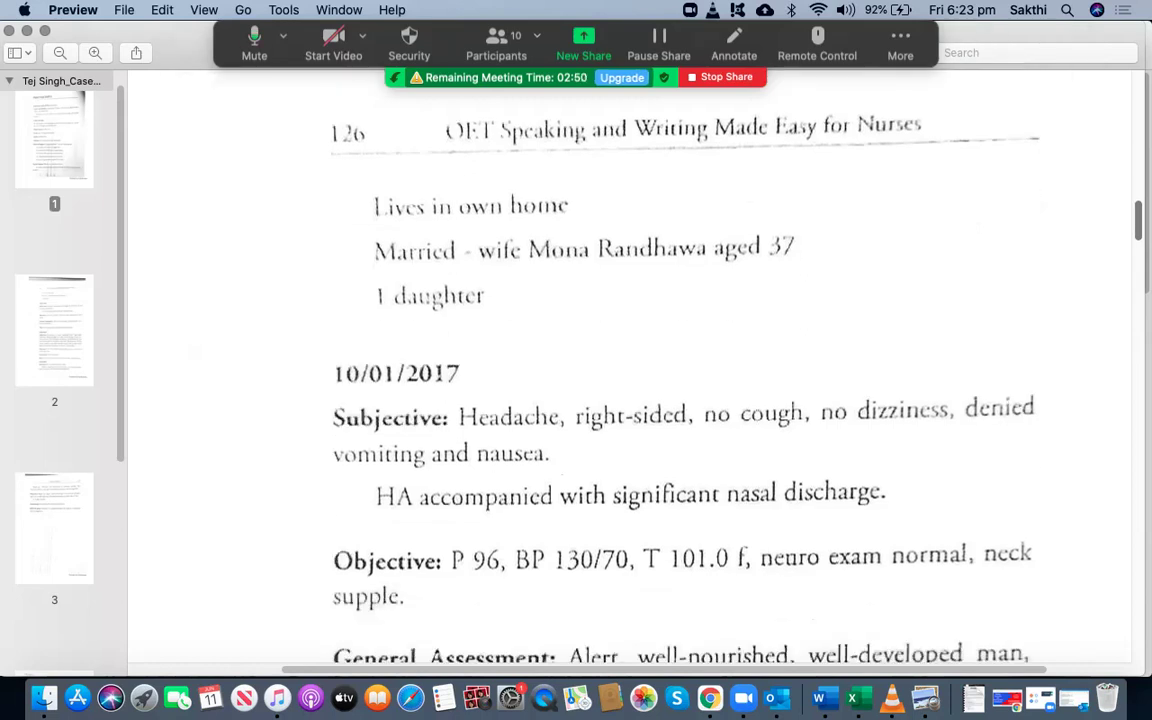
scroll(675, 563, "down", 3)
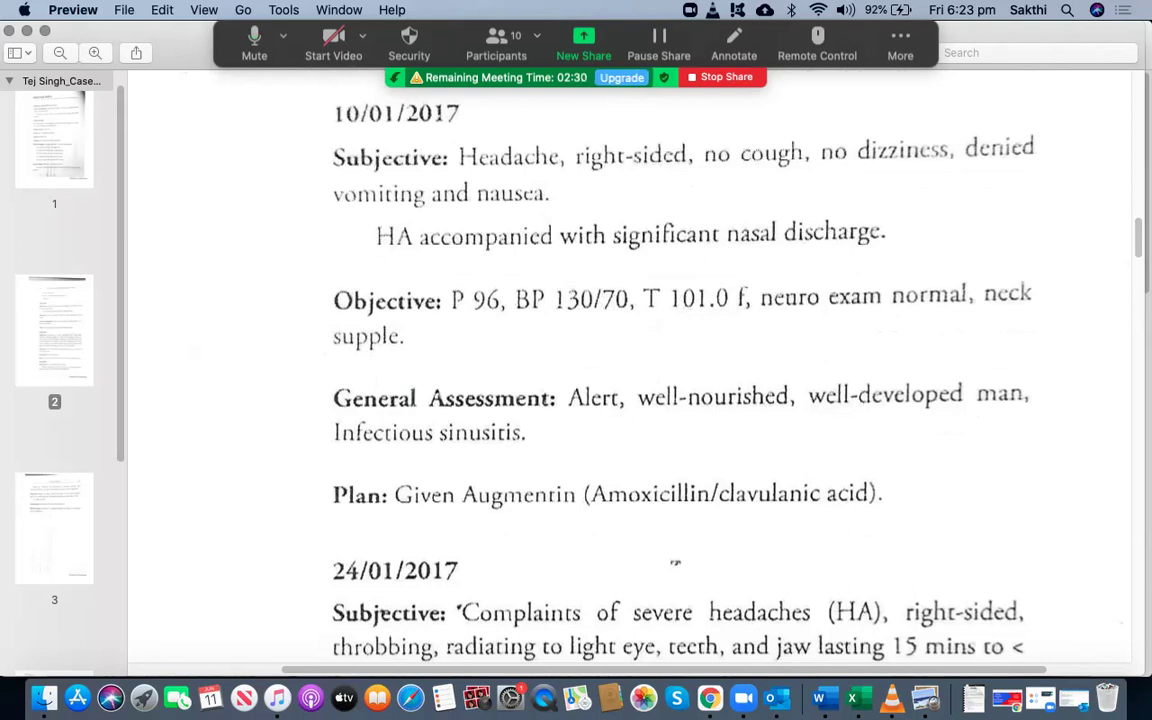
scroll(630, 370, "down", 1)
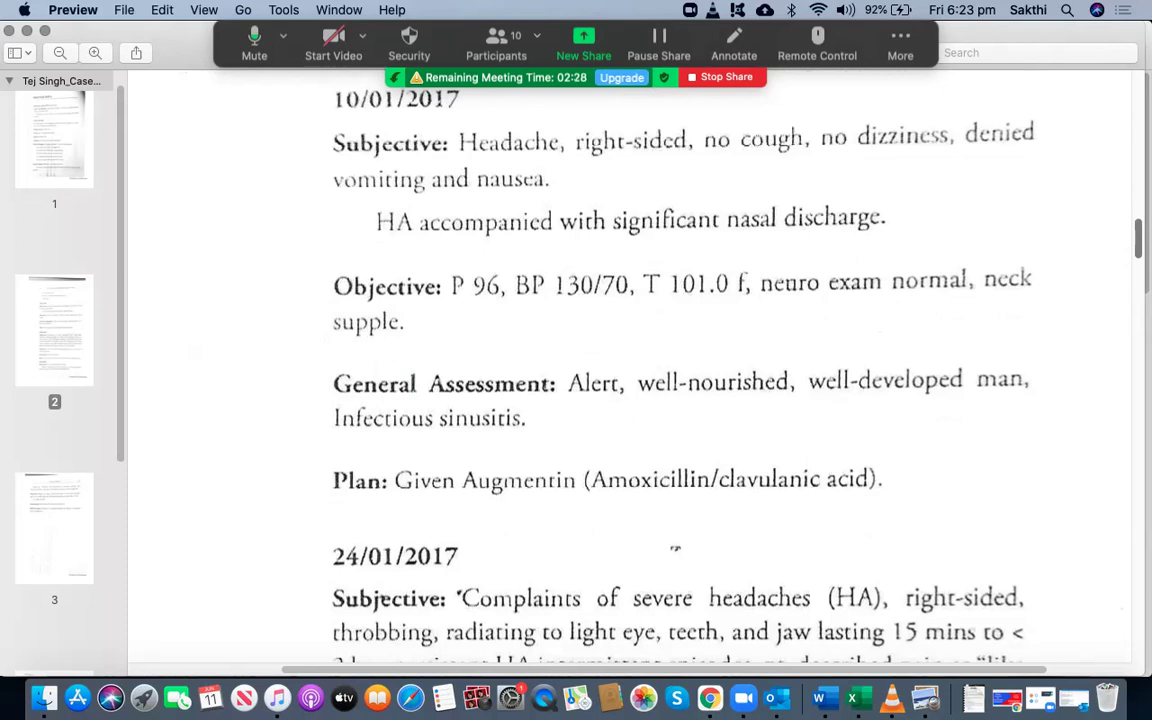
scroll(630, 370, "down", 3)
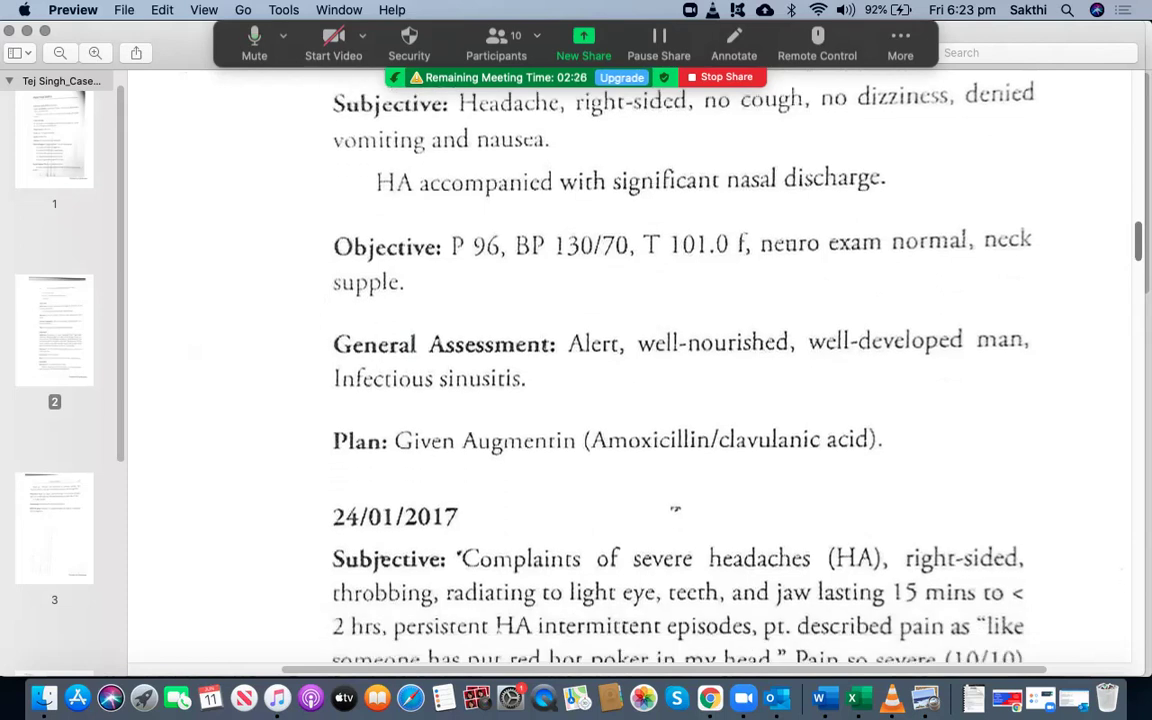
scroll(630, 370, "down", 8)
scroll(630, 370, "down", 1)
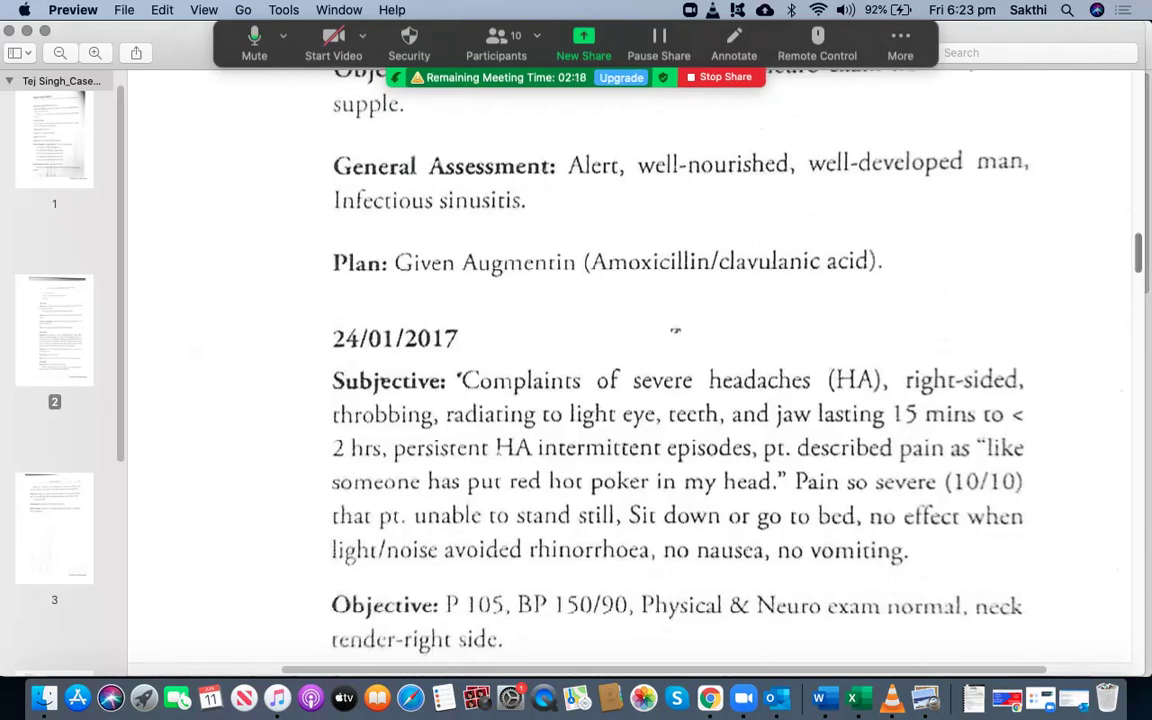
scroll(680, 400, "down", 4)
scroll(630, 370, "down", 3)
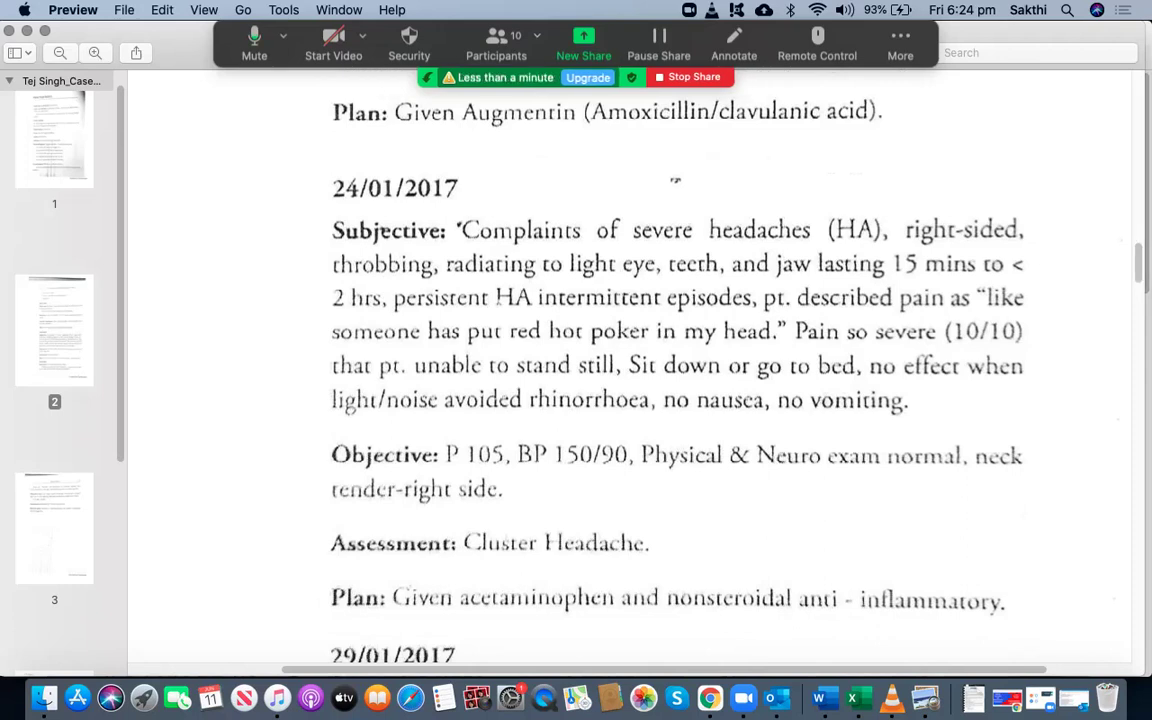
scroll(676, 360, "down", 5)
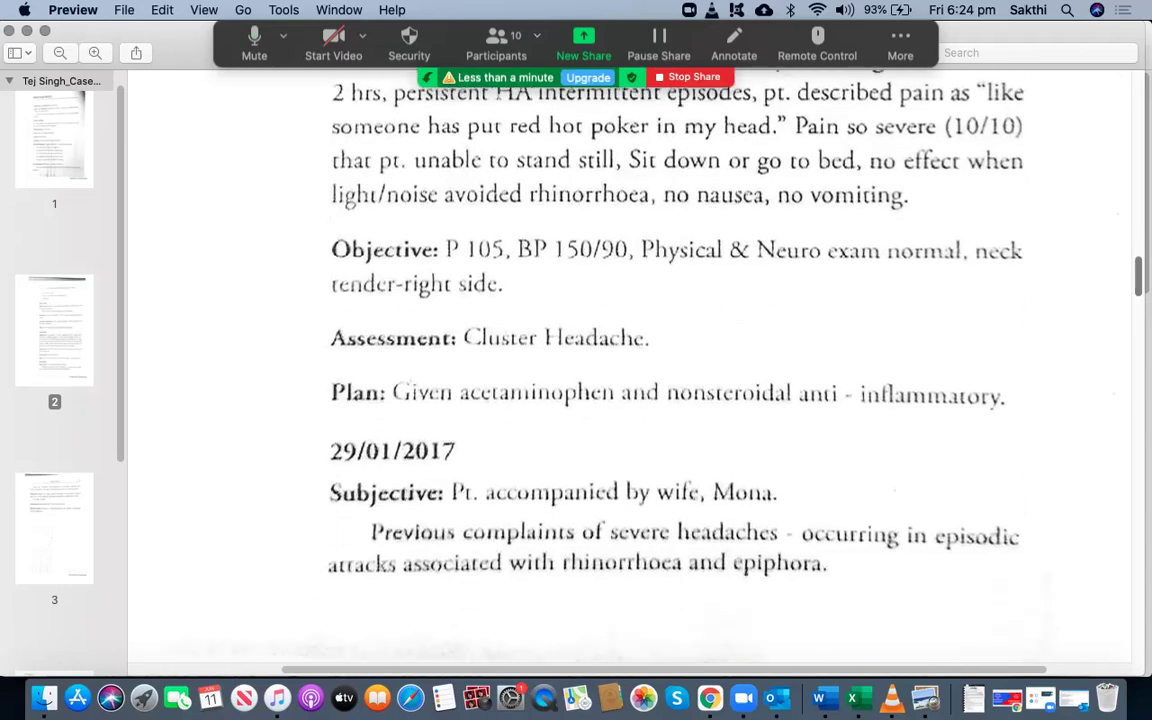
scroll(676, 360, "down", 3)
scroll(676, 360, "down", 1)
scroll(676, 360, "up", 3)
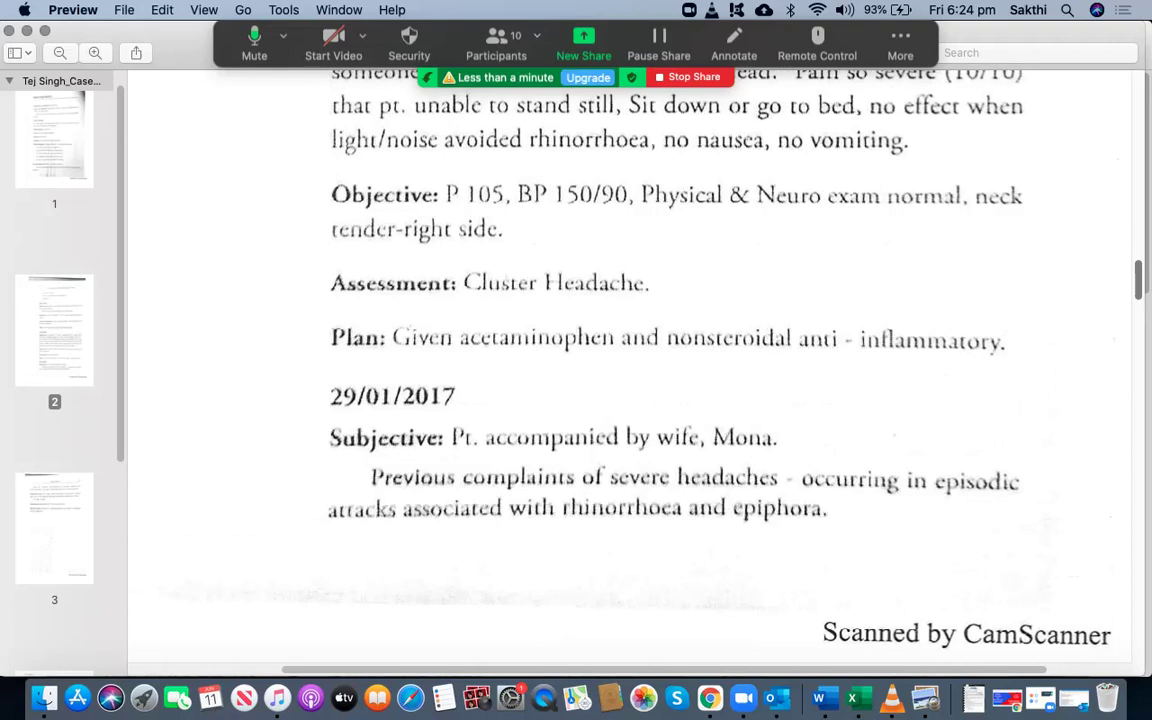
scroll(676, 360, "down", 3)
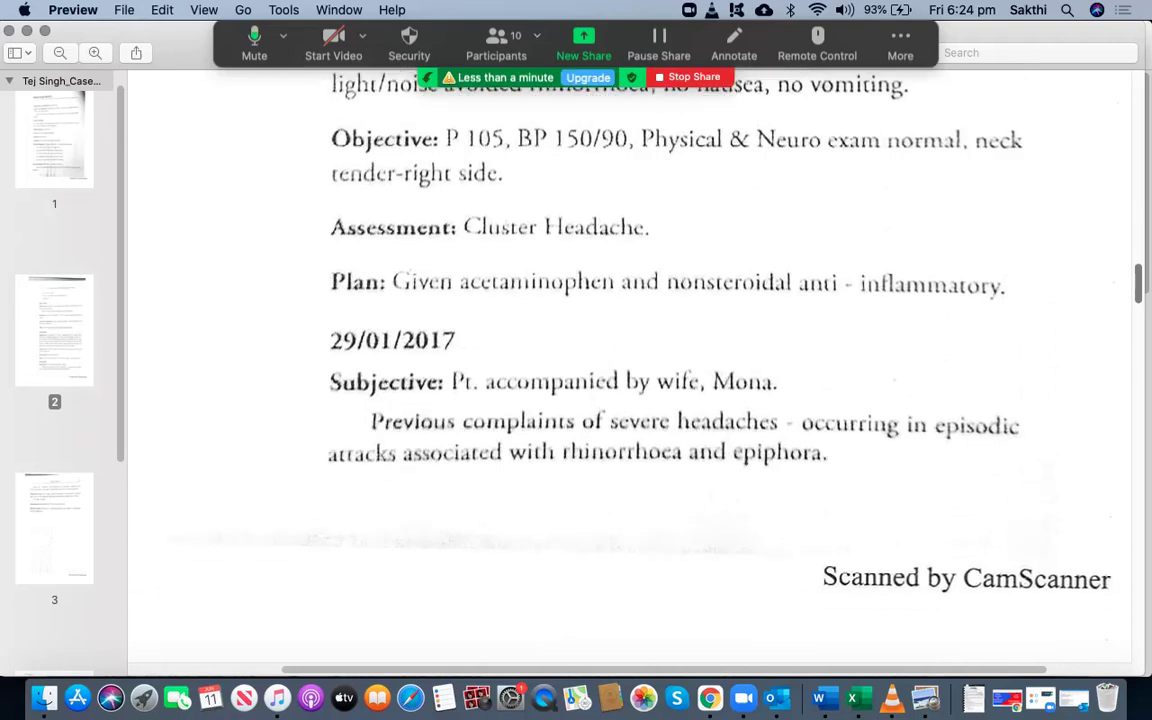
scroll(676, 360, "up", 4)
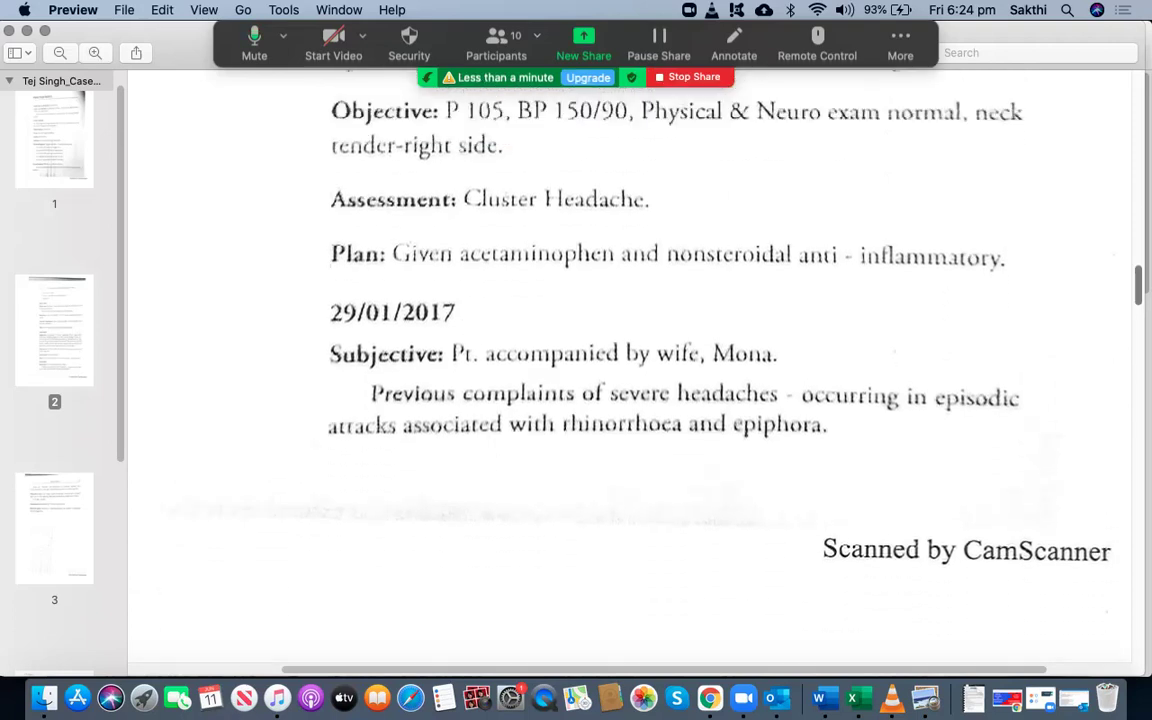
scroll(676, 360, "down", 4)
scroll(676, 360, "down", 1)
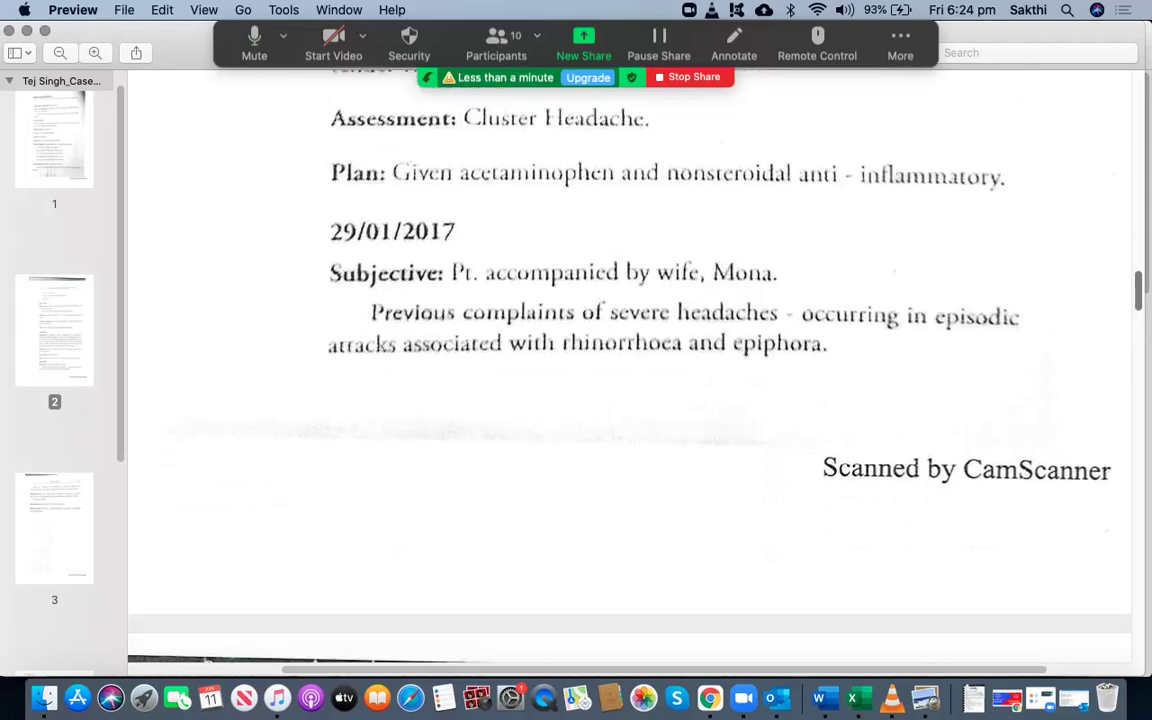
scroll(676, 360, "down", 2)
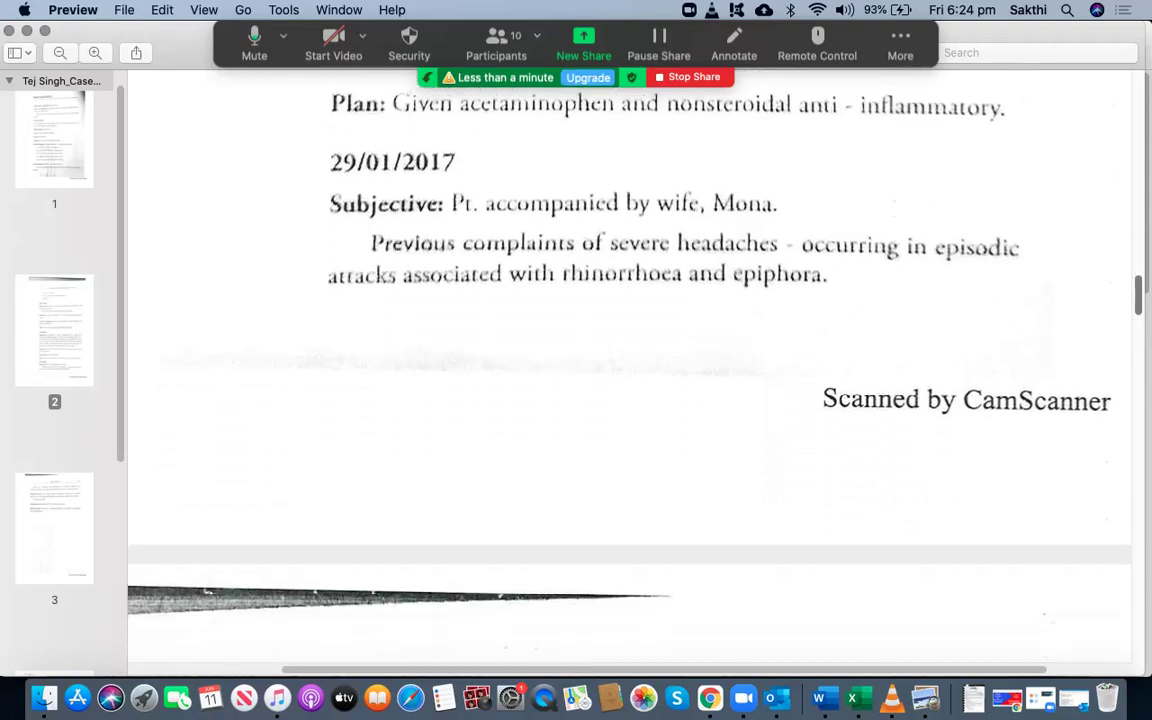
scroll(676, 360, "down", 4)
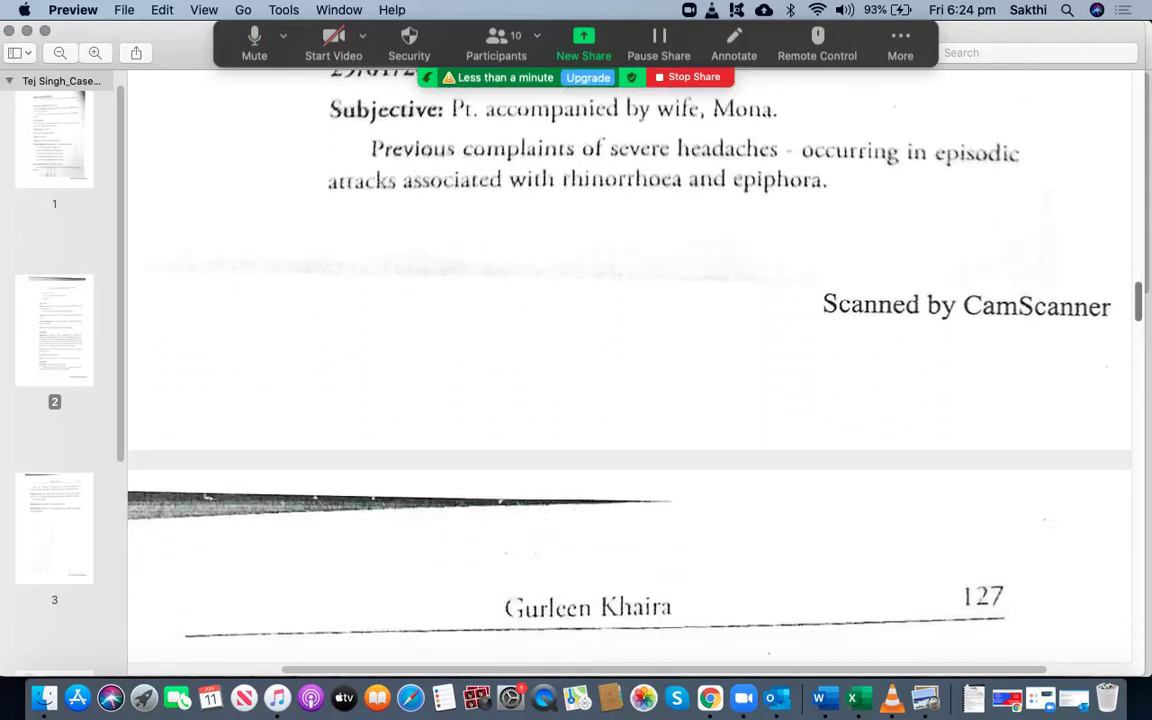
Scroll down to the Horner's syndrome assessment and ophthalmologist referral, then back up to page 1's medical history
scroll(676, 360, "down", 8)
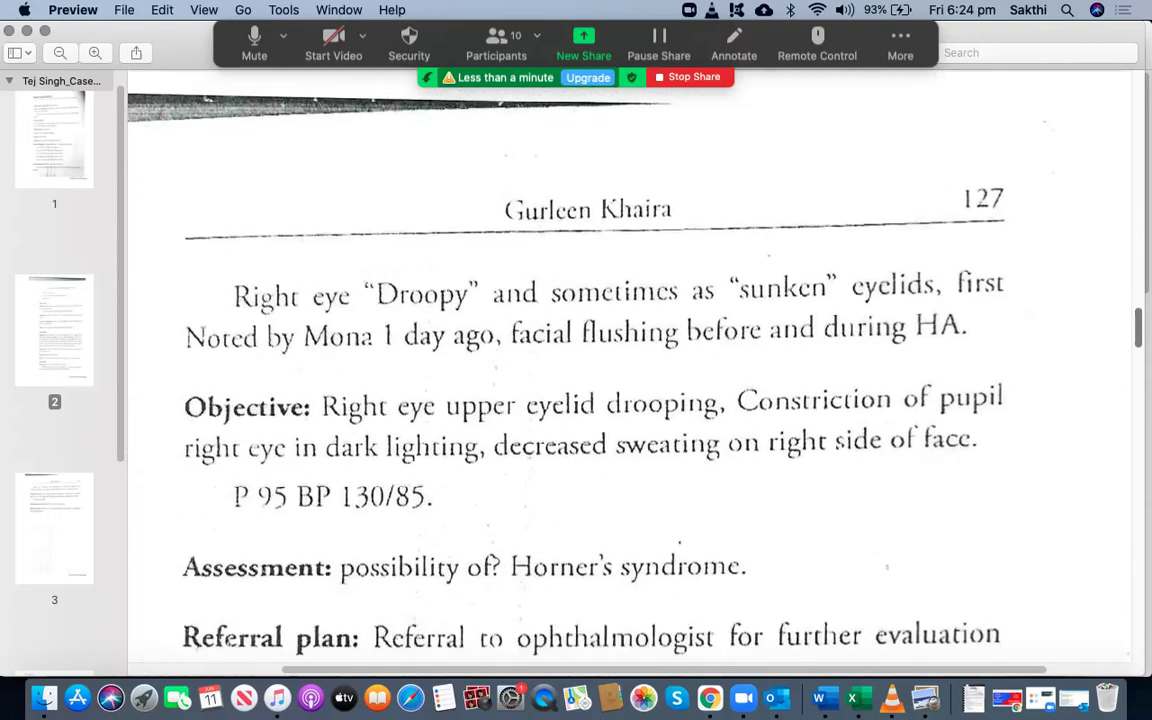
scroll(676, 360, "down", 1)
scroll(676, 360, "down", 2)
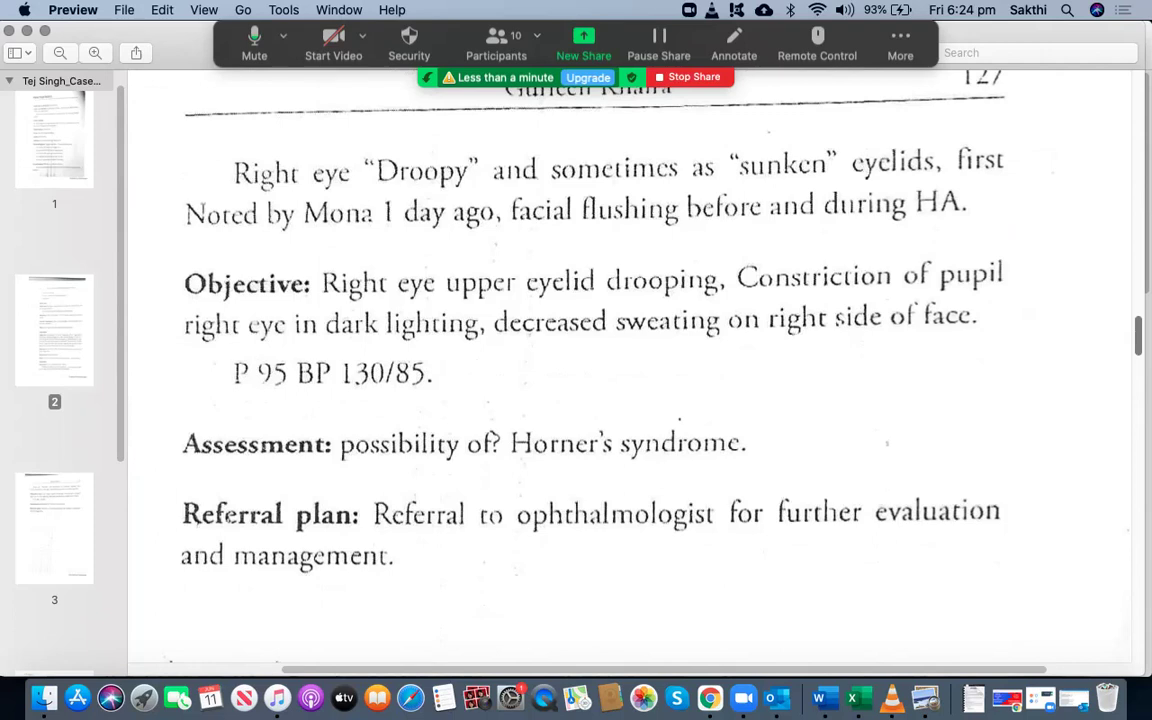
scroll(640, 360, "down", 2)
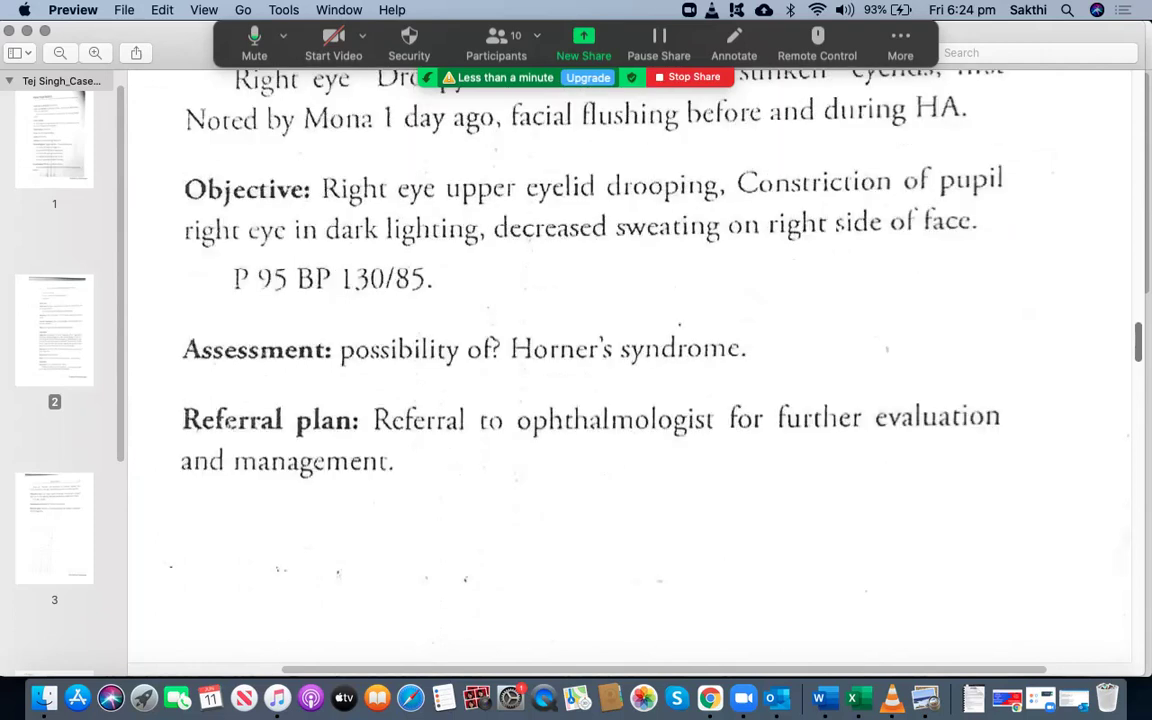
scroll(640, 360, "down", 2)
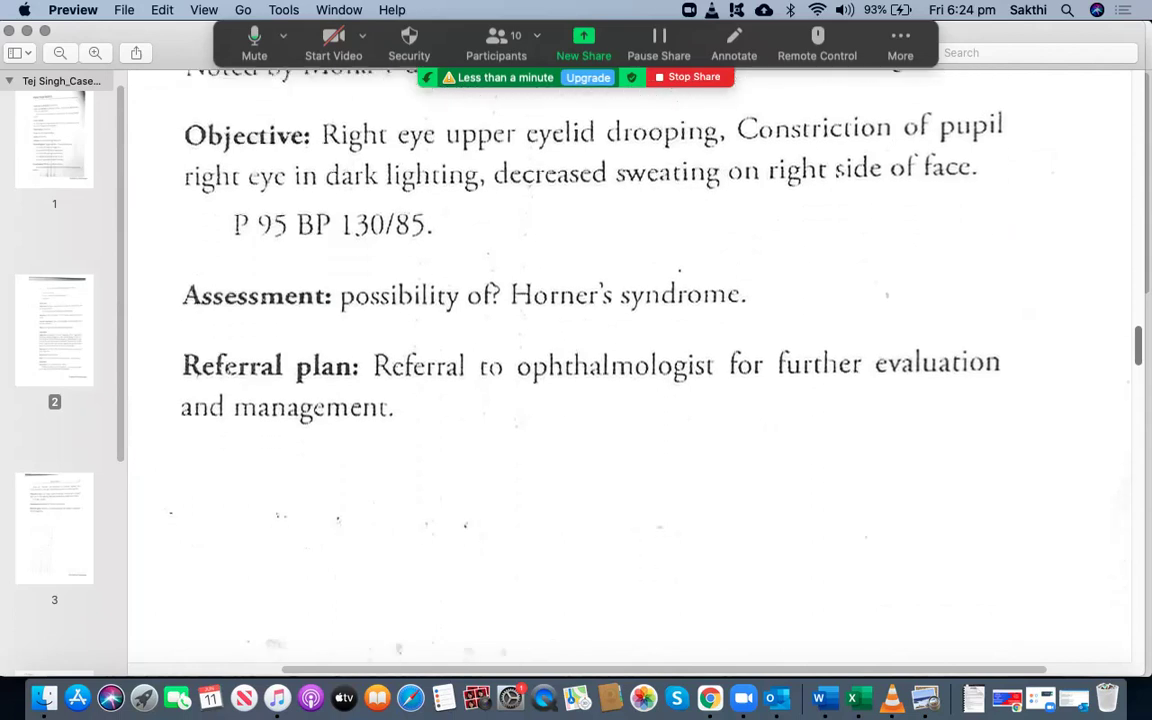
scroll(640, 360, "down", 4)
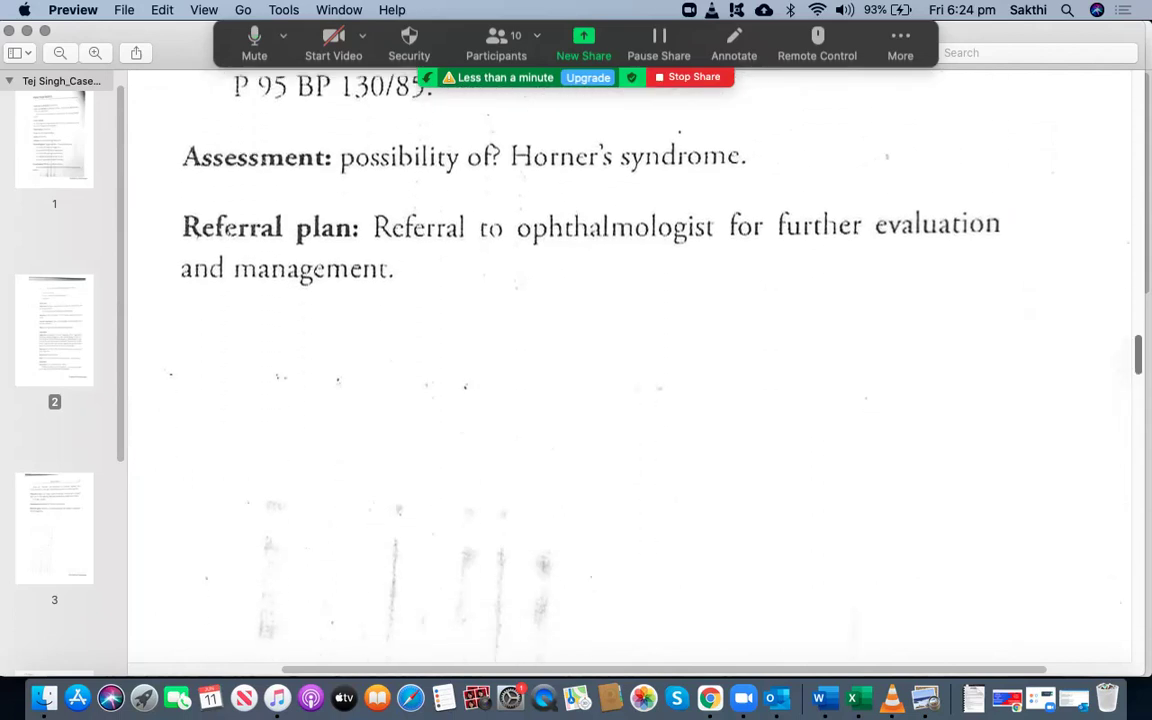
scroll(640, 360, "up", 15)
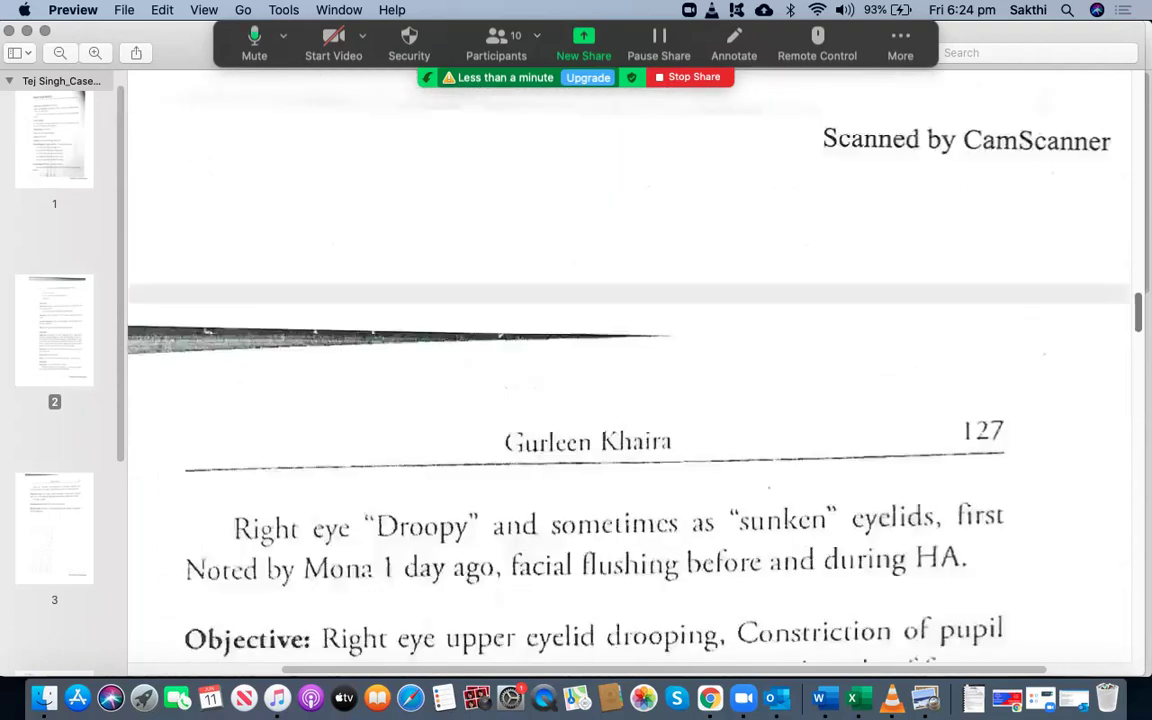
scroll(640, 360, "up", 4)
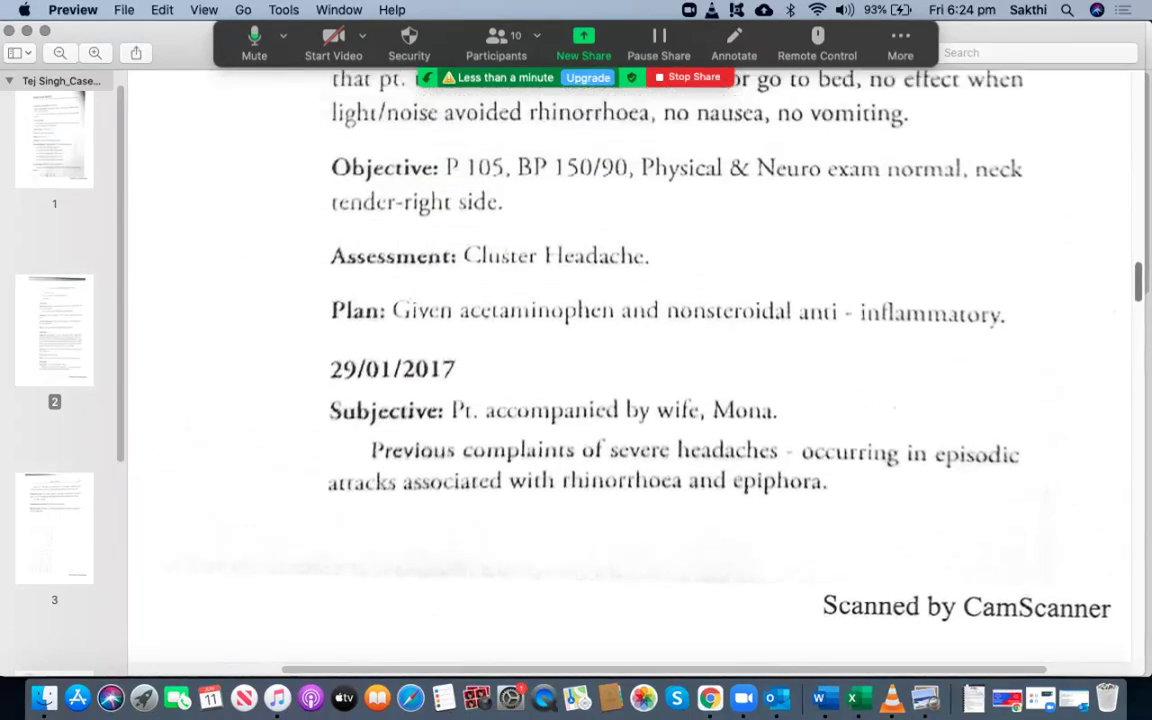
scroll(640, 360, "up", 15)
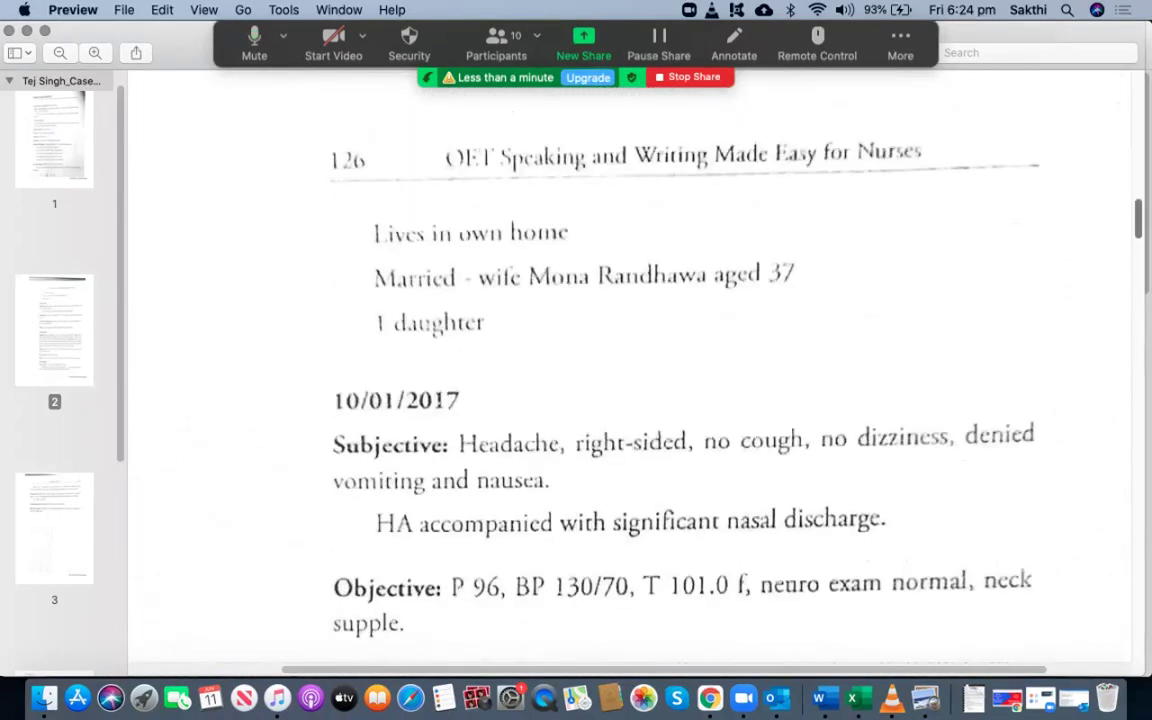
scroll(640, 360, "up", 1)
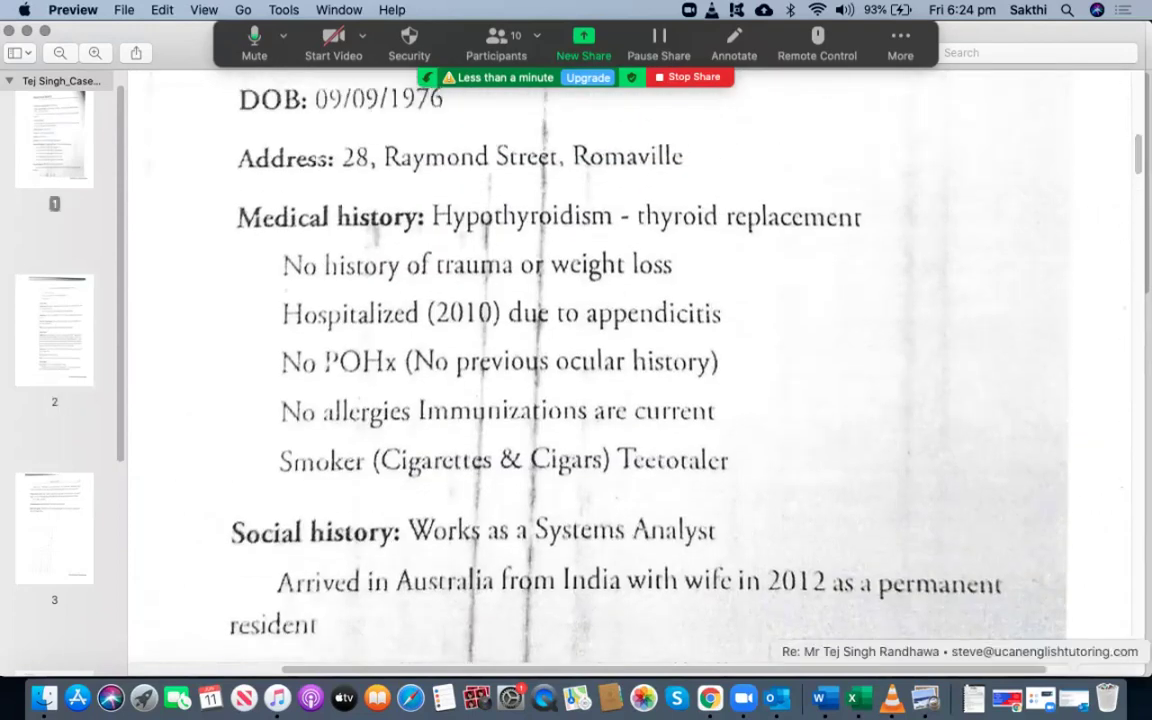
Finish Assessment point 10: 'All relevant case notes were included, well done.'
key("super+Tab")
type("all relevant ca")
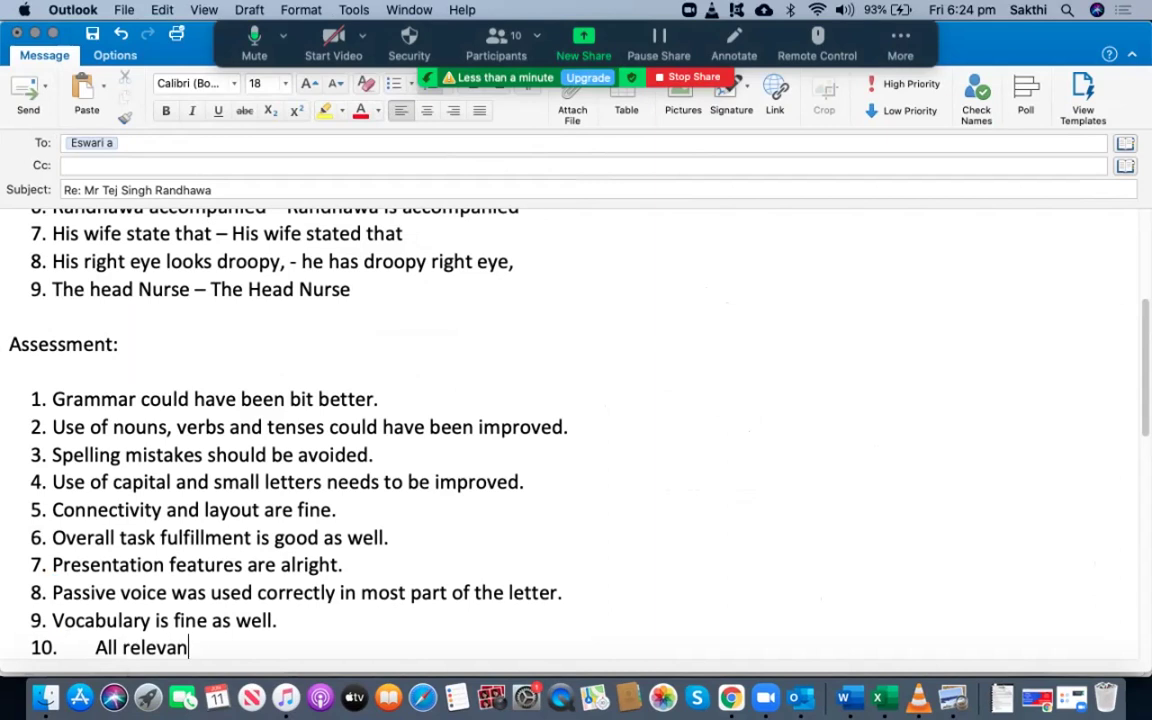
type("se notes we")
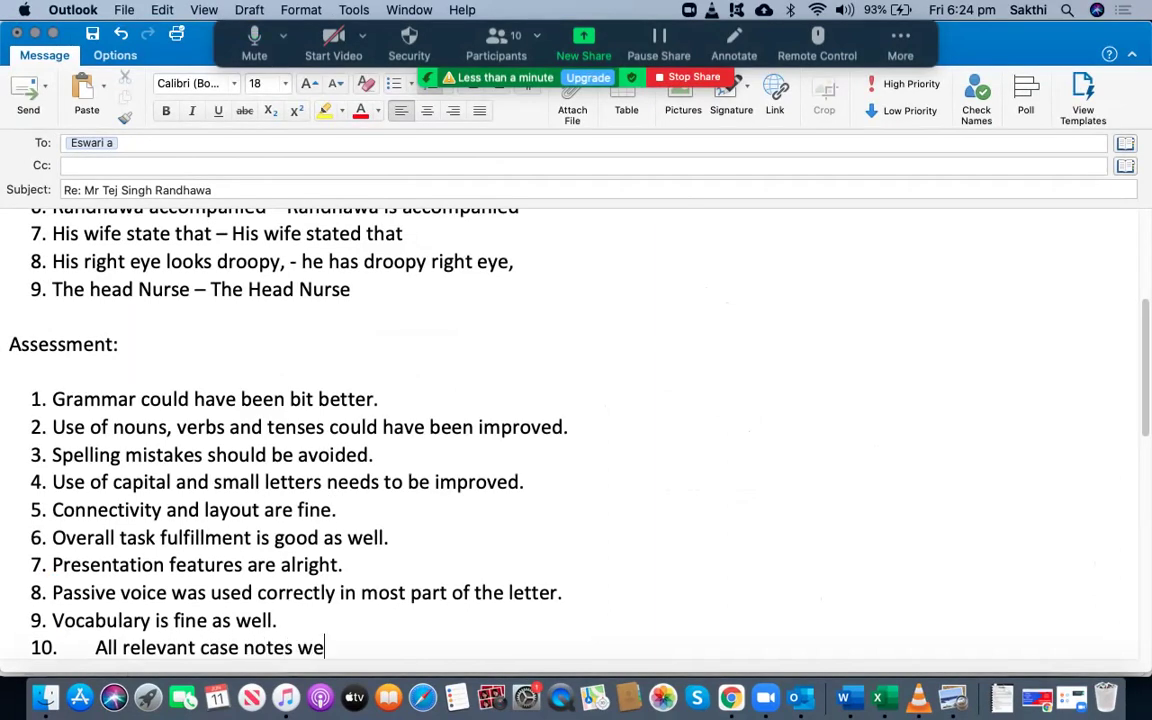
type("re included, w")
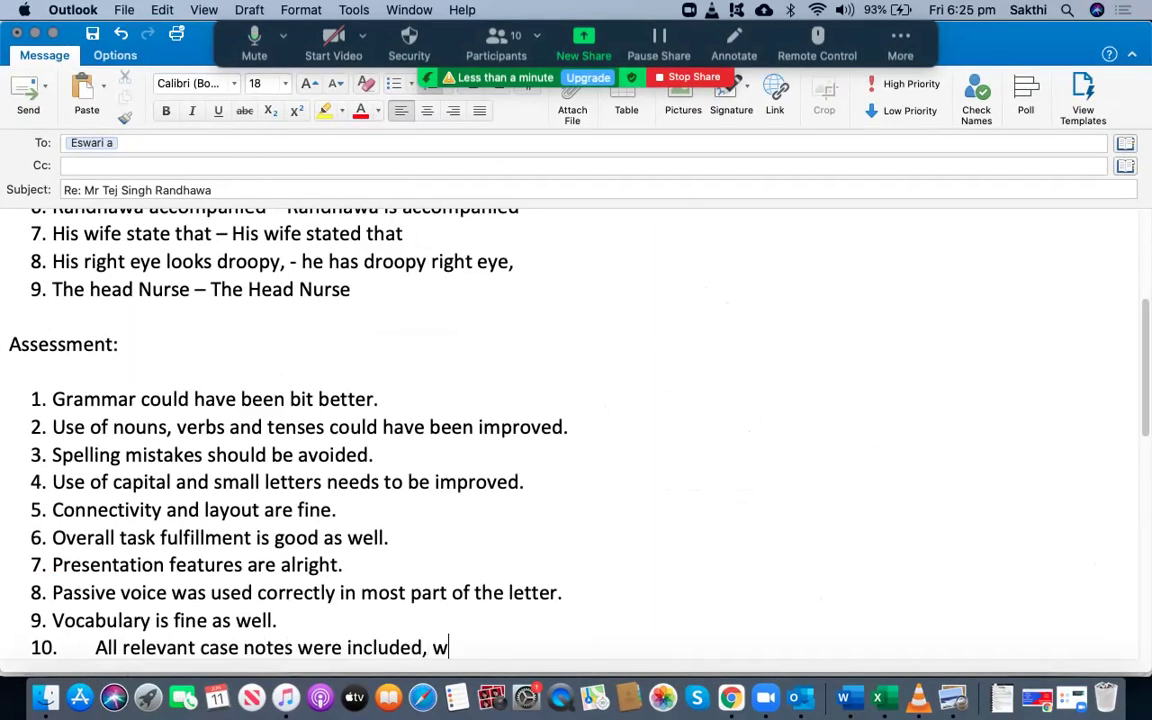
type("ell donme")
key("BackSpace")
key("BackSpace")
type("e.")
Start an unnumbered 'Expected score:' line below the Assessment list
key("Return")
key("BackSpace")
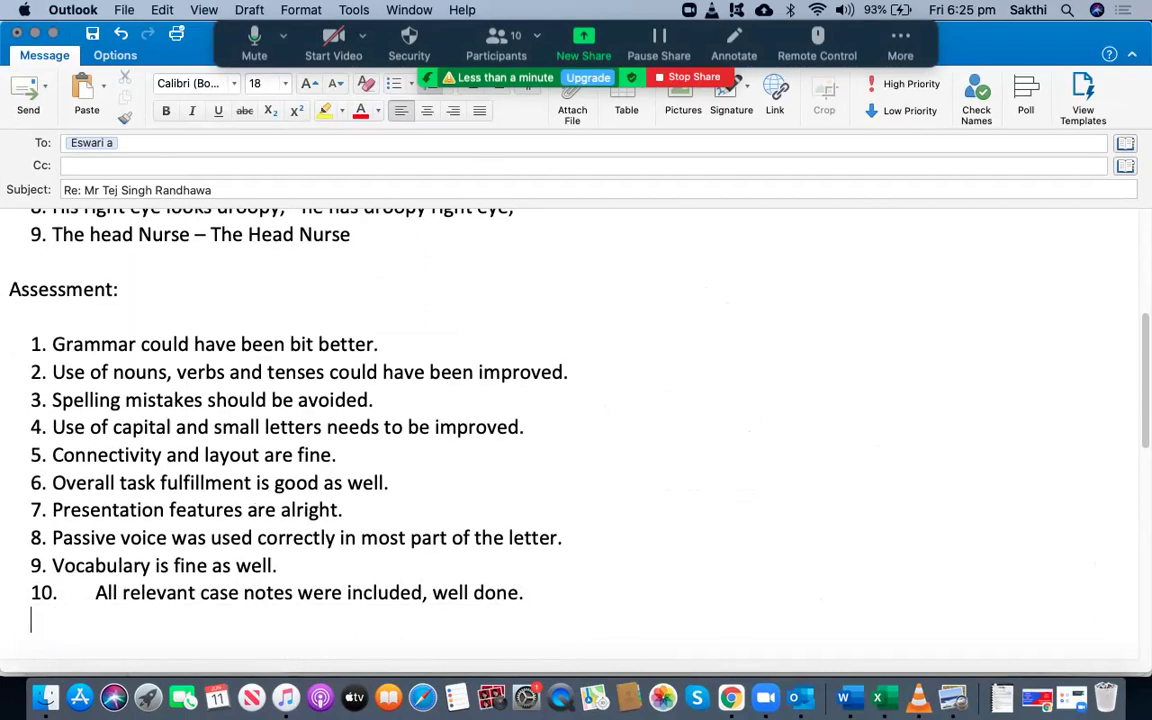
type("Expe")
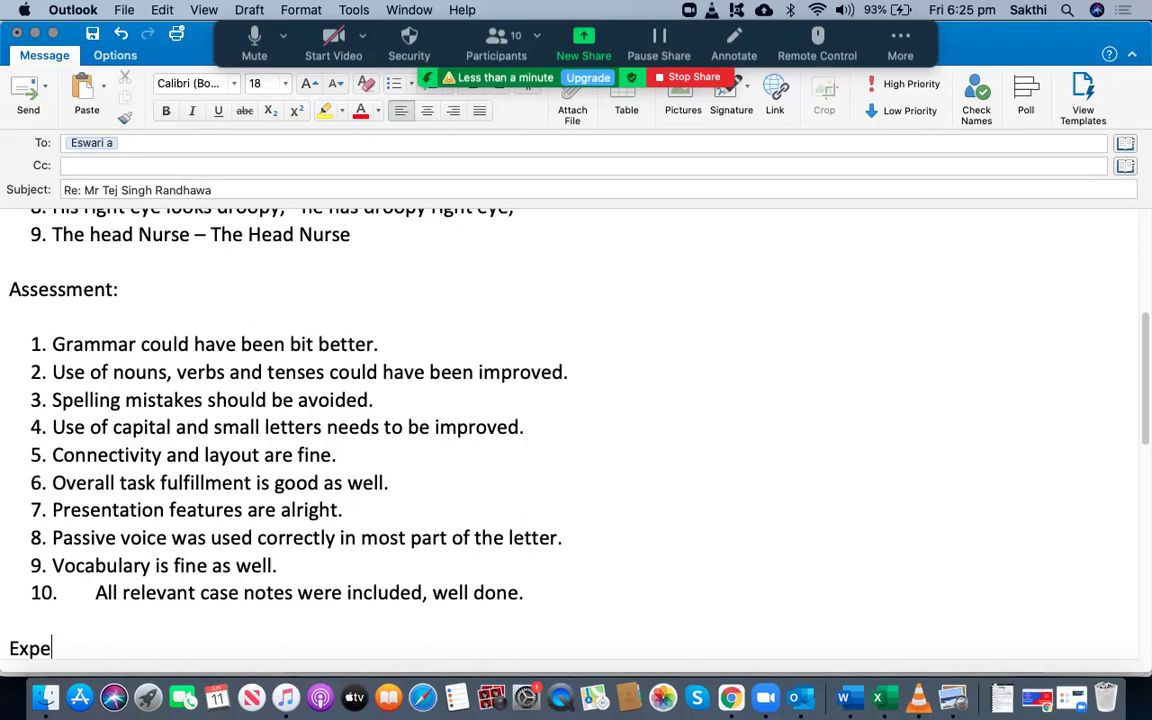
type("cted score:")
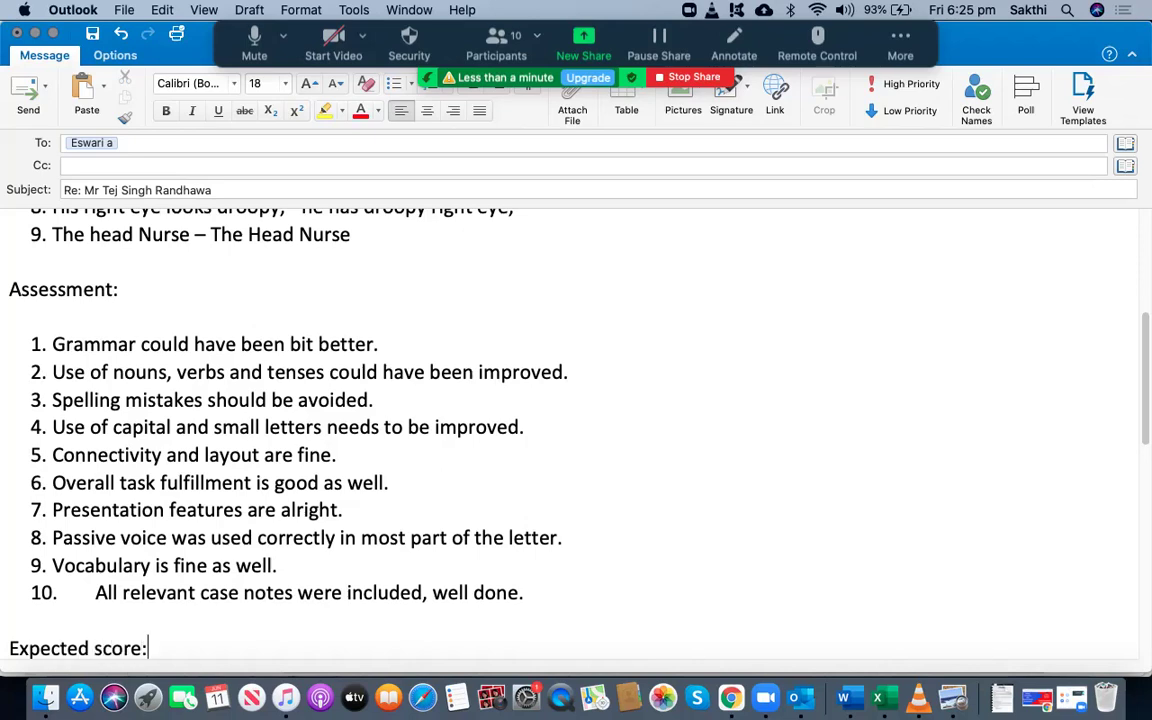
Below 'Expected score:', write the line 'To me, this sounds like a 310/5' above Warm Regards
key("Return")
key("Return")
type("To me, t")
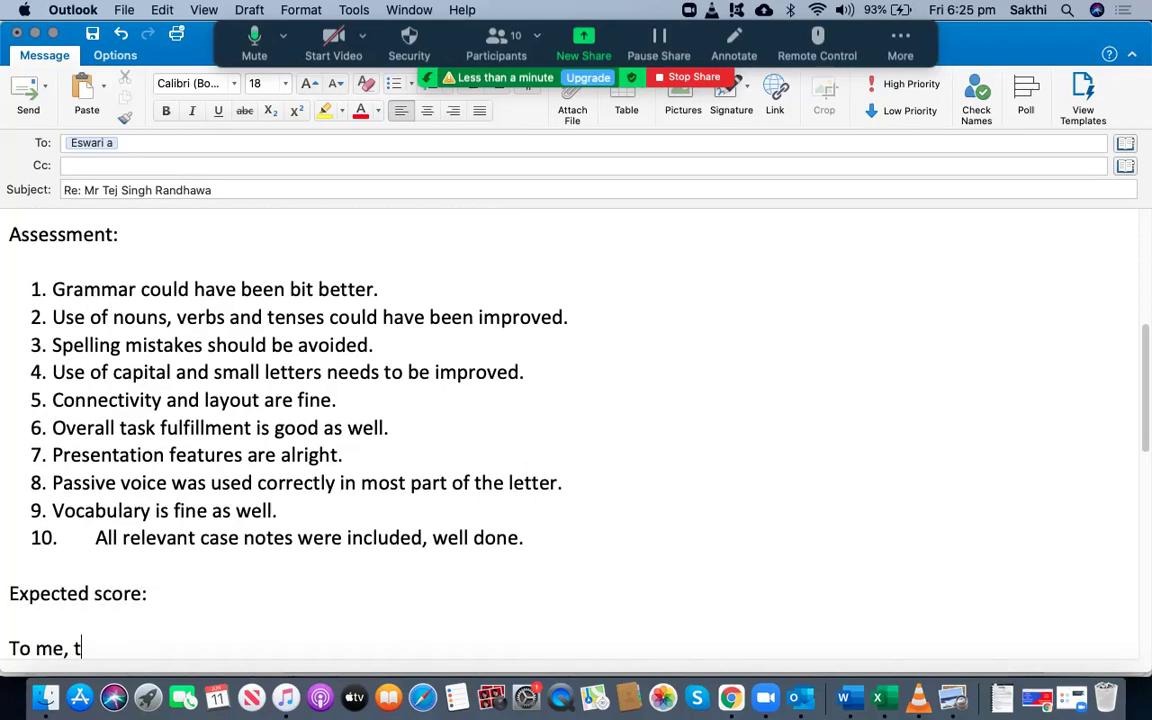
type("his sounds liek a")
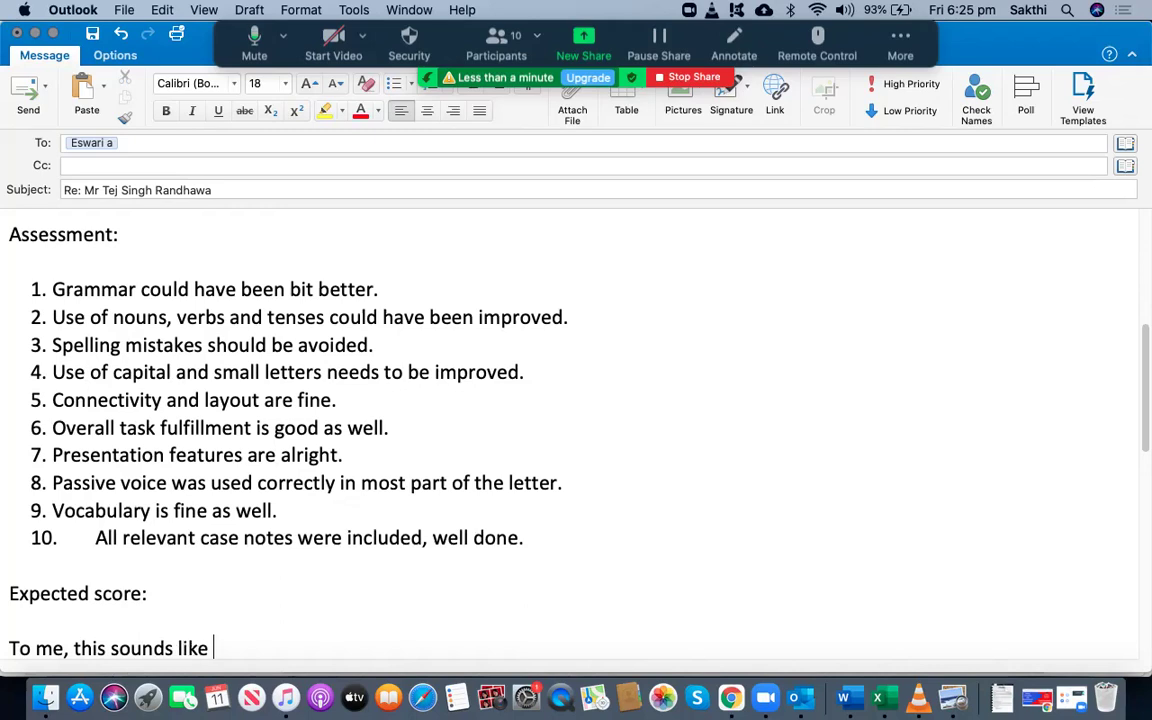
left_click(232, 510)
scroll(229, 345, "up", 5)
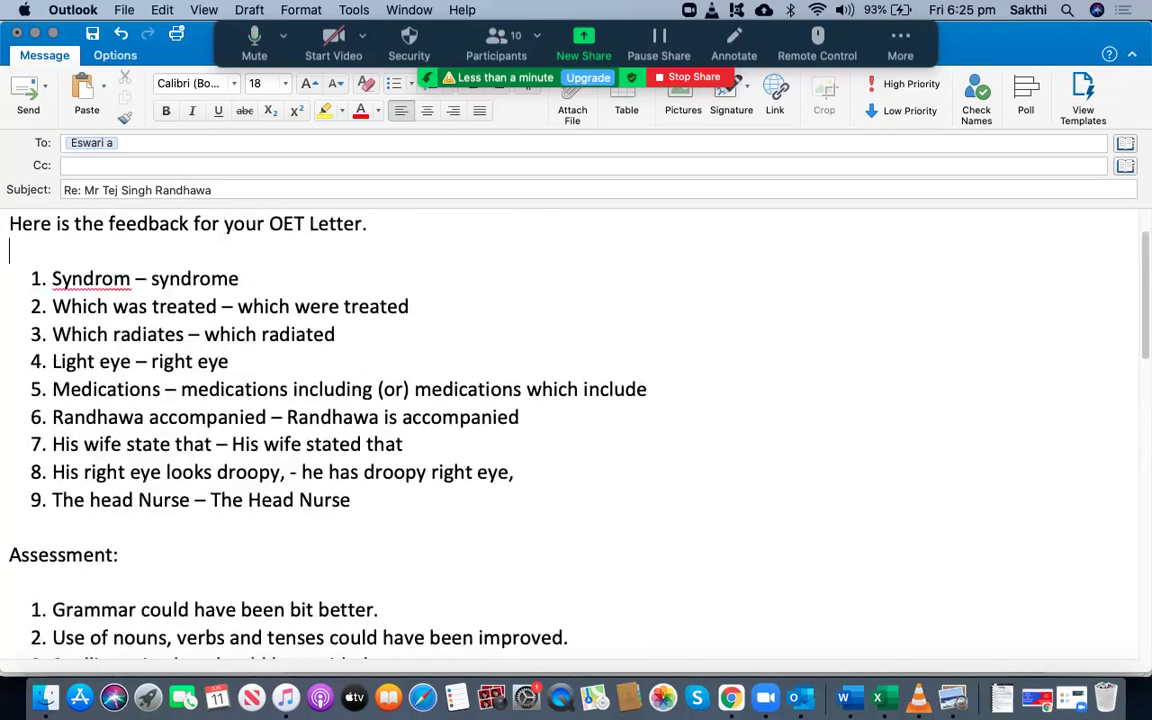
left_click(215, 582)
scroll(228, 640, "down", 2)
scroll(235, 645, "down", 12)
left_click(160, 646)
left_click(229, 593)
type("310/5")
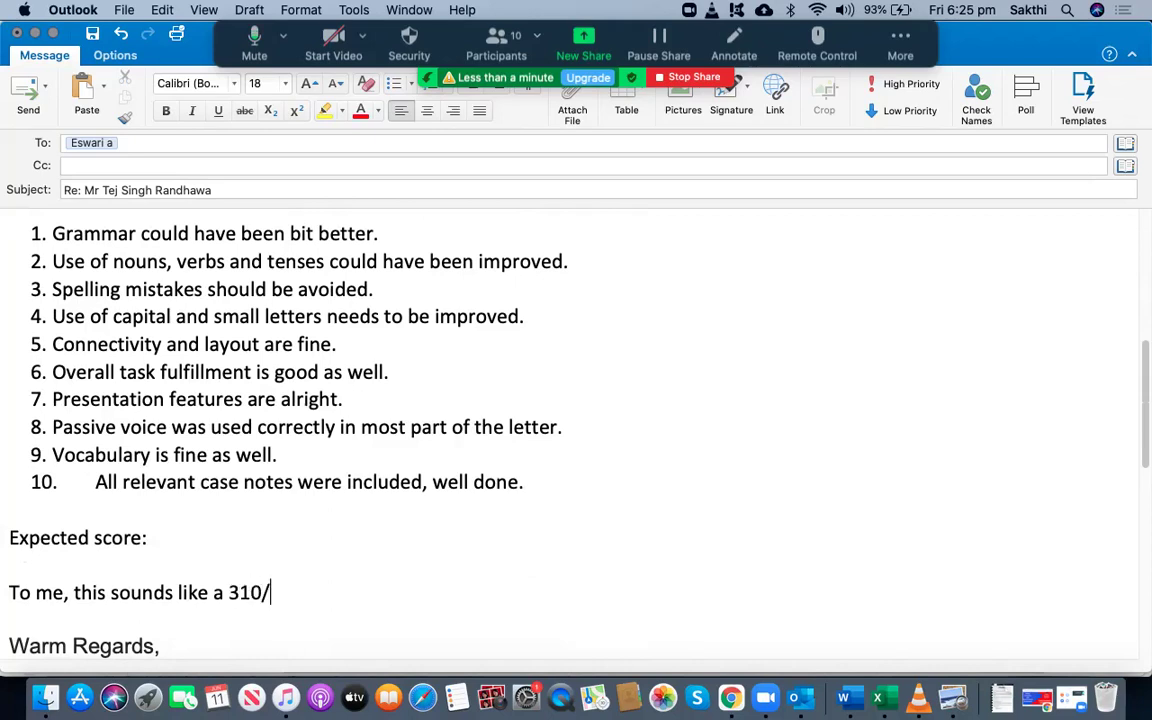